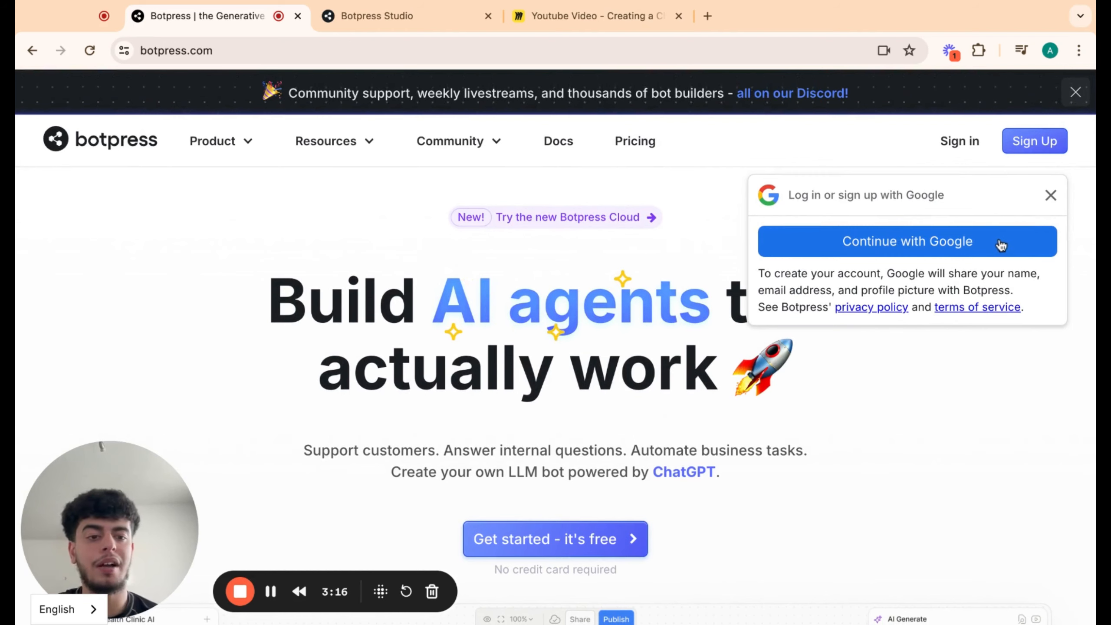
- Sign in to Botpress with Google and create a new chatbot, opening it for editing in the Studio
click(1001, 243)
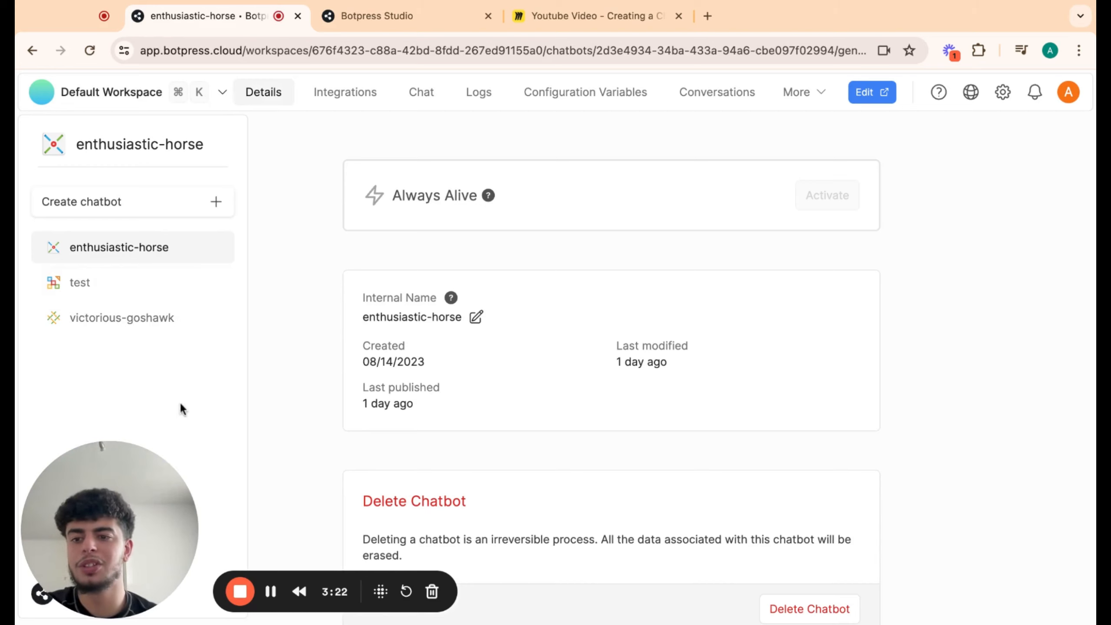
click(210, 202)
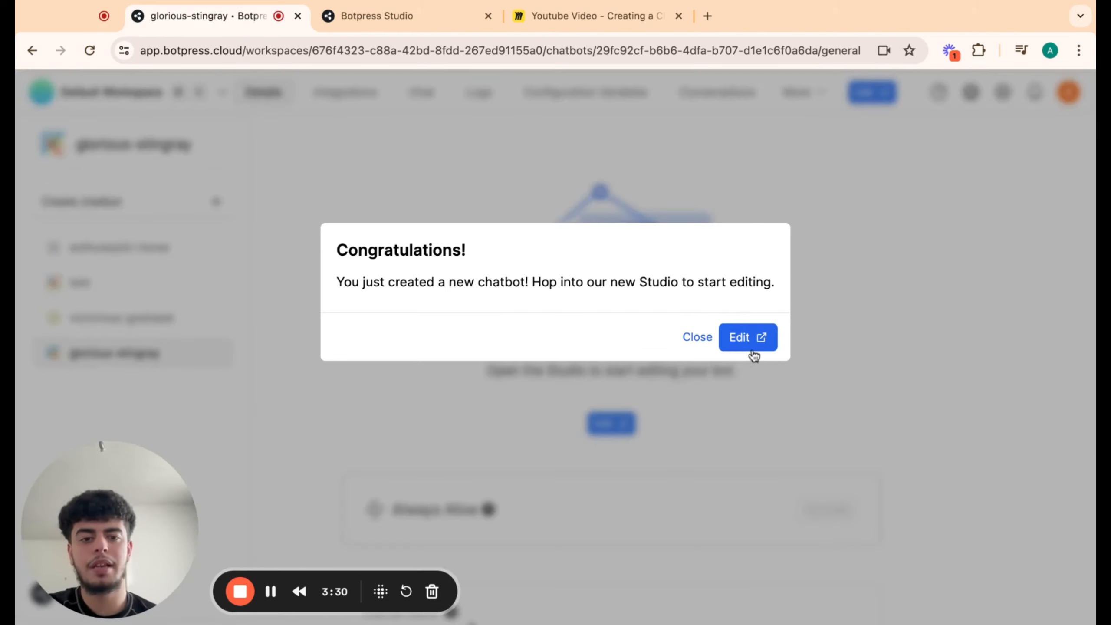
click(748, 337)
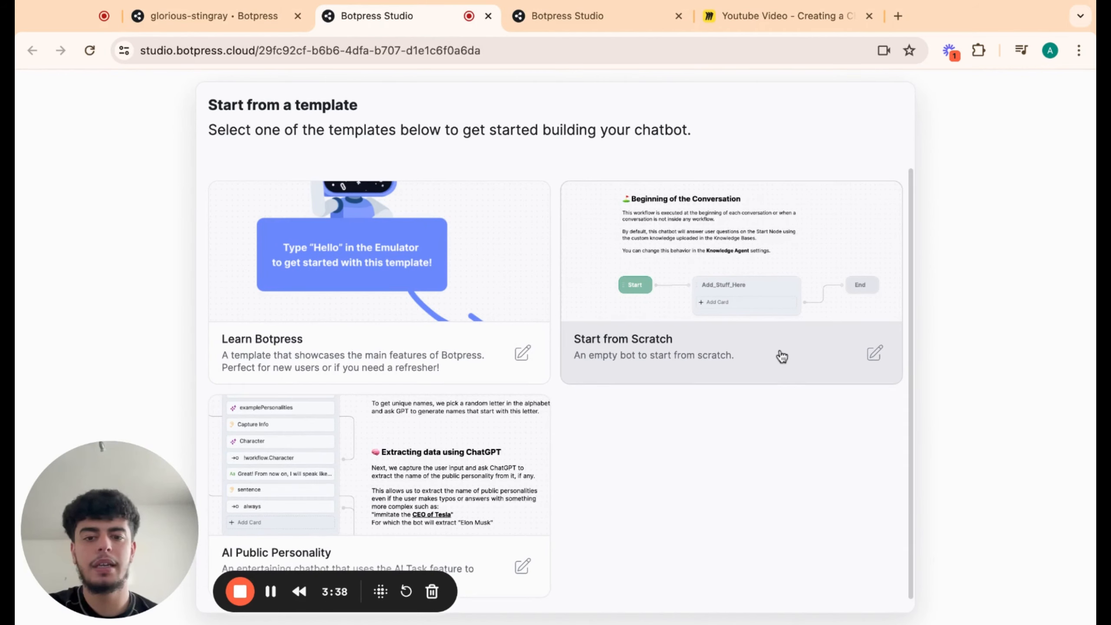
- Set up the new chatbot with the Start from Scratch template
scroll(771, 356, down, 1)
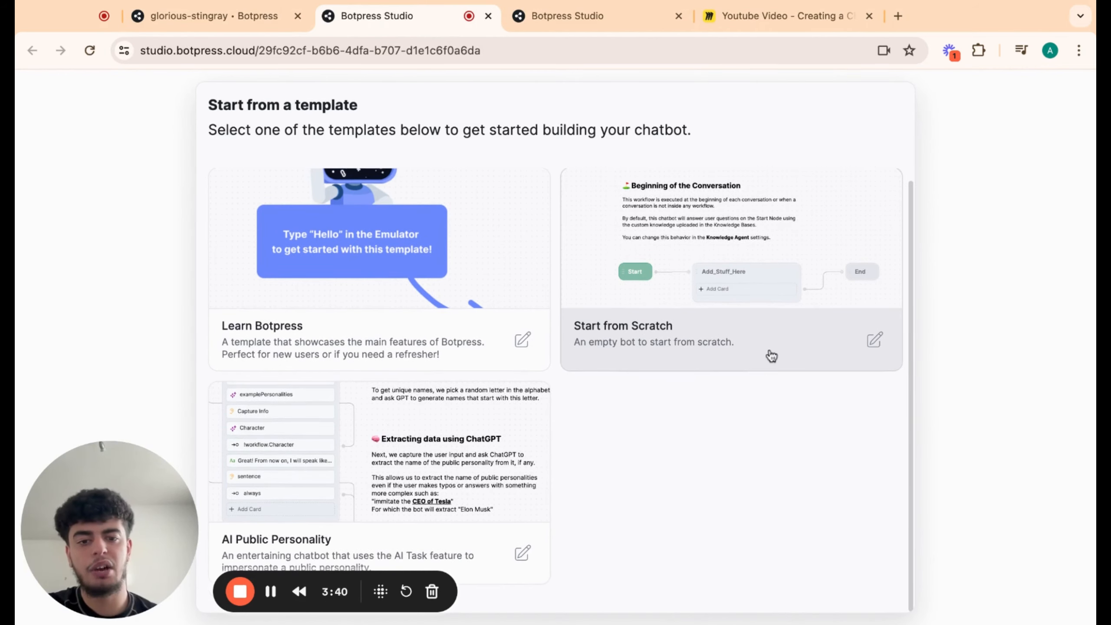
click(770, 356)
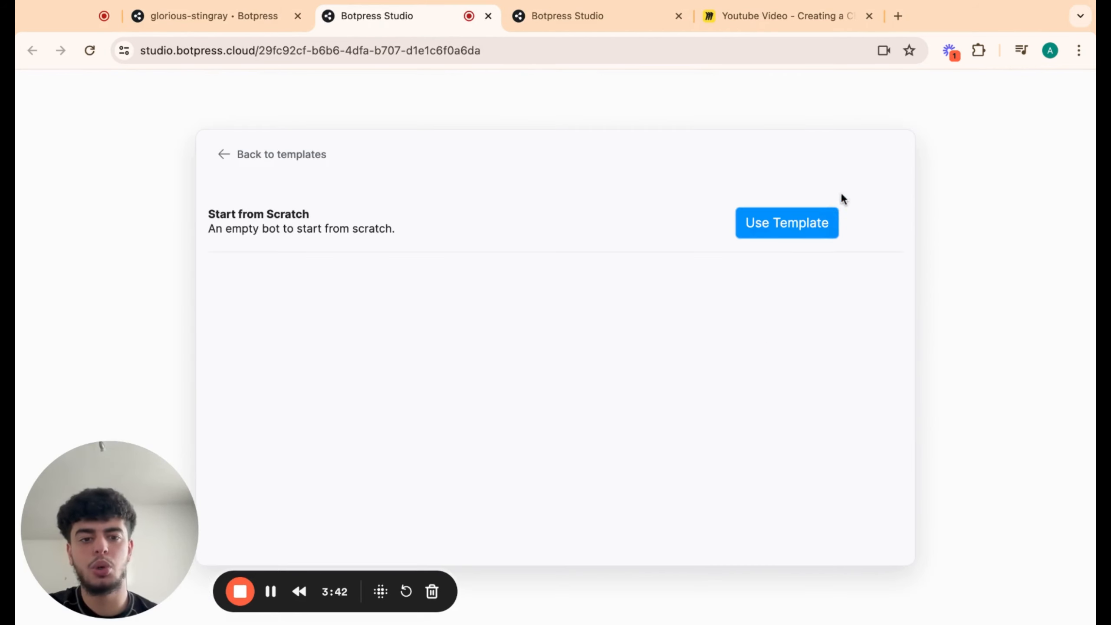
click(820, 219)
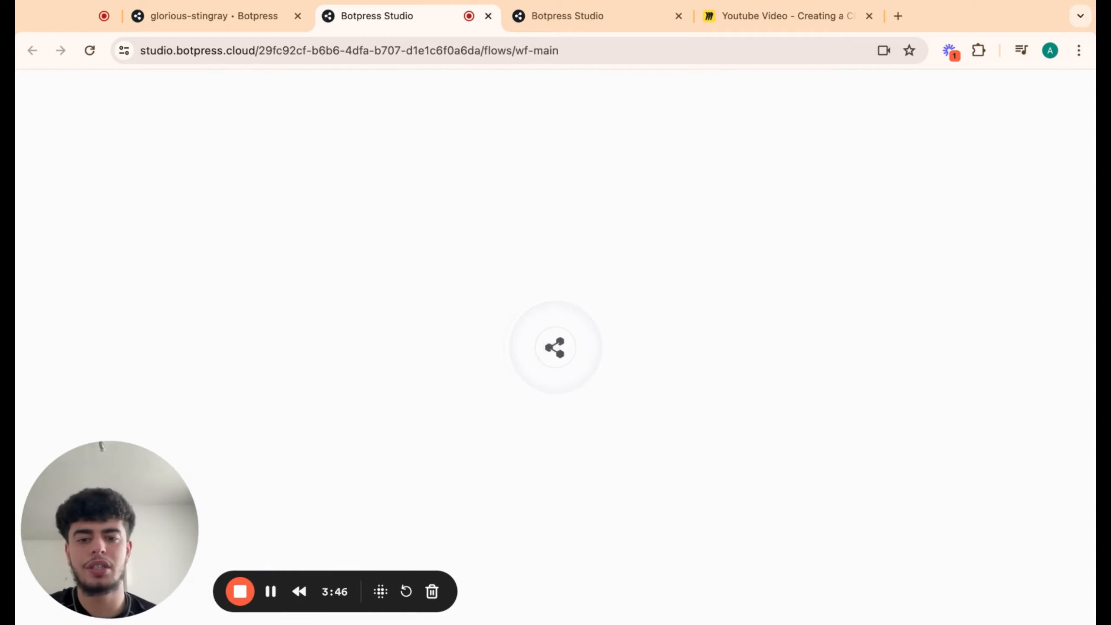
- View the properties of the text message card in the Add_Stuff_Here node of the main workflow
scroll(750, 271, down, 3)
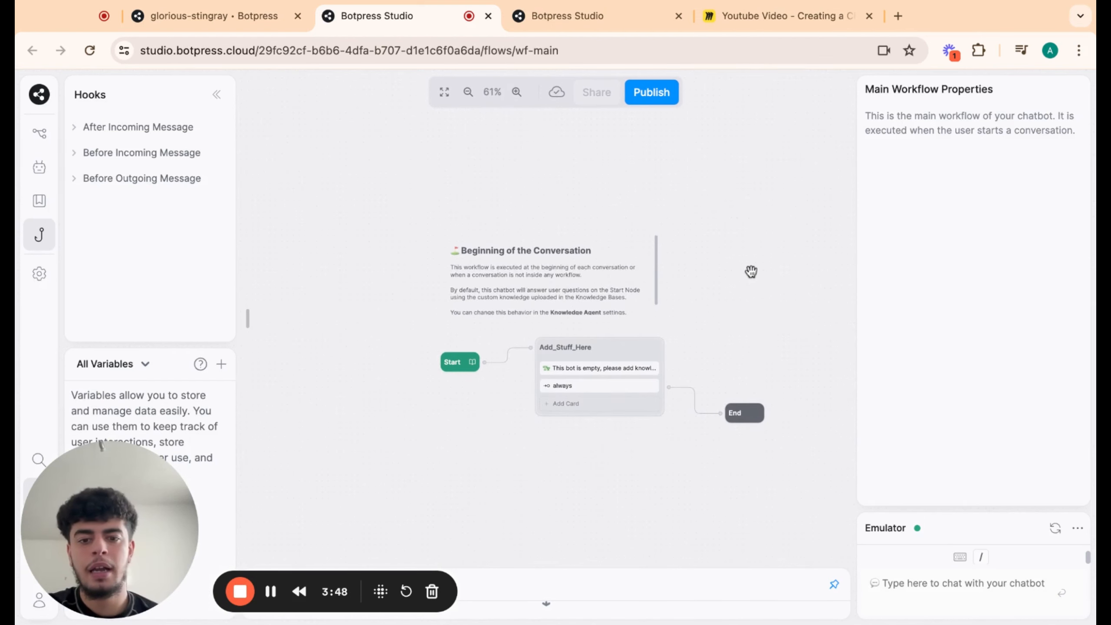
scroll(732, 277, down, 1)
drag(732, 276, 642, 278)
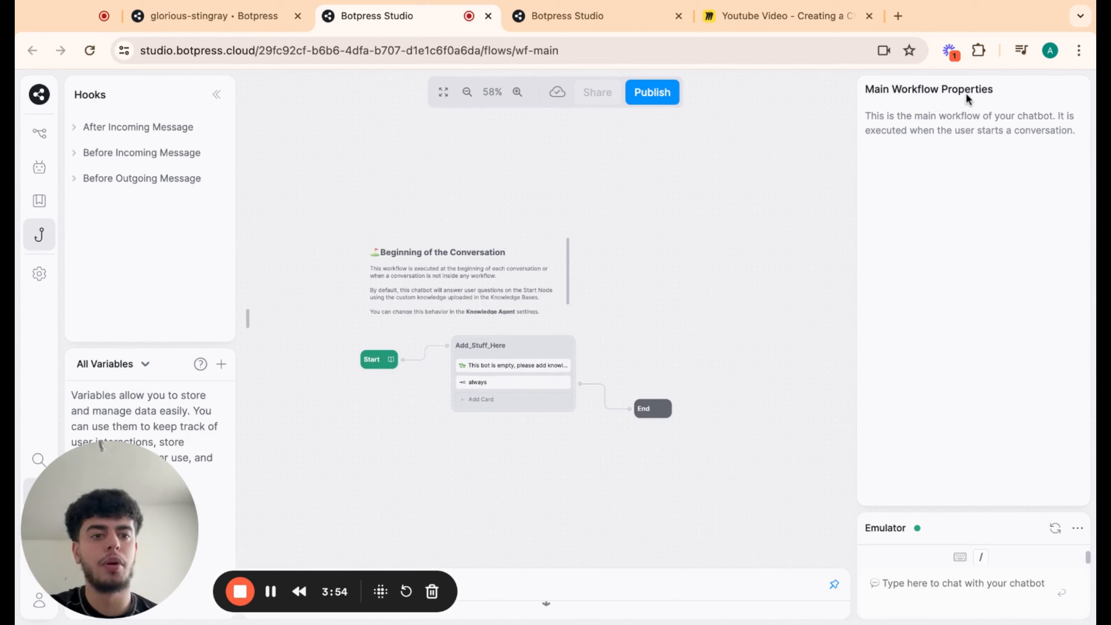
click(546, 369)
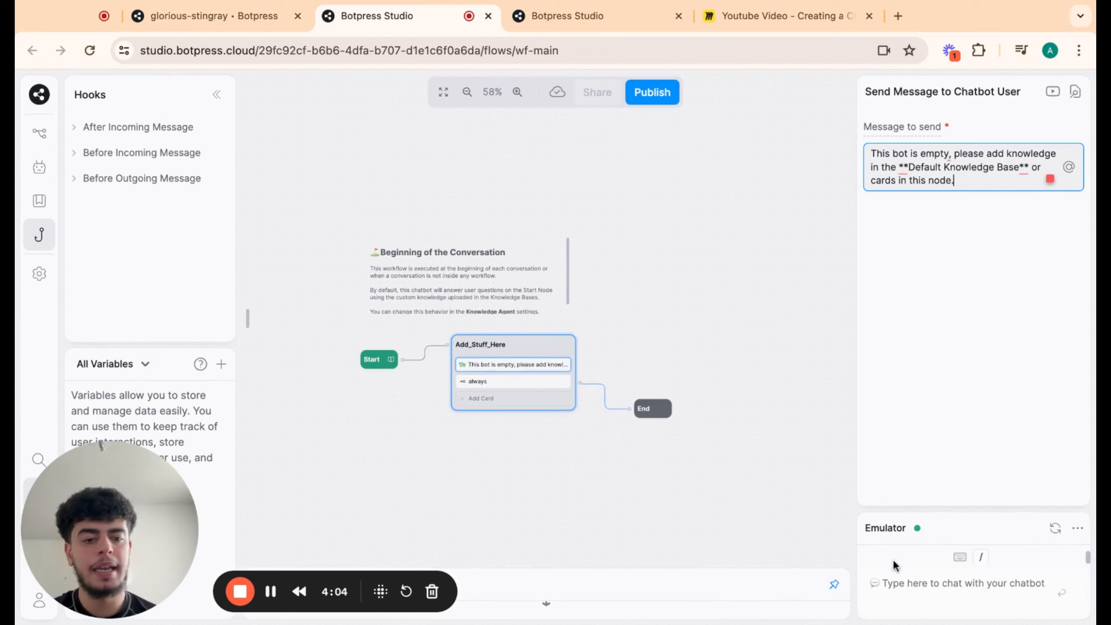
- Test the bot in the Emulator by sending the message "/" and restart the conversation
click(979, 579)
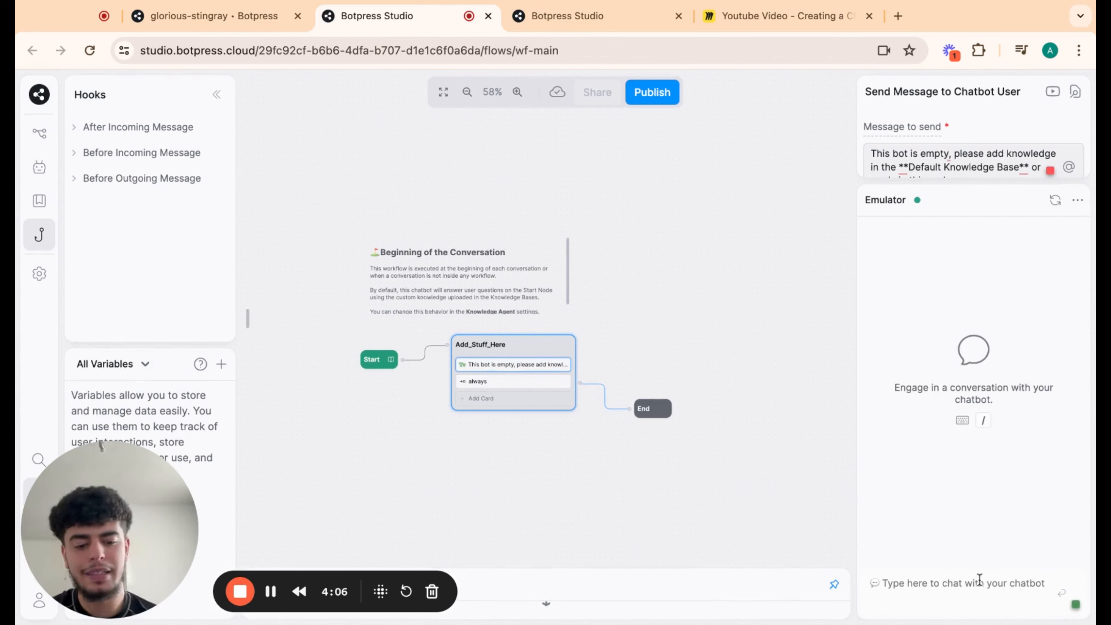
text(/)
key(Return)
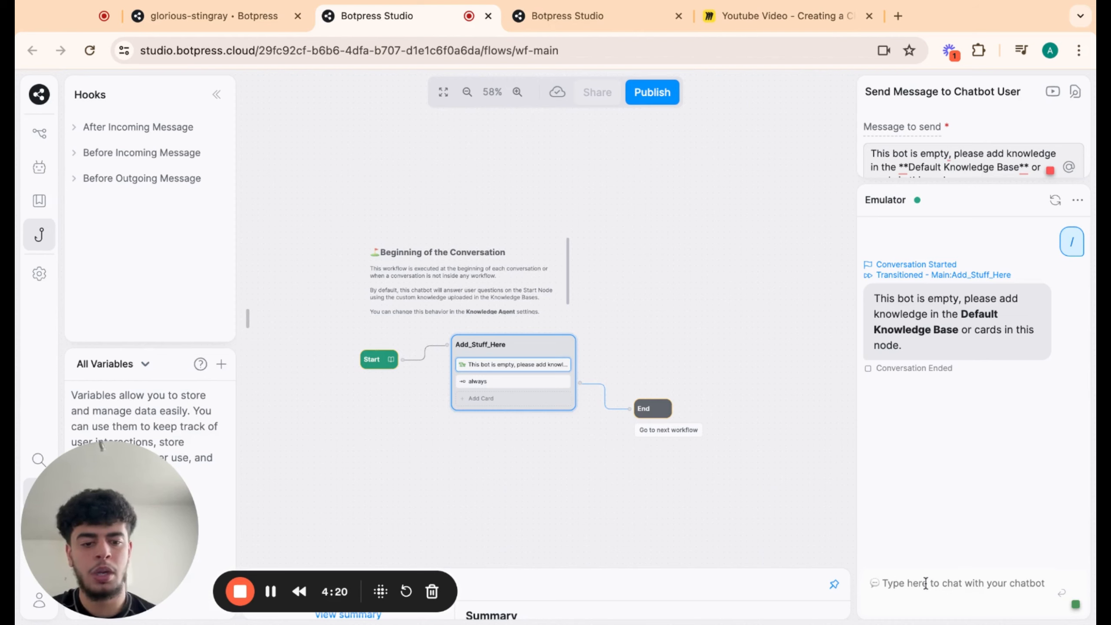
click(1055, 200)
- Examine the available card types, from Send Messages and Execute through Flow Logic and AI to Capture Information
scroll(663, 327, down, 1)
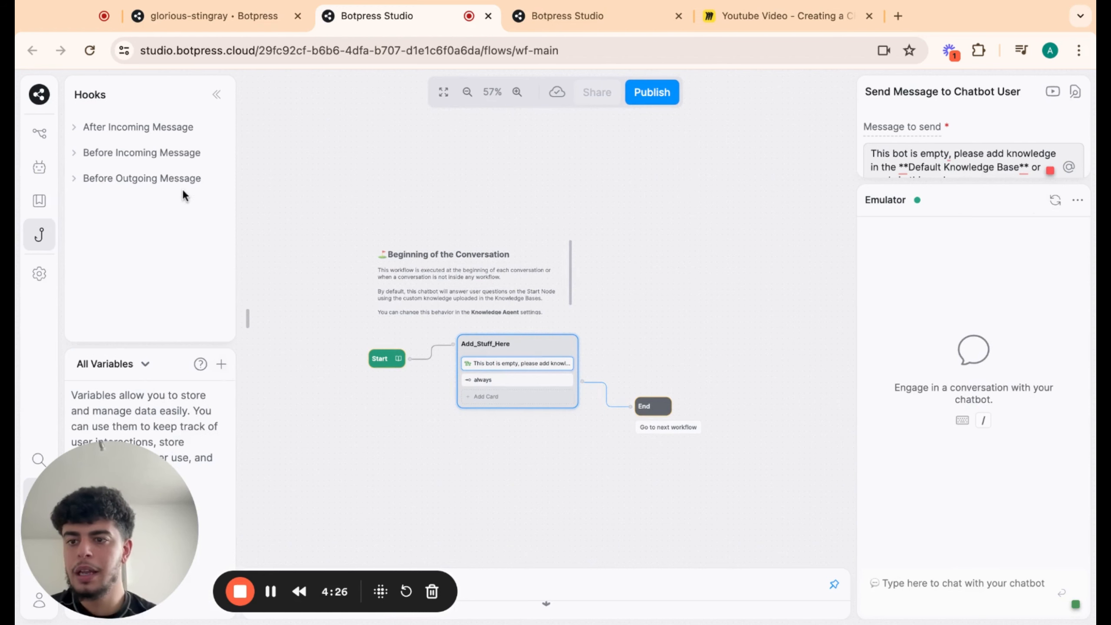
click(242, 298)
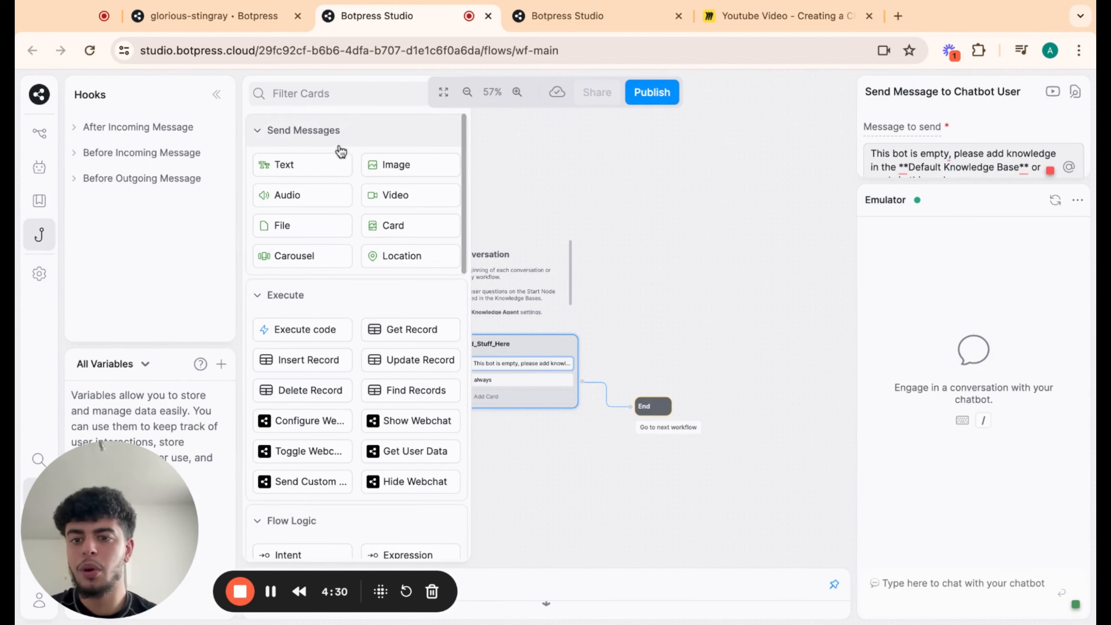
scroll(369, 292, down, 1)
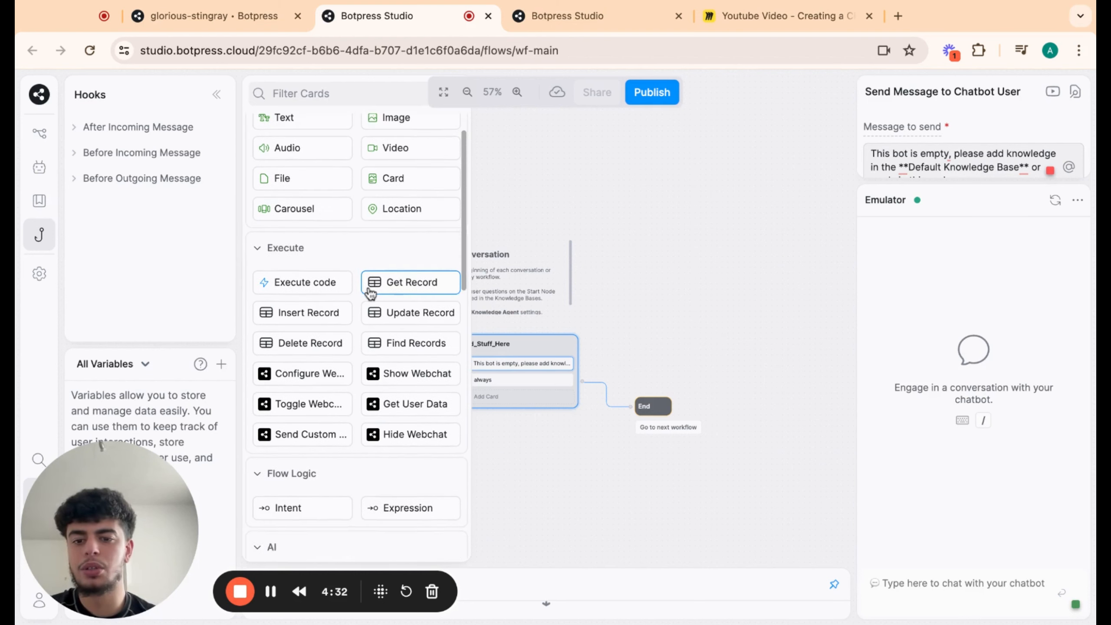
scroll(369, 292, down, 4)
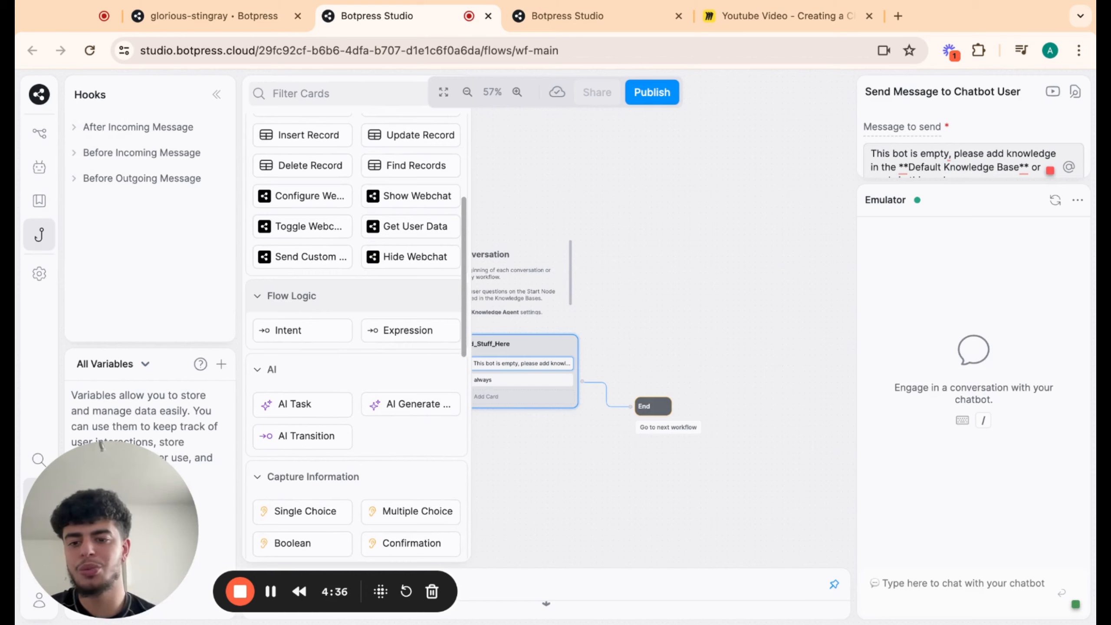
scroll(369, 302, down, 3)
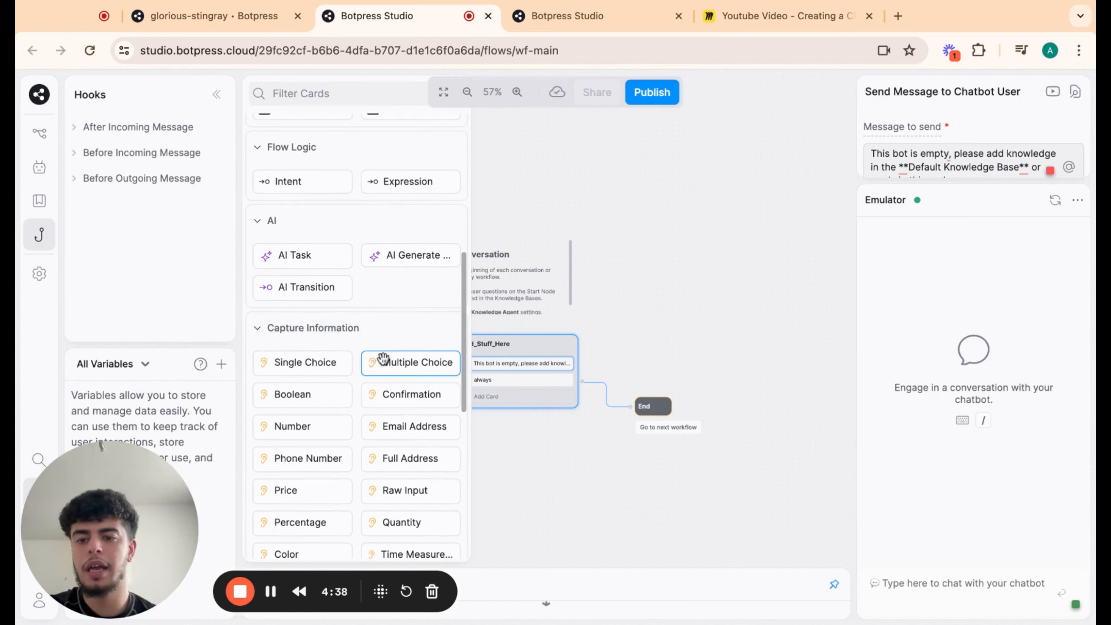
scroll(382, 358, down, 1)
mouse_move(324, 312)
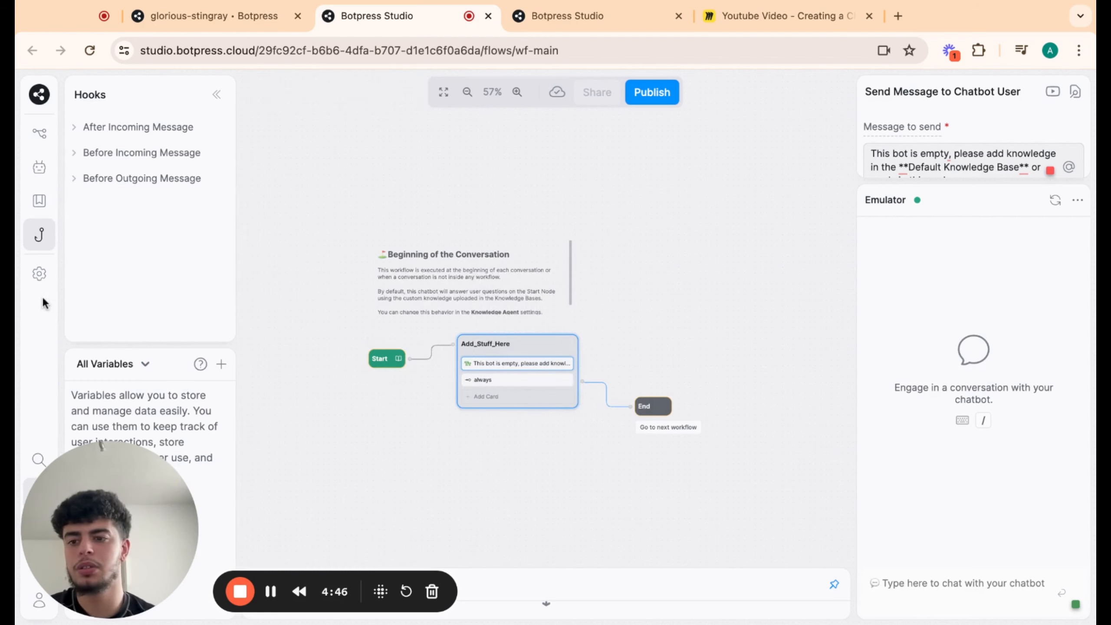
- Rename the chatbot as "Chatbot Vid" in its bot settings and return to the workflow
click(40, 273)
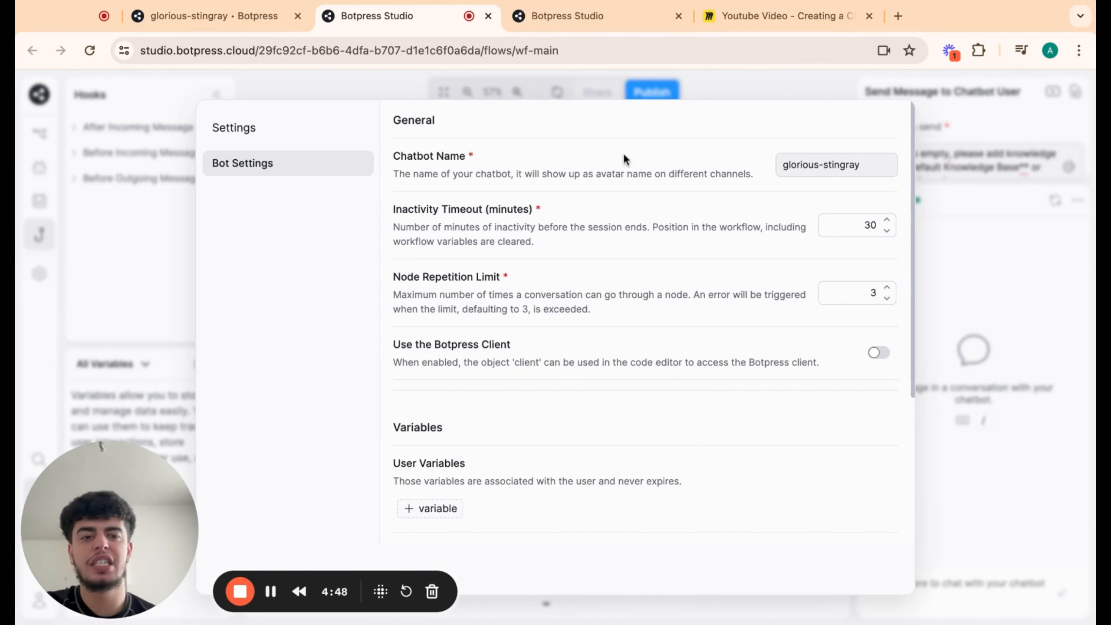
click(850, 164)
key(ctrl+a)
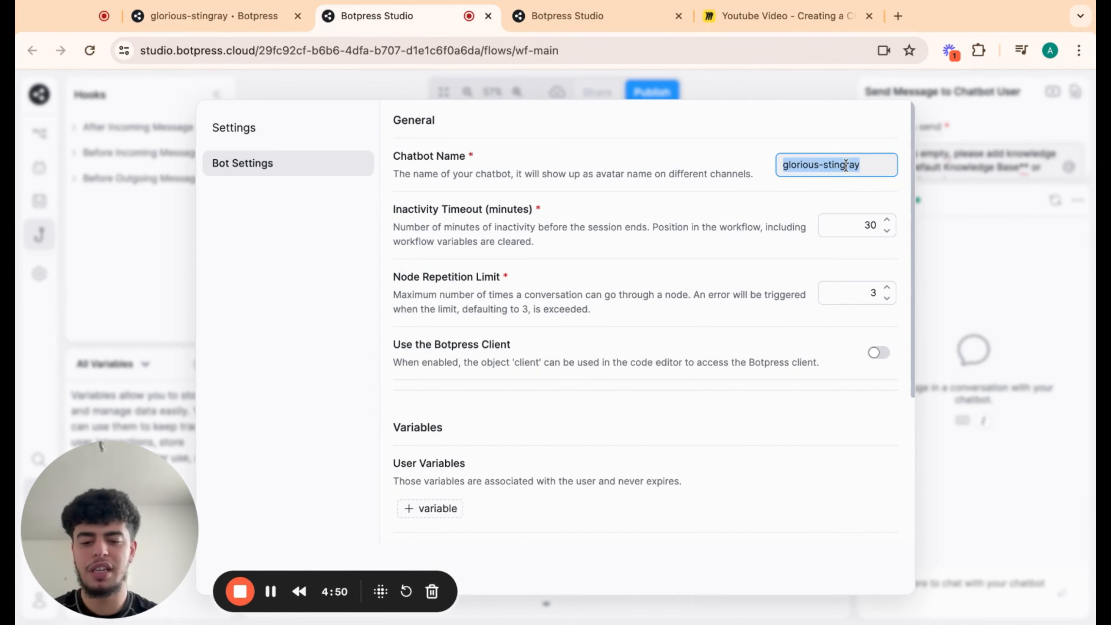
text(Chat)
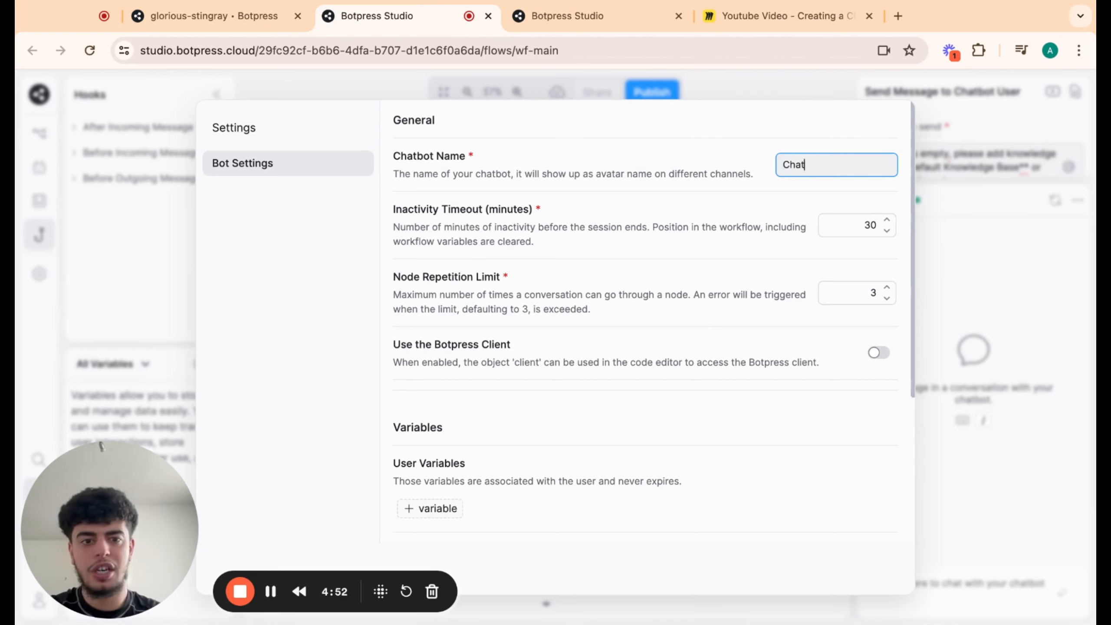
text(bot V)
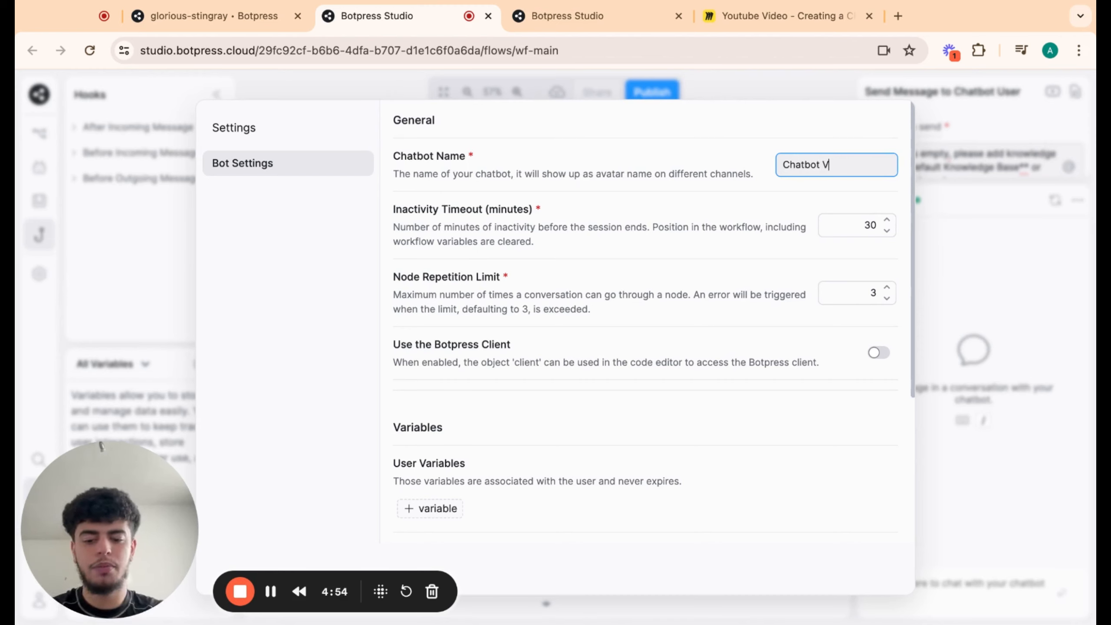
text(id)
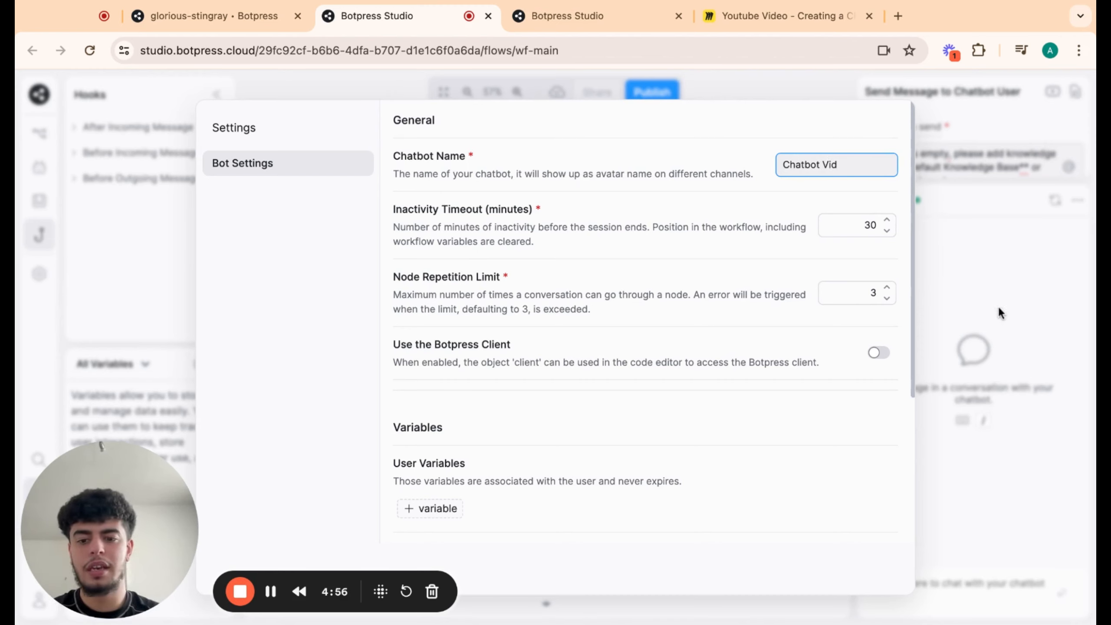
click(993, 264)
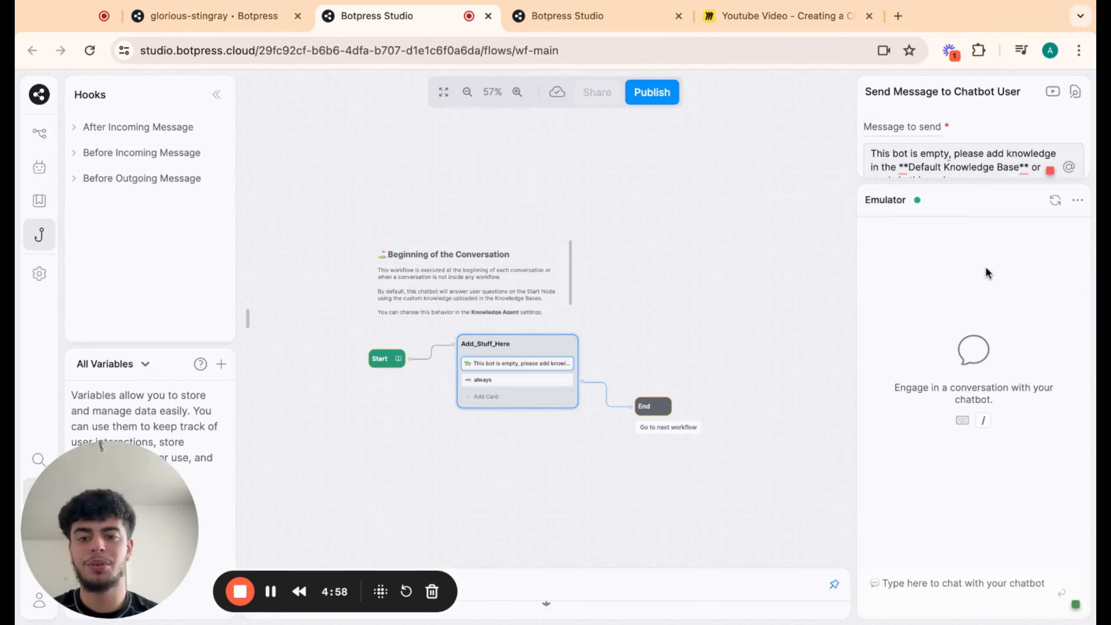
scroll(634, 350, up, 5)
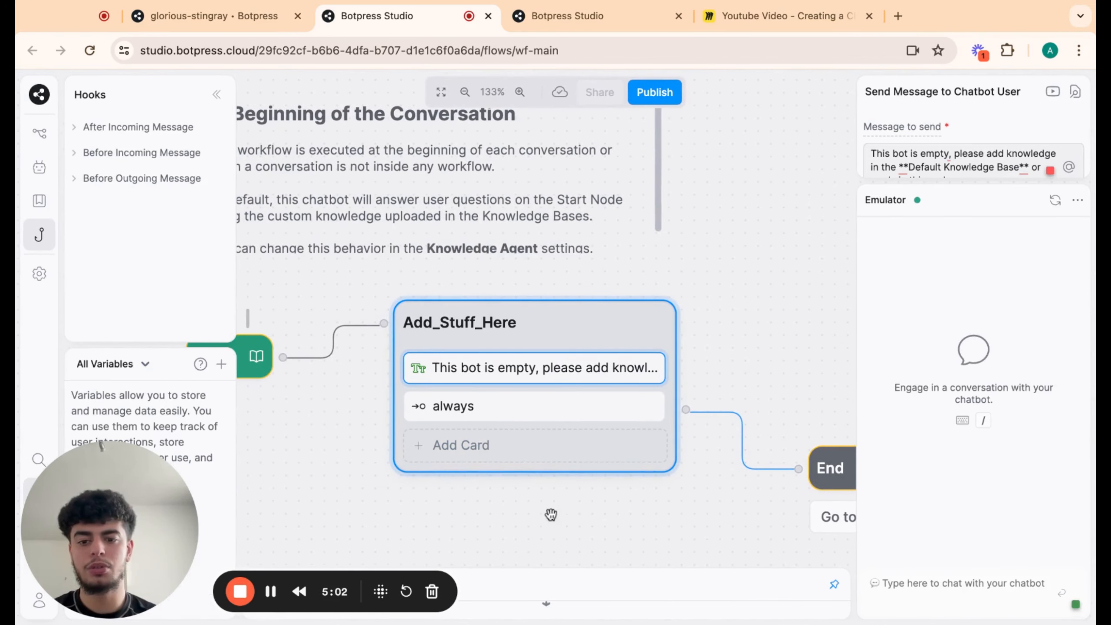
scroll(471, 467, down, 4)
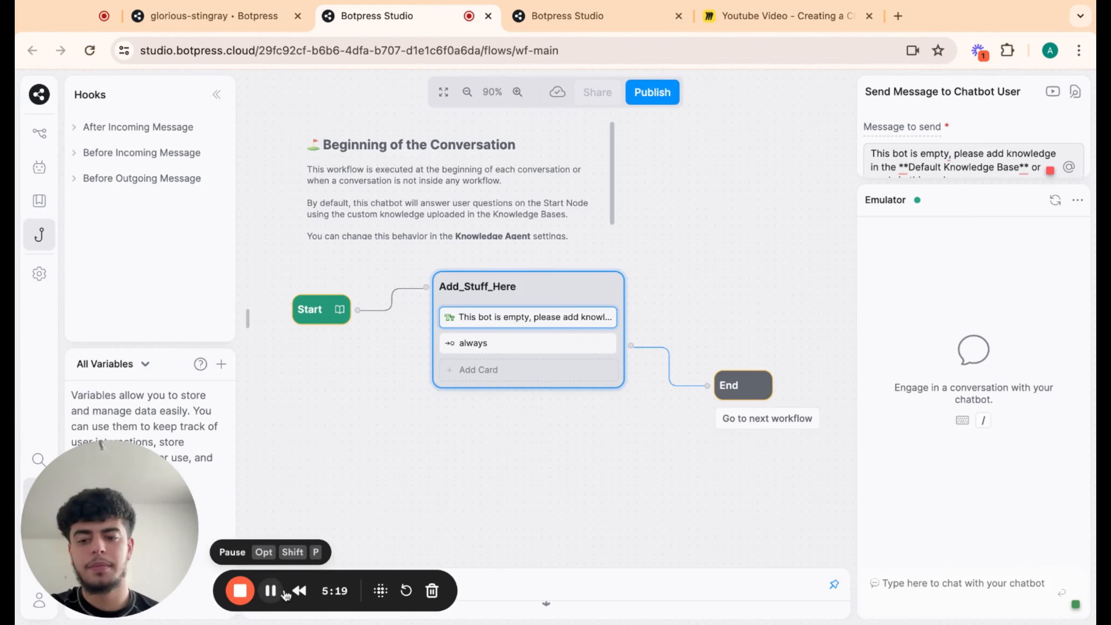
scroll(718, 494, up, 1)
drag(718, 496, 734, 508)
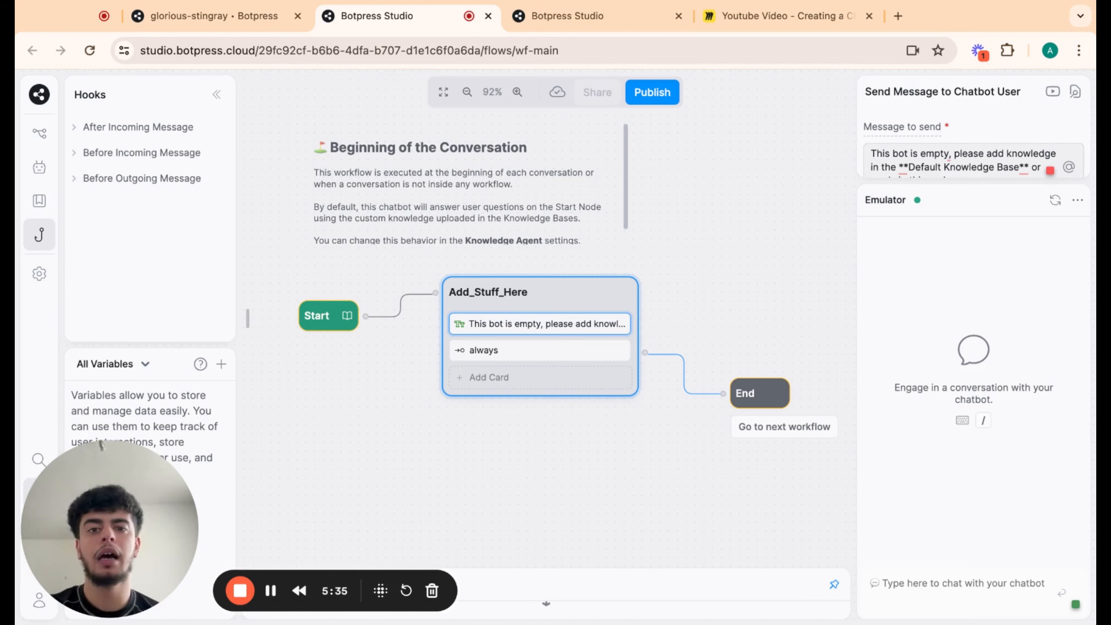
scroll(742, 267, down, 3)
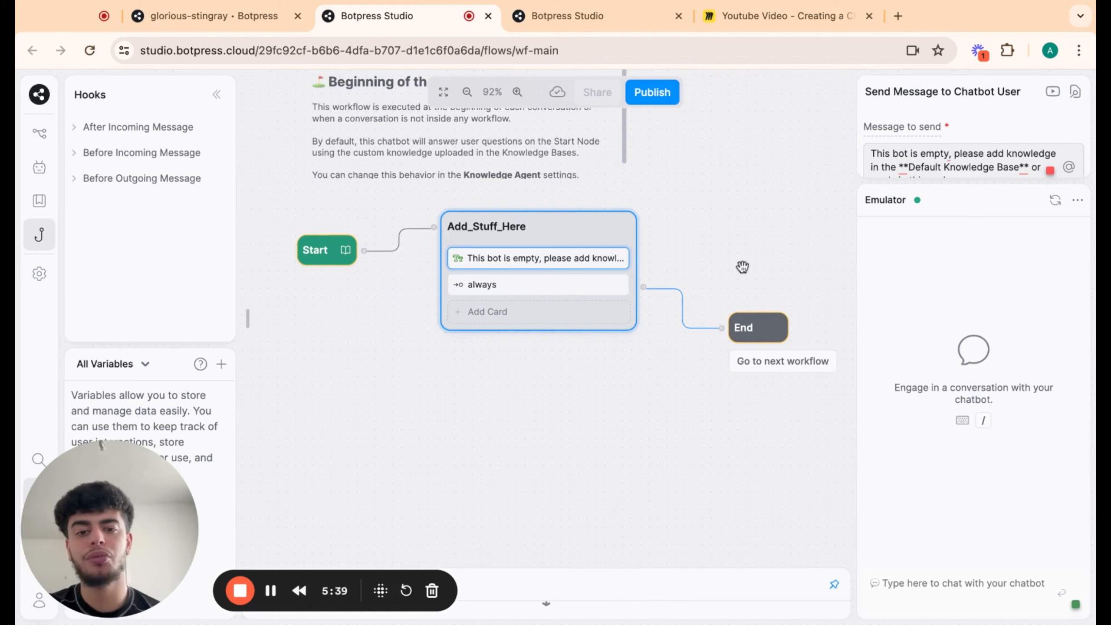
mouse_move(680, 316)
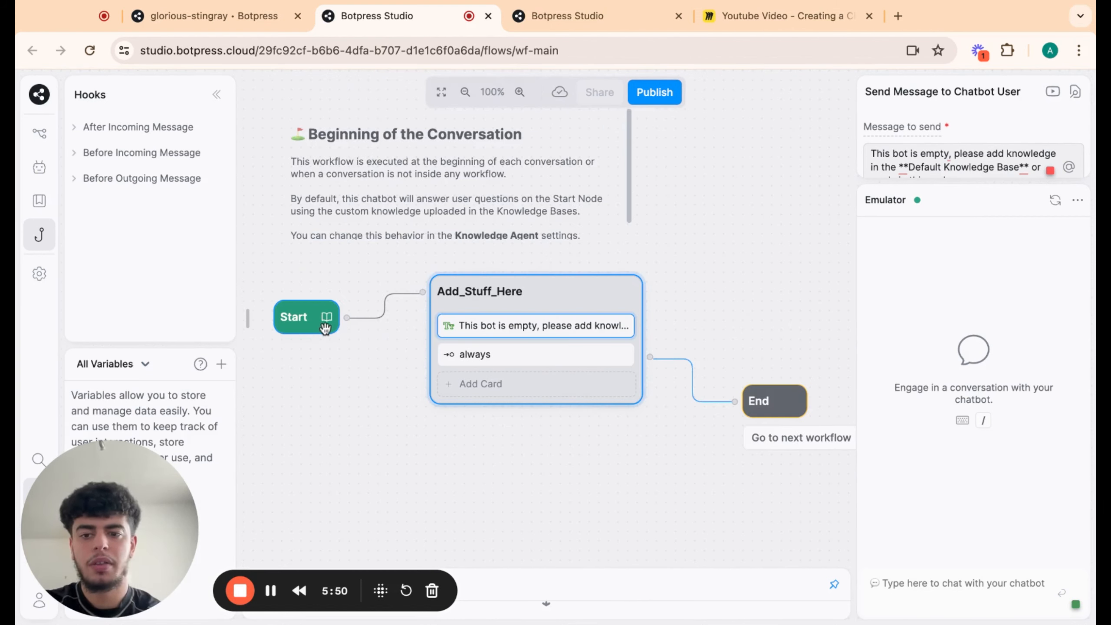
click(325, 329)
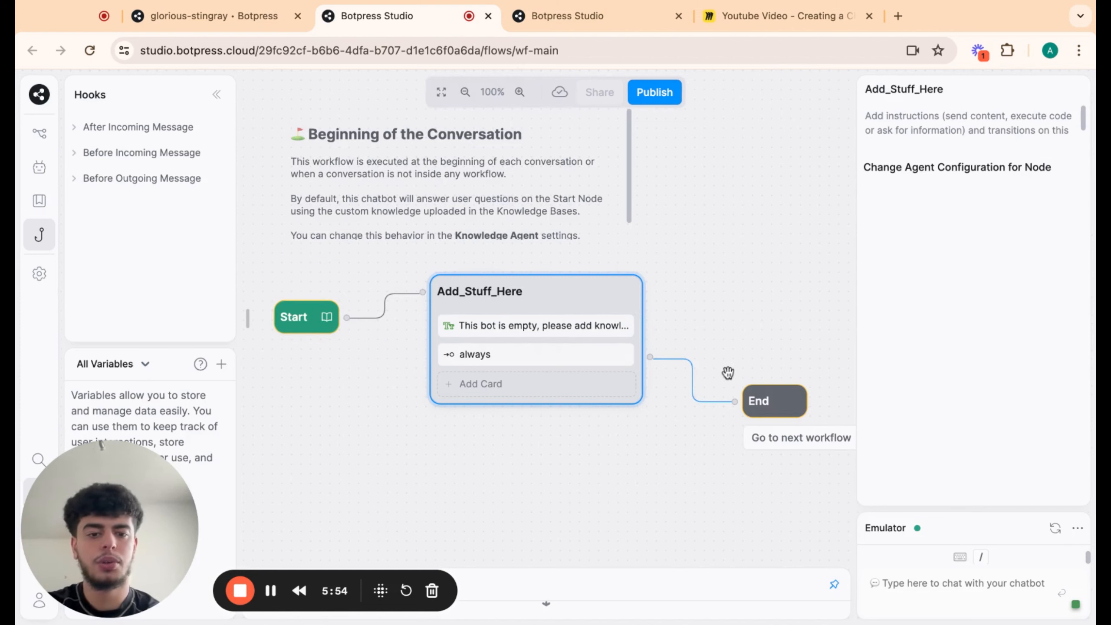
- Remove the connections linking the Add_Stuff_Here node to the Start and End nodes
drag(727, 372, 684, 369)
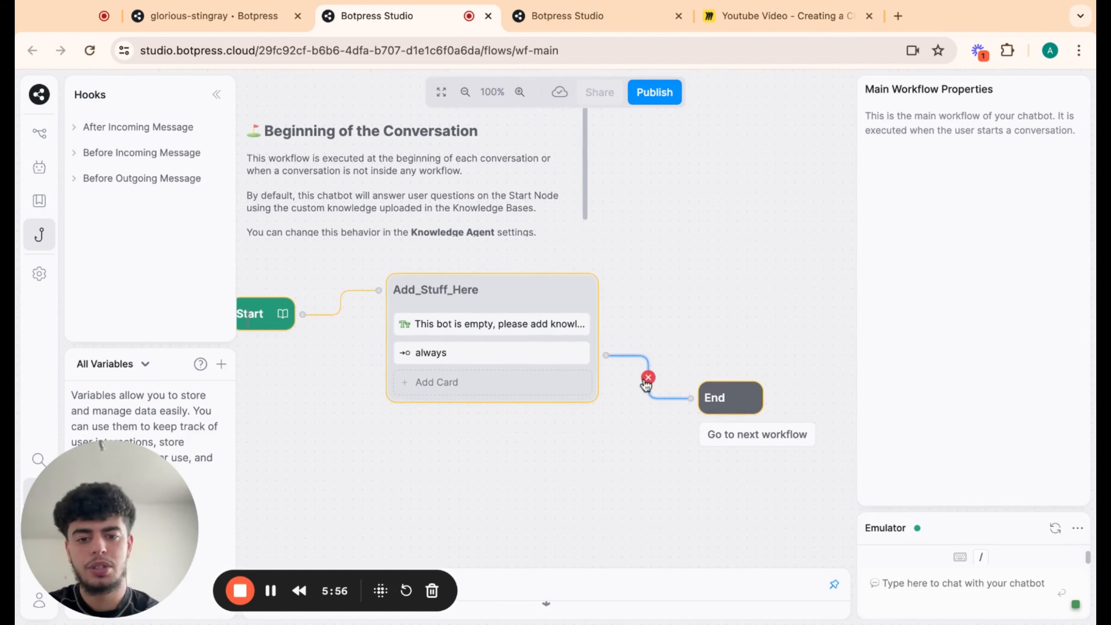
click(647, 379)
scroll(533, 456, left, 3)
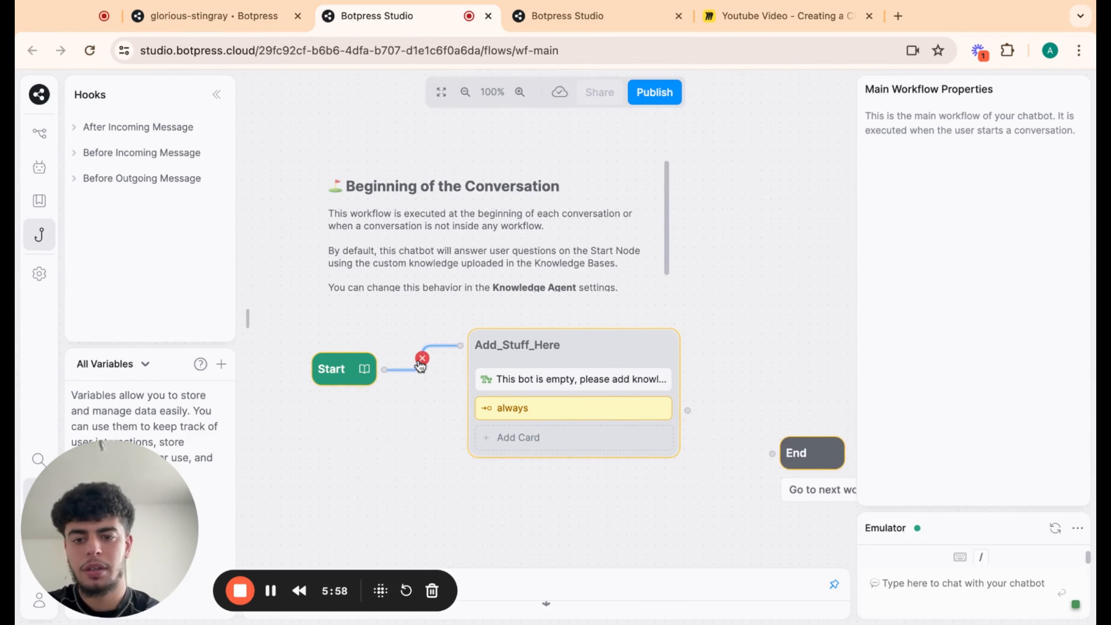
click(419, 360)
- Delete the Add_Stuff_Here node from the main workflow
click(556, 338)
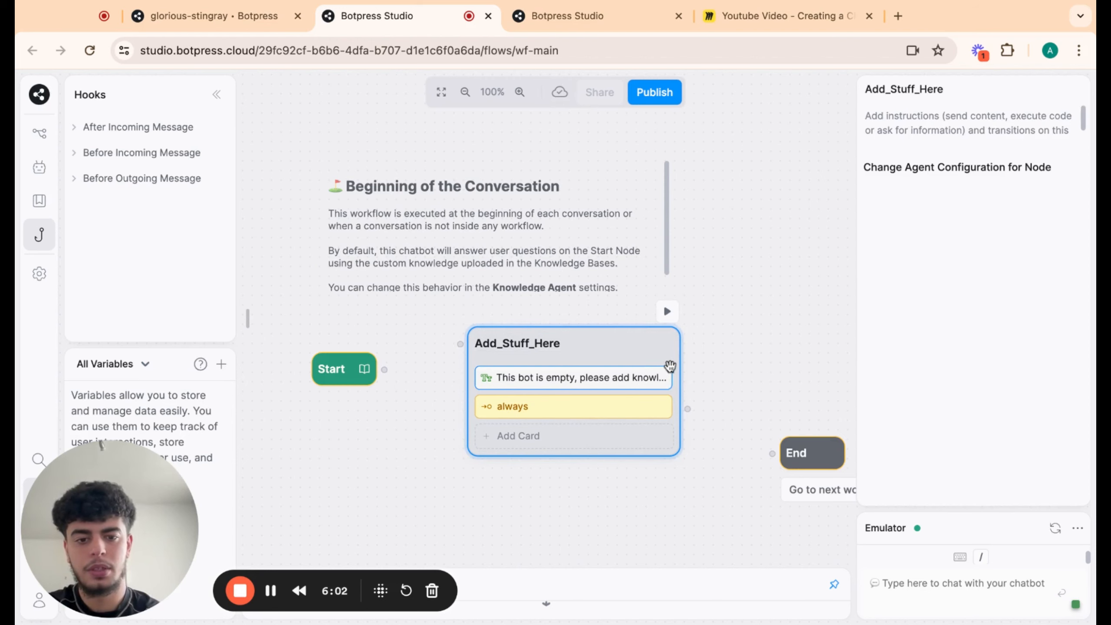
right_click(669, 365)
click(700, 408)
click(667, 419)
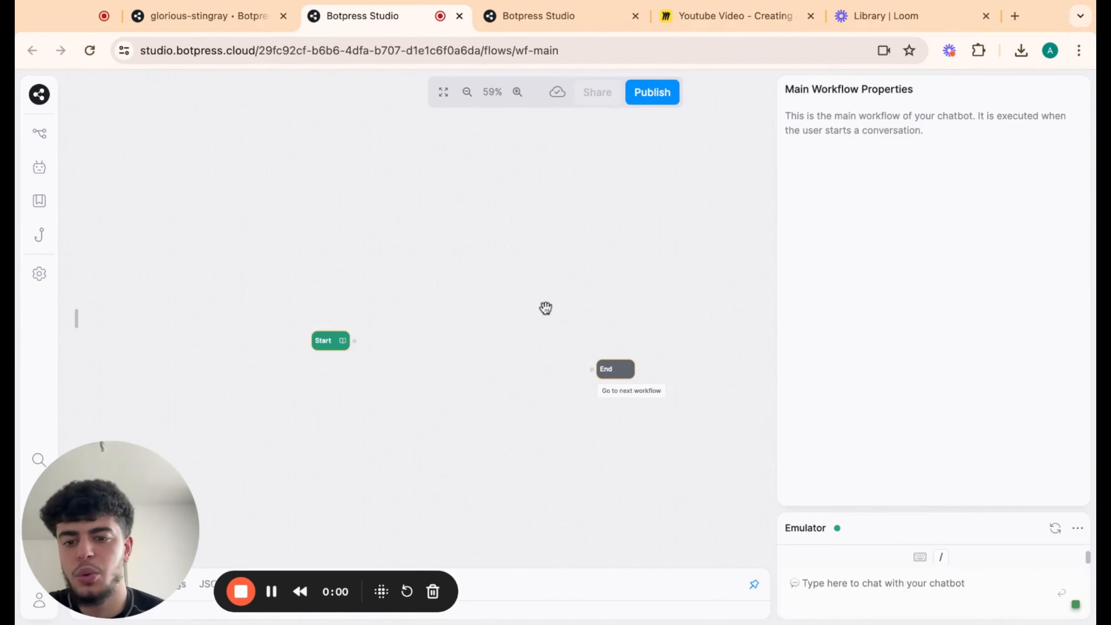
scroll(545, 308, down, 2)
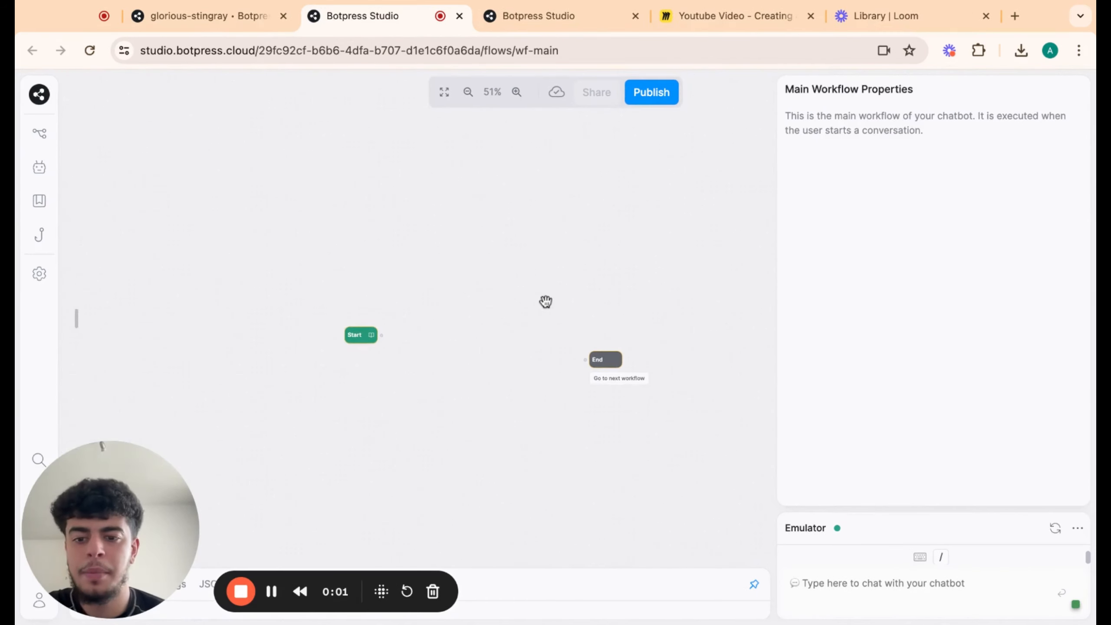
scroll(477, 387, down, 3)
scroll(477, 297, up, 3)
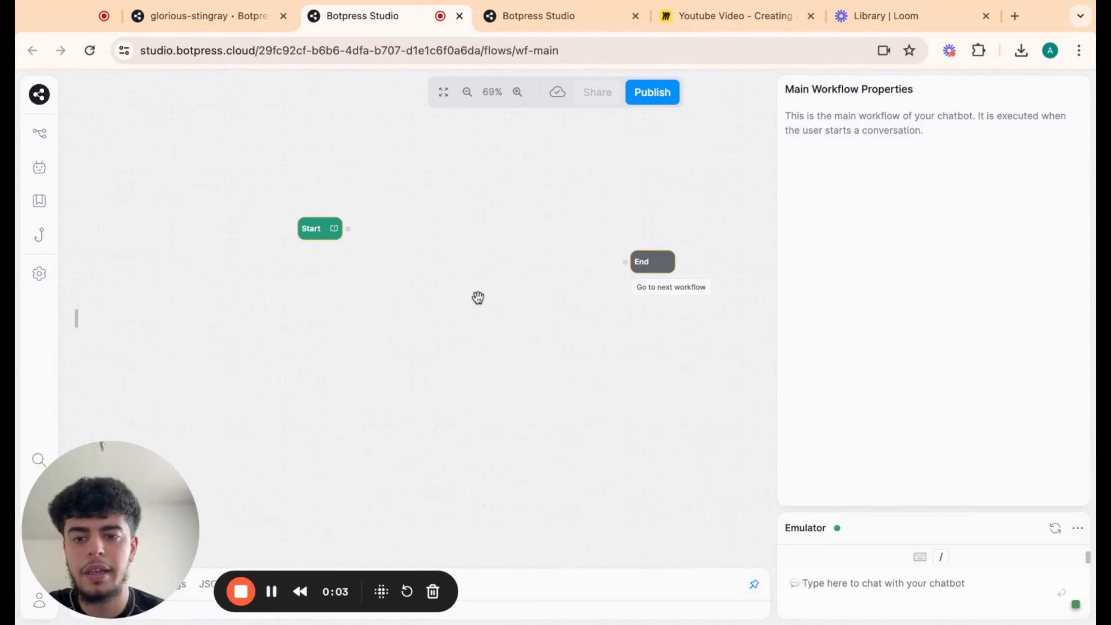
- Add a standard node between the Start and End nodes and connect Start to it
scroll(477, 298, up, 4)
scroll(477, 297, right, 2)
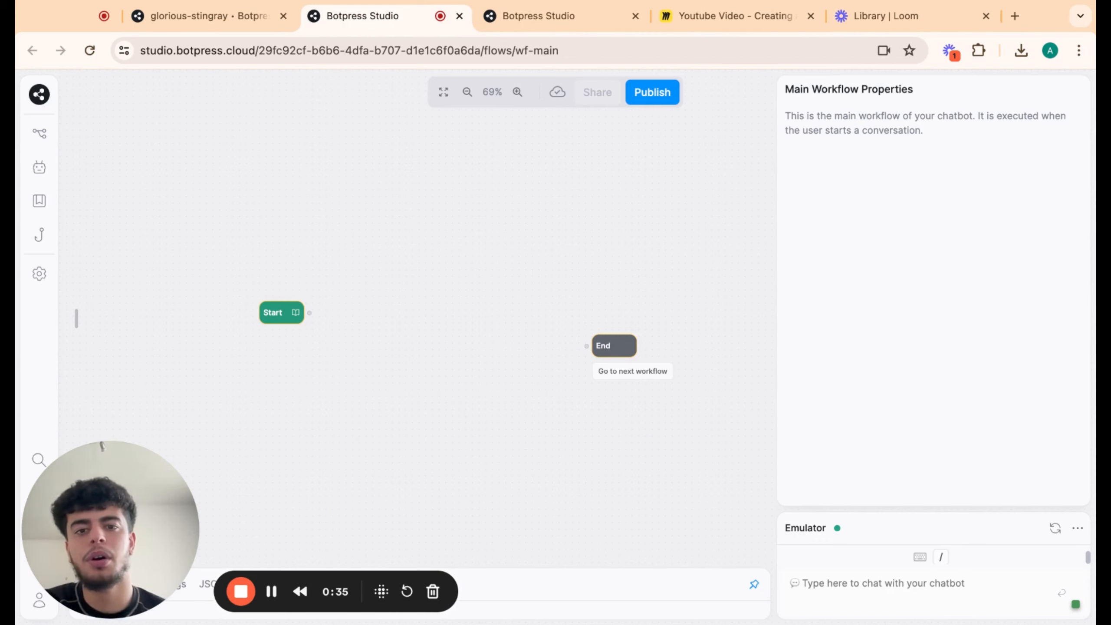
drag(416, 329, 494, 275)
scroll(494, 275, up, 4)
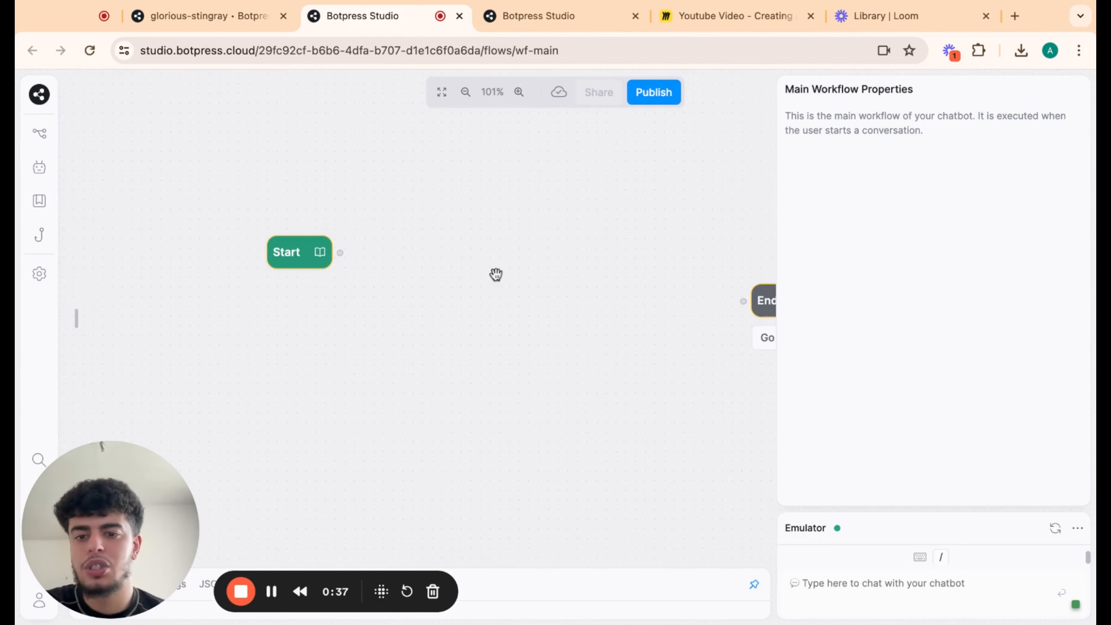
right_click(446, 264)
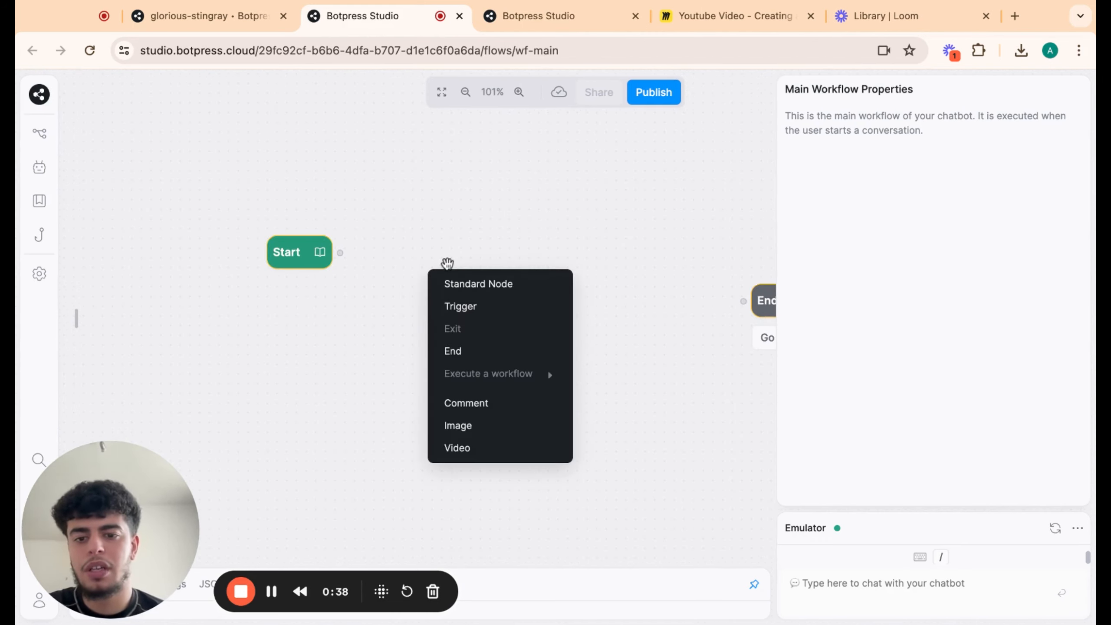
click(466, 289)
drag(563, 285, 551, 246)
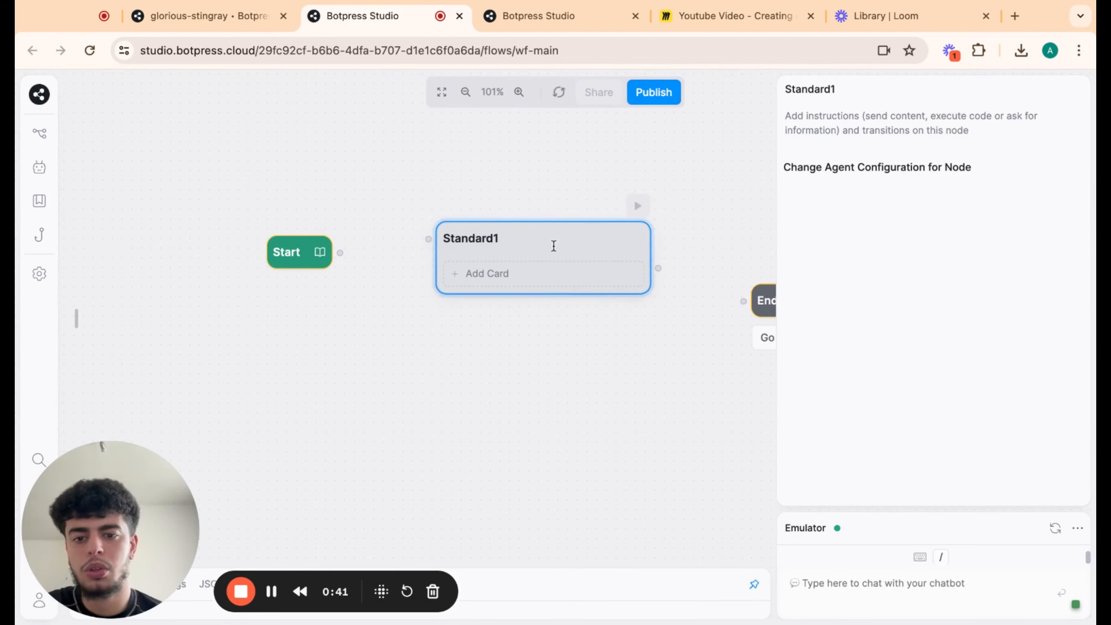
drag(340, 251, 428, 239)
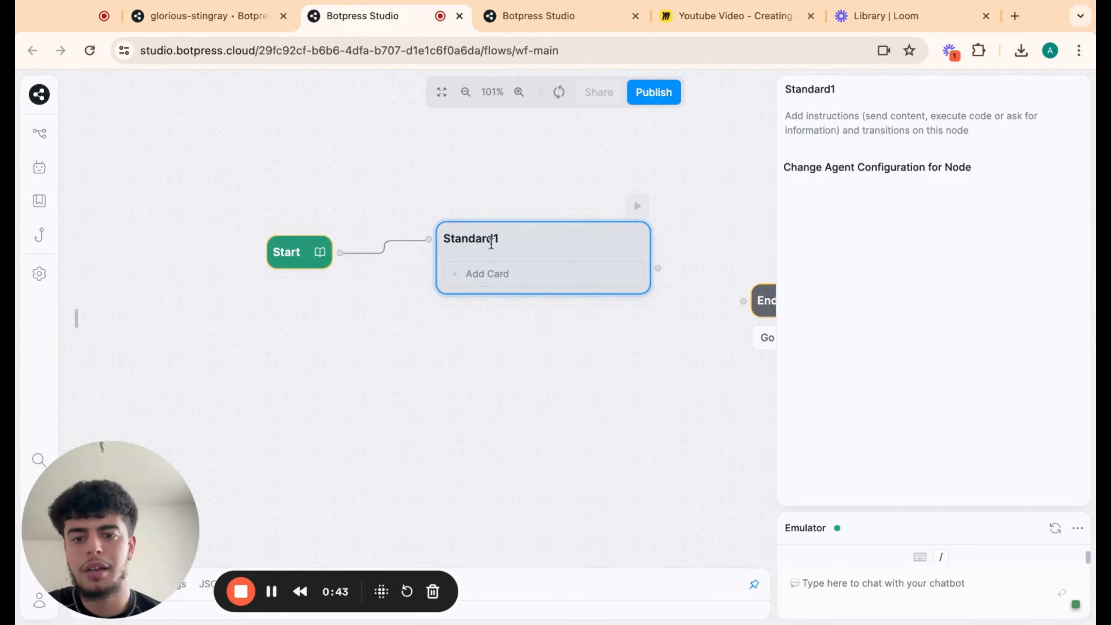
- Rename the new standard node as "Welcome"
double_click(490, 243)
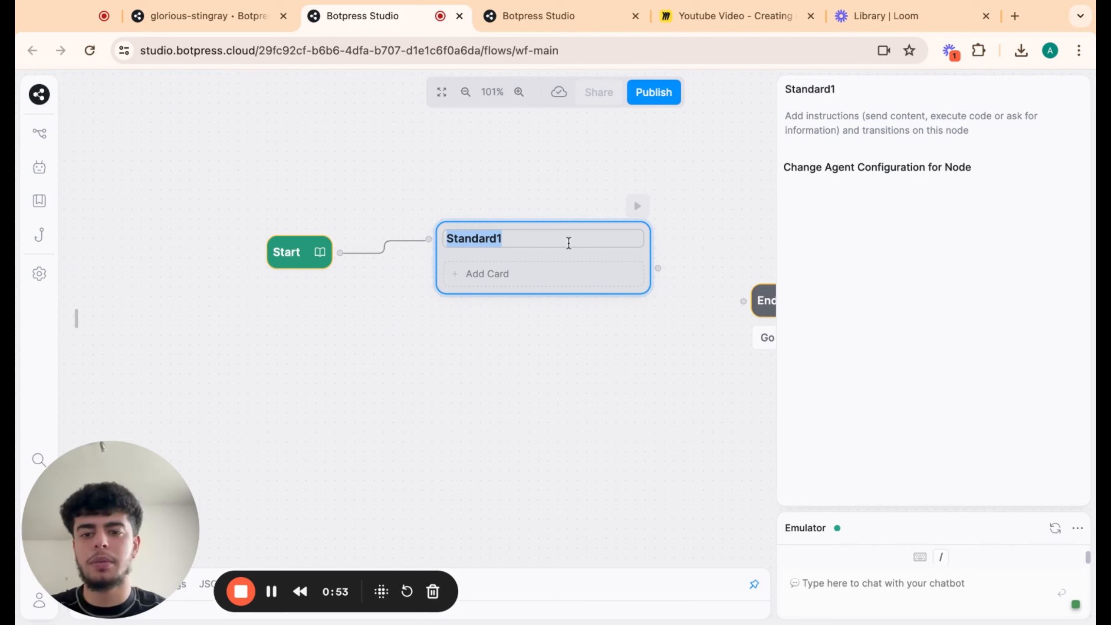
text(Welco)
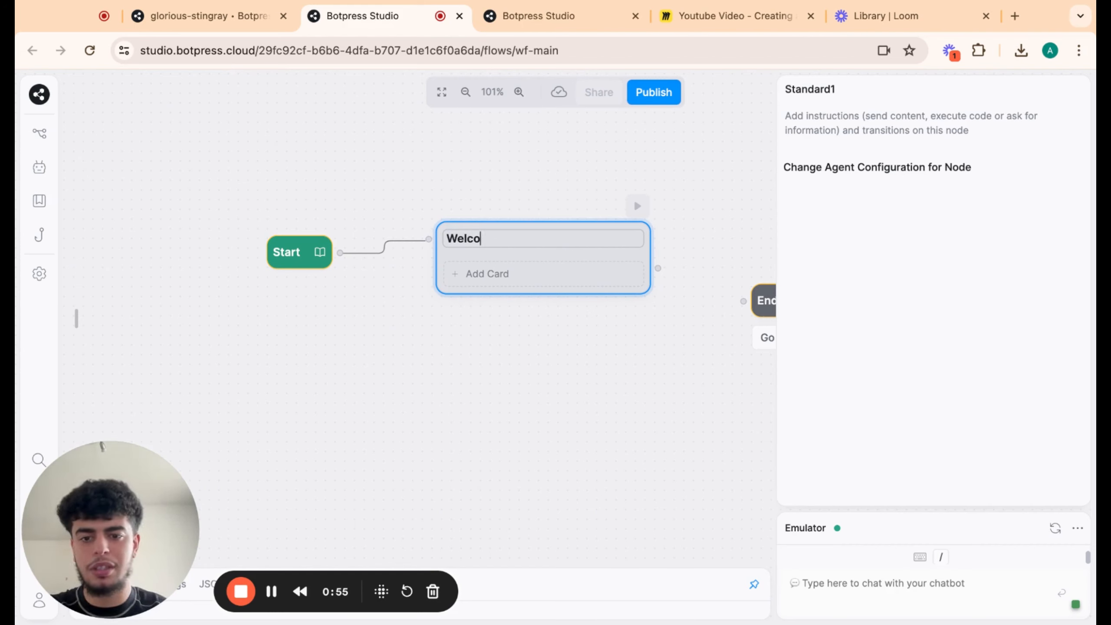
text(me)
key(Return)
- Add a Text card to the Welcome node with the message "Hello Welcome! My name is from X company"
click(575, 280)
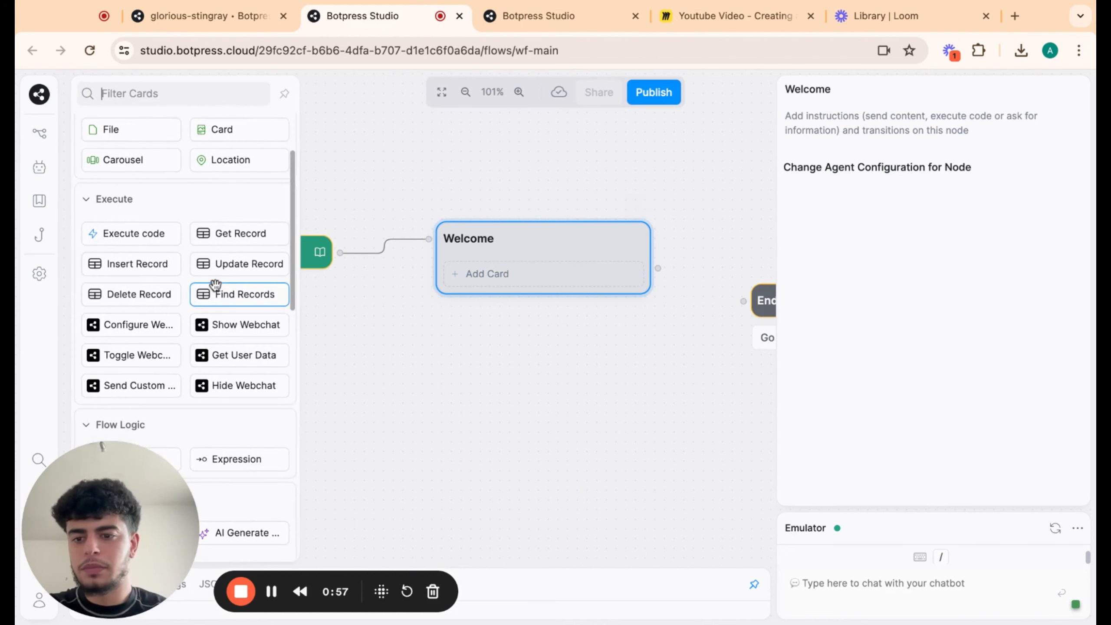
scroll(129, 215, up, 3)
click(152, 162)
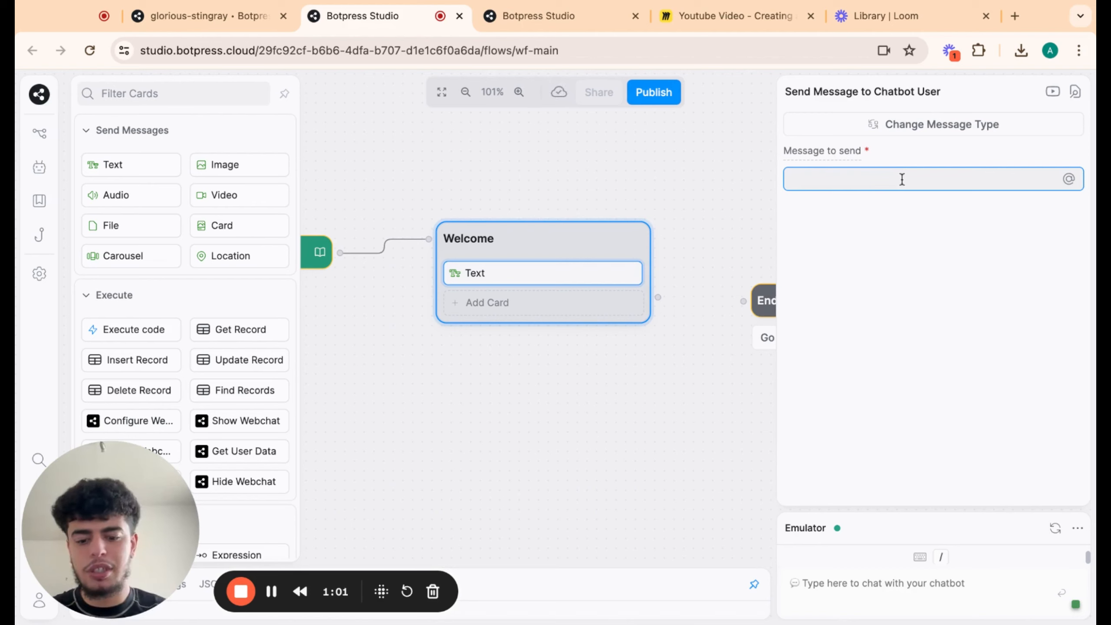
text(Hello )
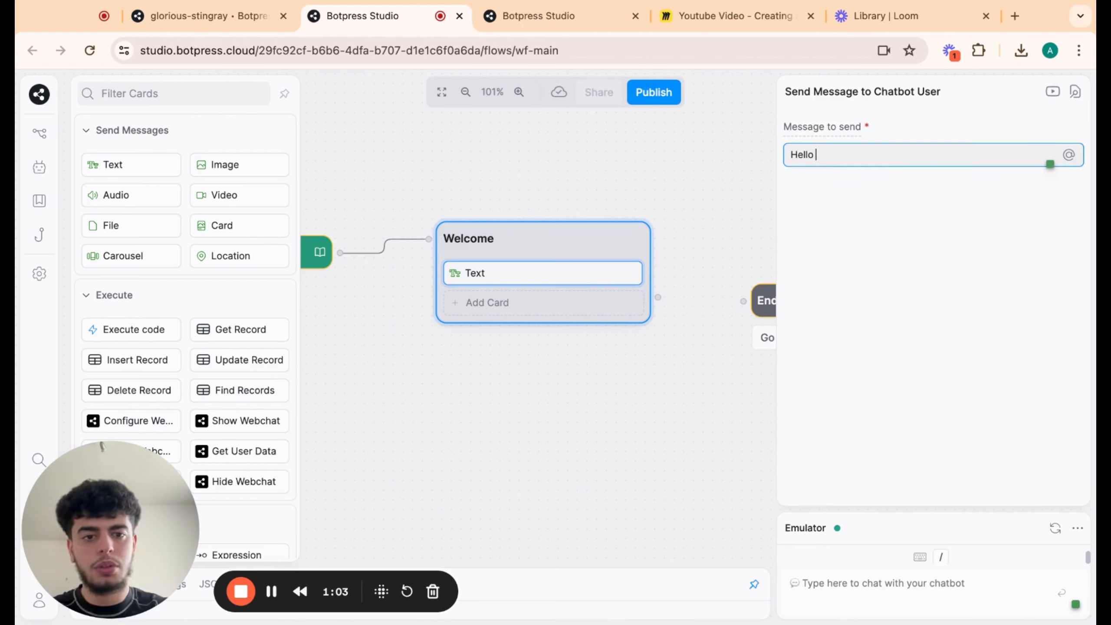
text(Welcome)
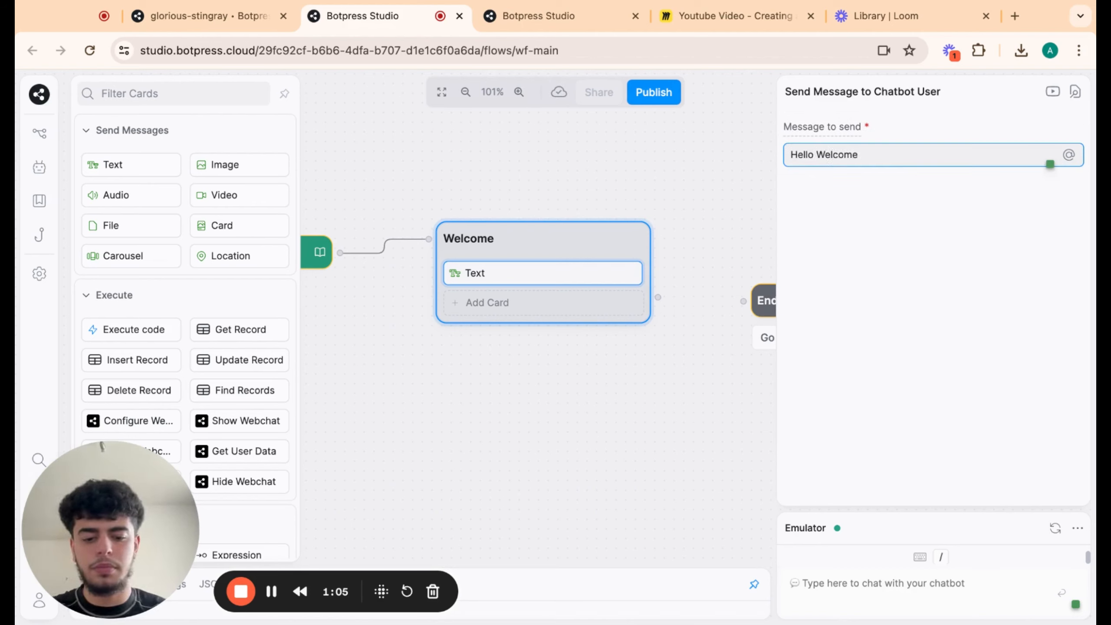
text(! My name is)
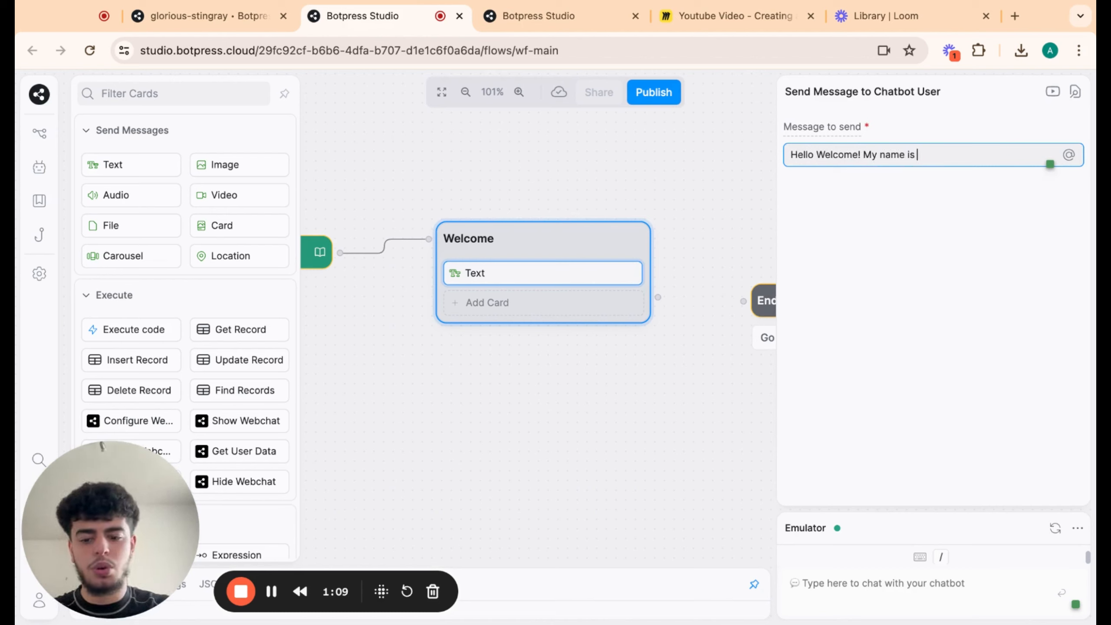
text( from)
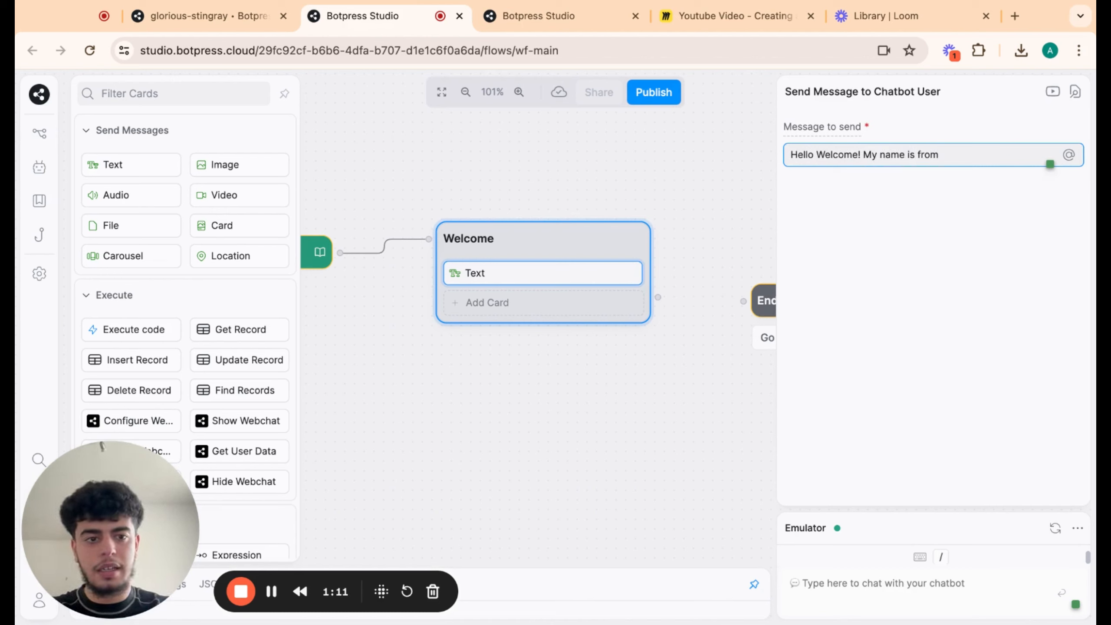
text( X comapny)
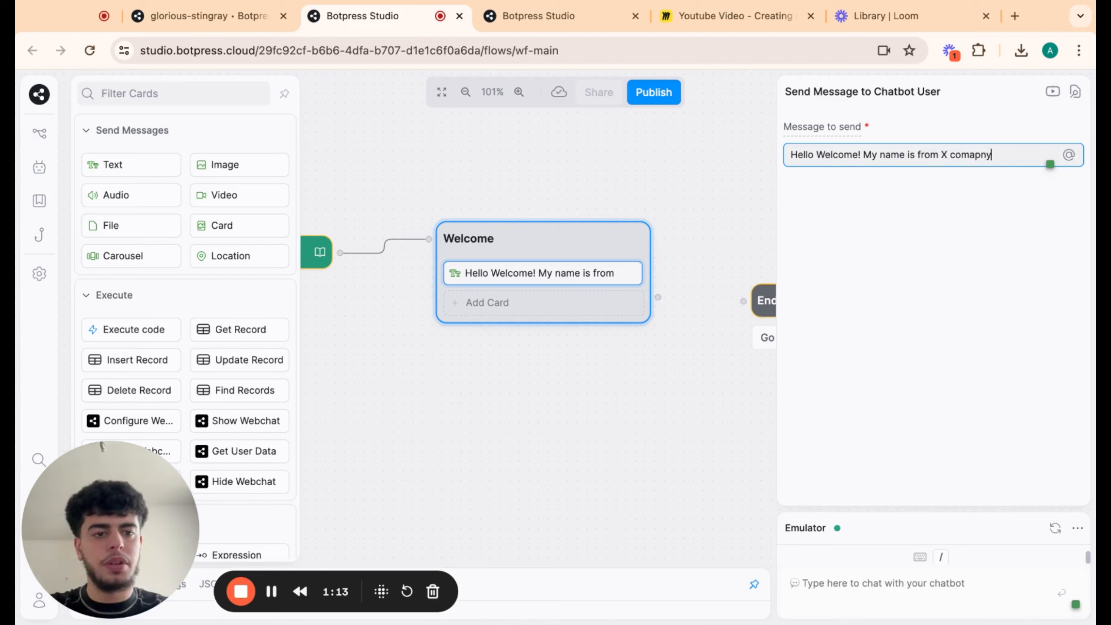
key(BackSpace)
key(BackSpace)
key(BackSpace)
key(BackSpace)
text(pany)
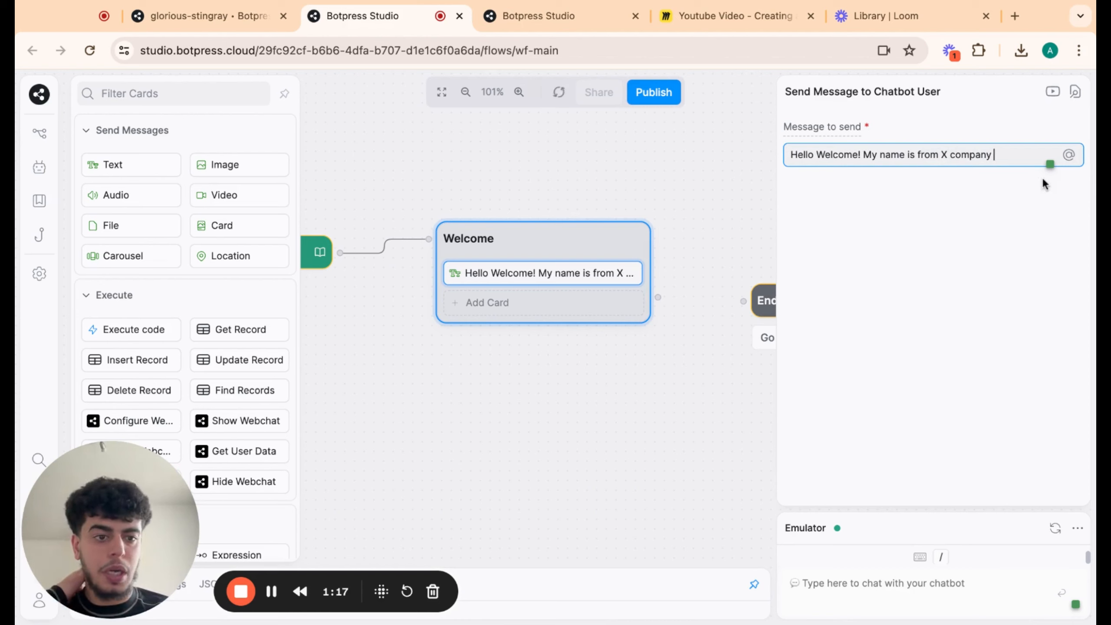
click(907, 208)
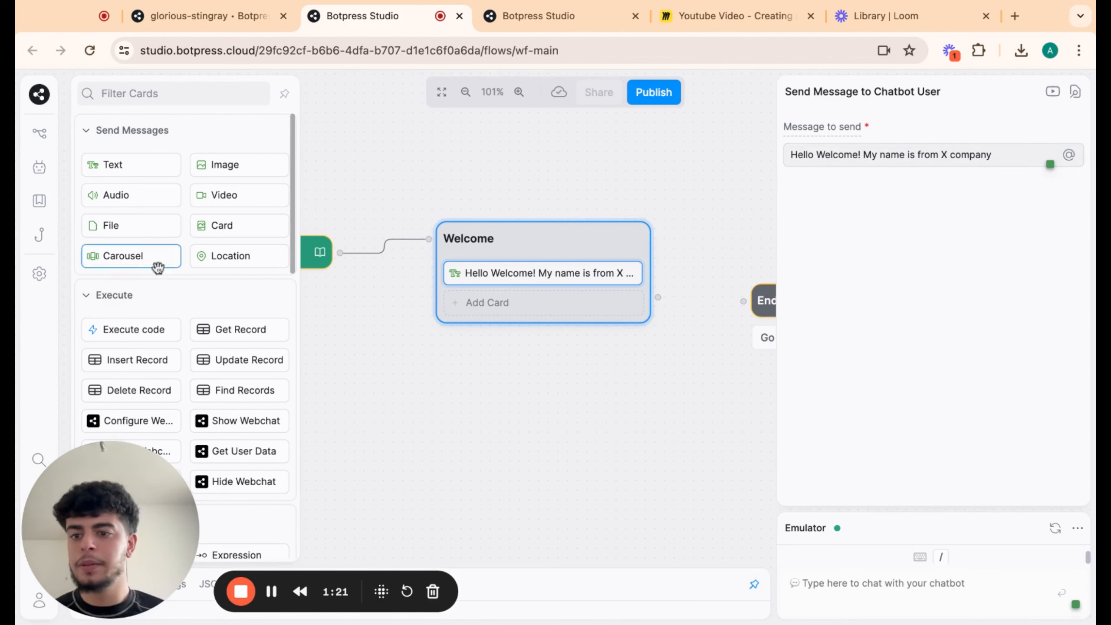
- Add a second Text card below the greeting in the Welcome node with the message "Nice to meet you"
drag(148, 164, 520, 301)
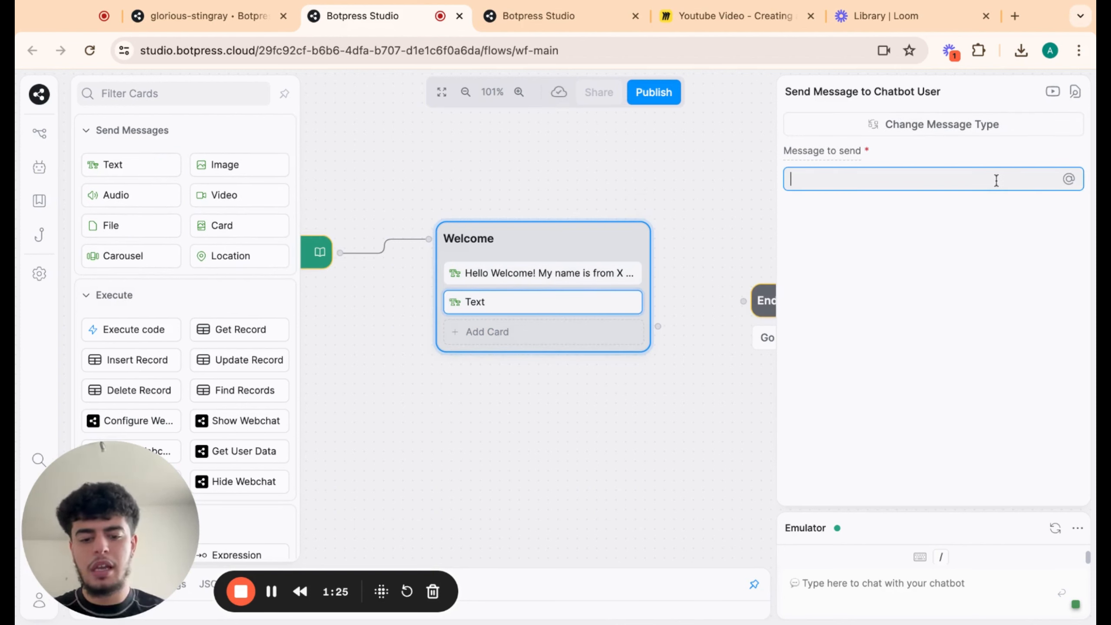
text(Nice )
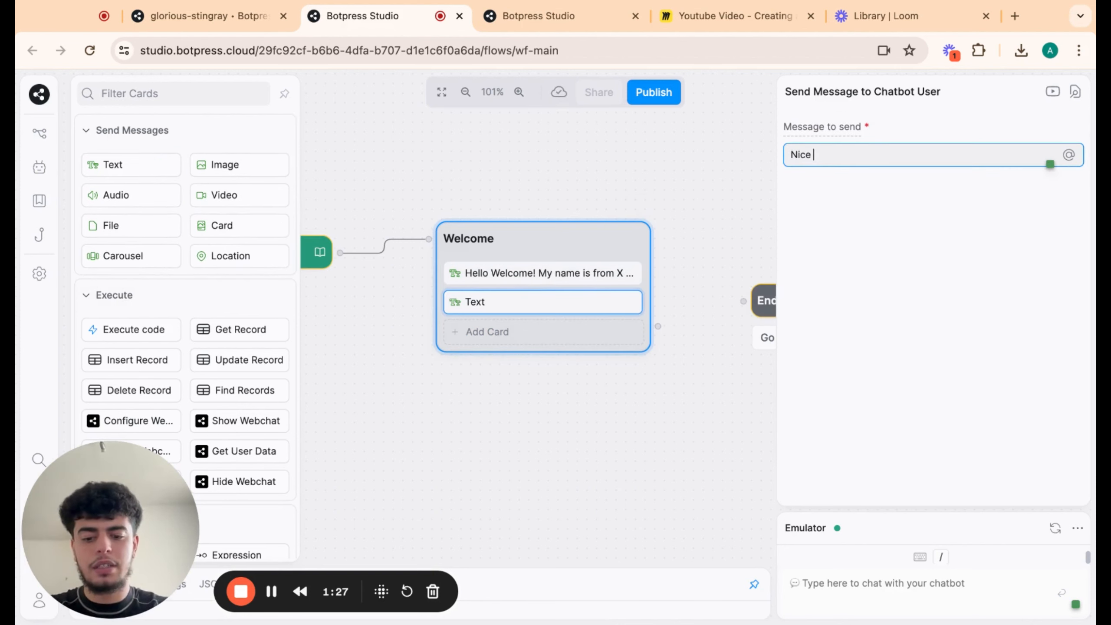
text(to meet you)
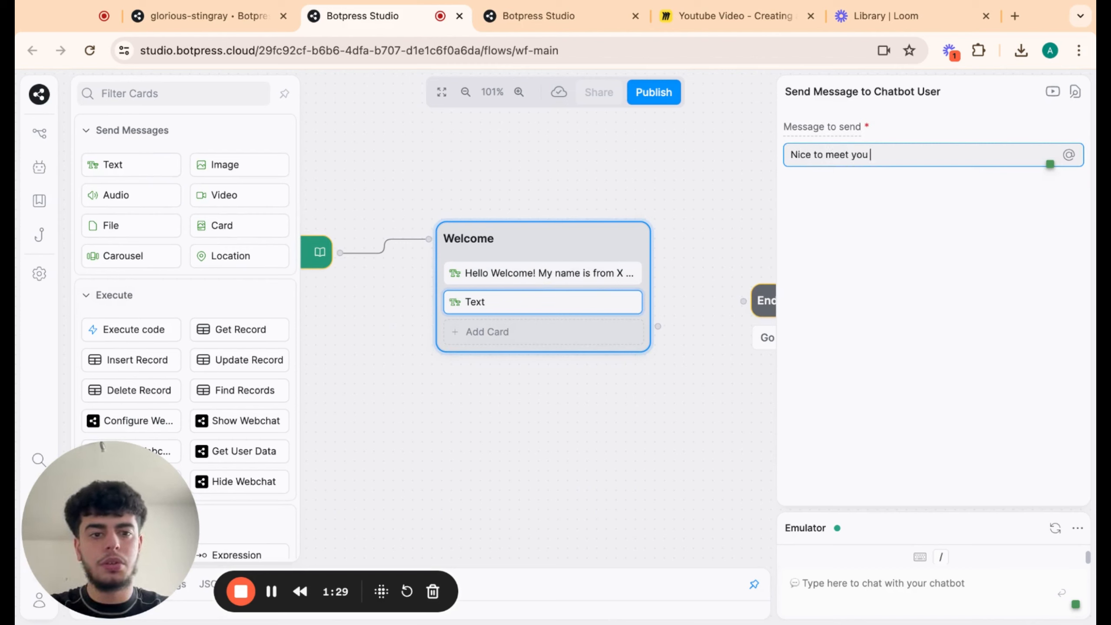
- Add a Single Choice capture card below the two text messages in the Welcome node
click(556, 344)
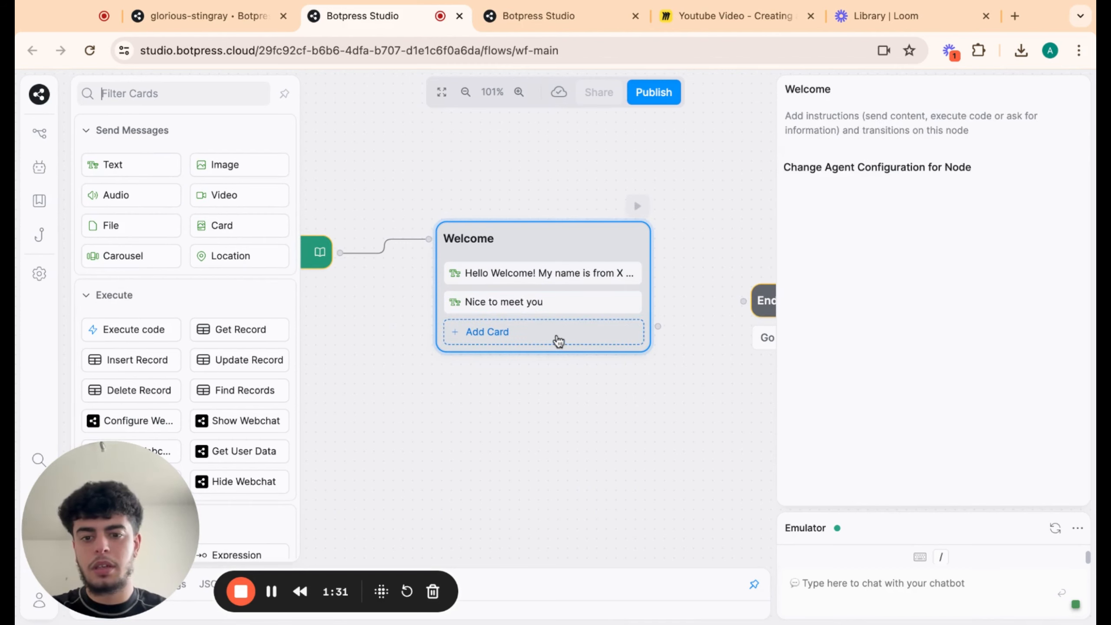
scroll(222, 332, down, 10)
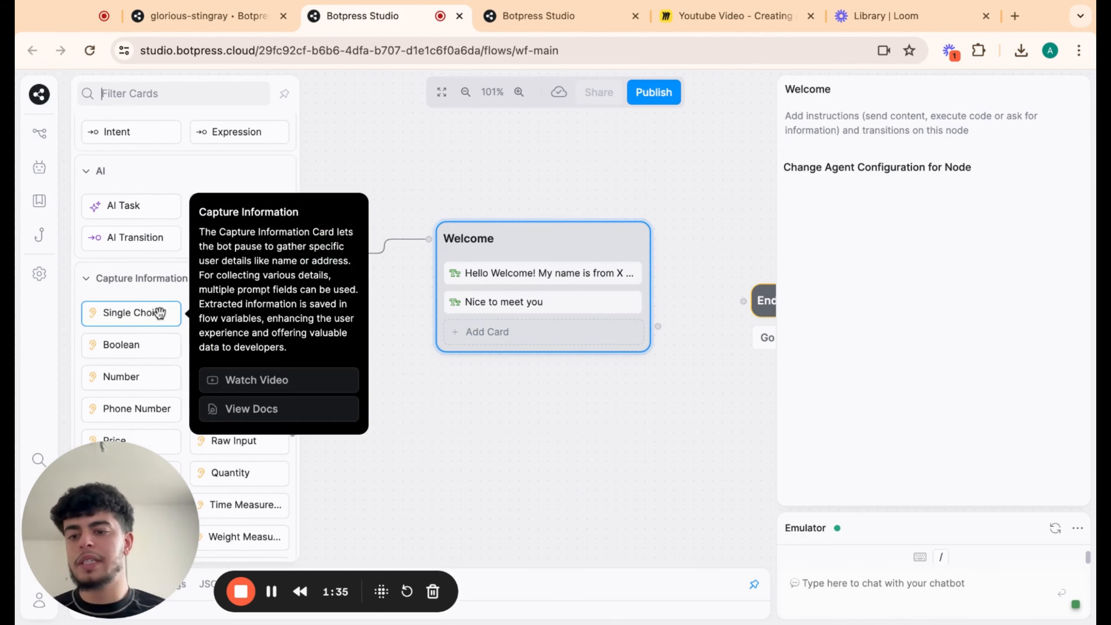
drag(159, 312, 551, 319)
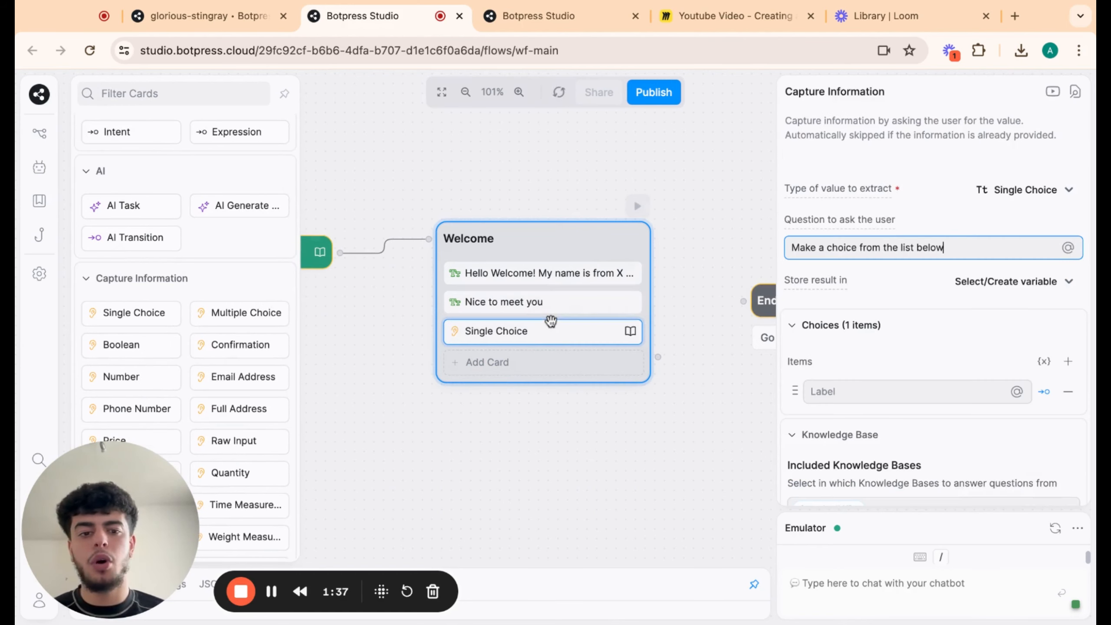
- Replace the Single Choice card's question with "What brings you here today?"
click(983, 254)
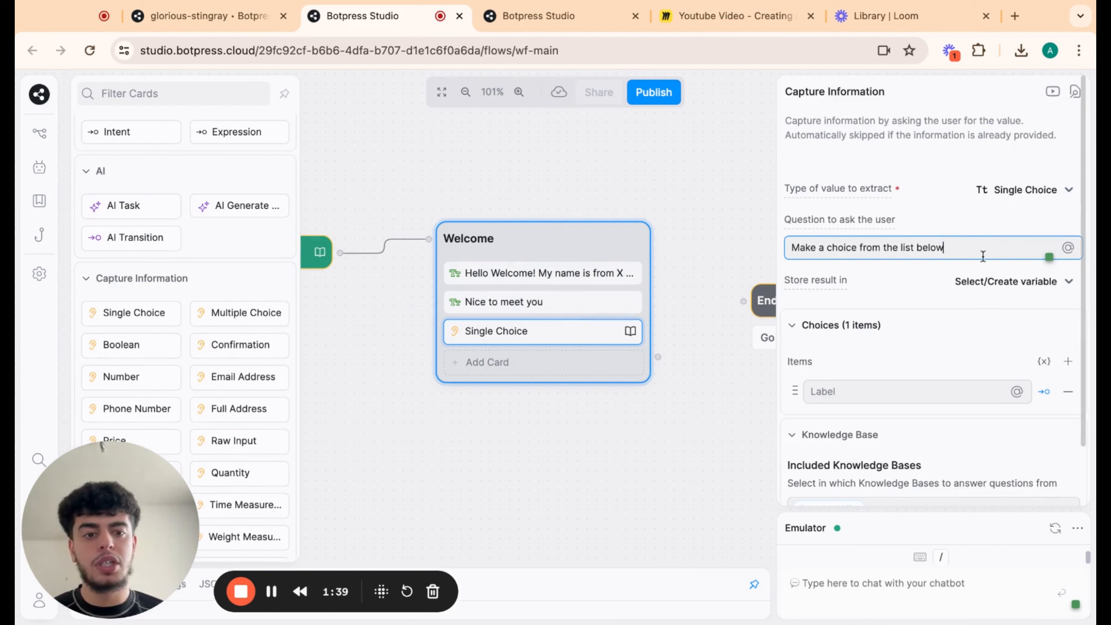
triple_click(980, 244)
key(BackSpace)
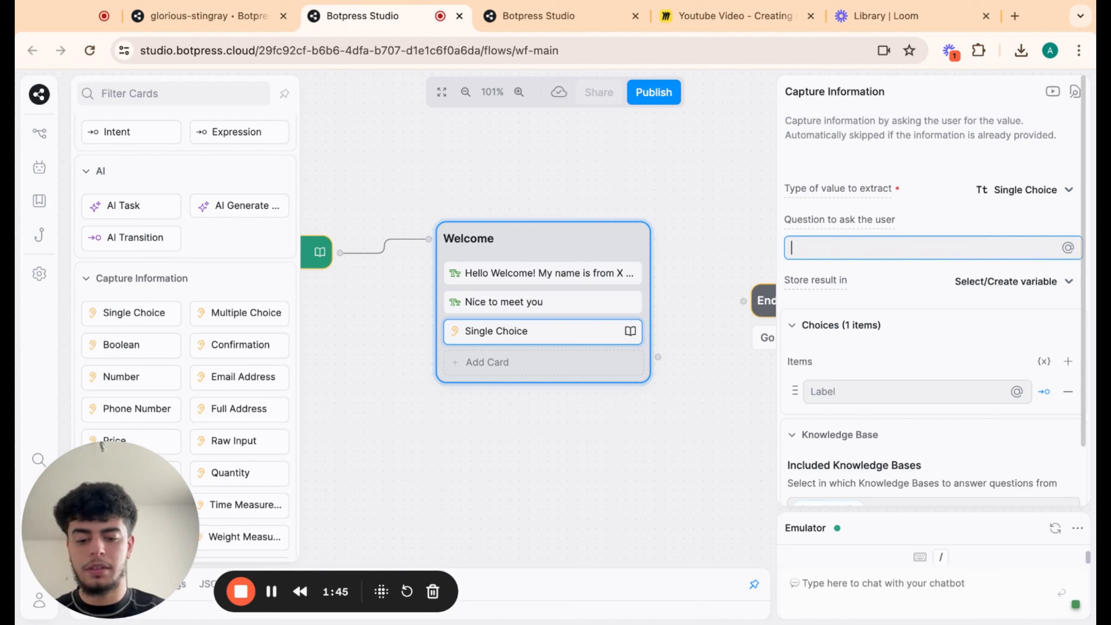
text(WHat is)
key(BackSpace)
key(BackSpace)
key(BackSpace)
key(BackSpace)
key(BackSpace)
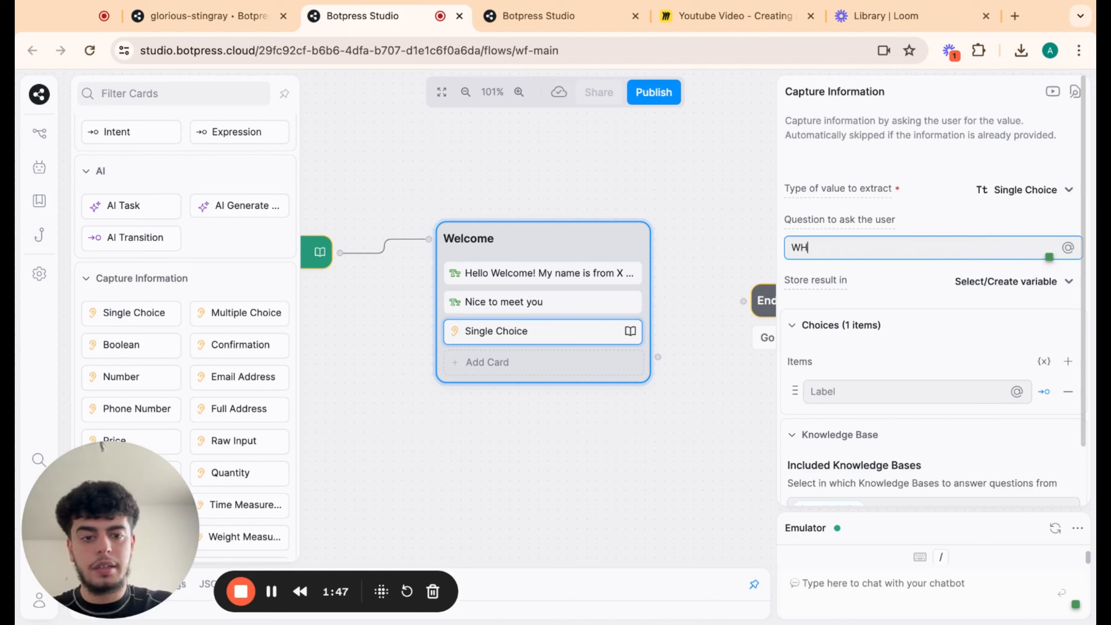
key(BackSpace)
text(hat )
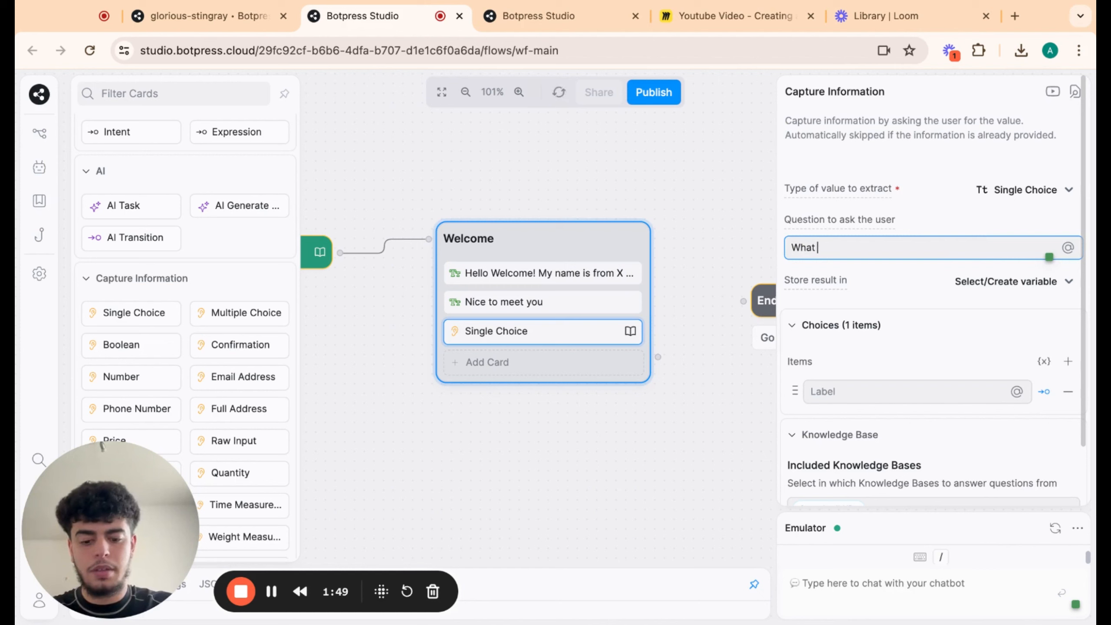
text(brings you h)
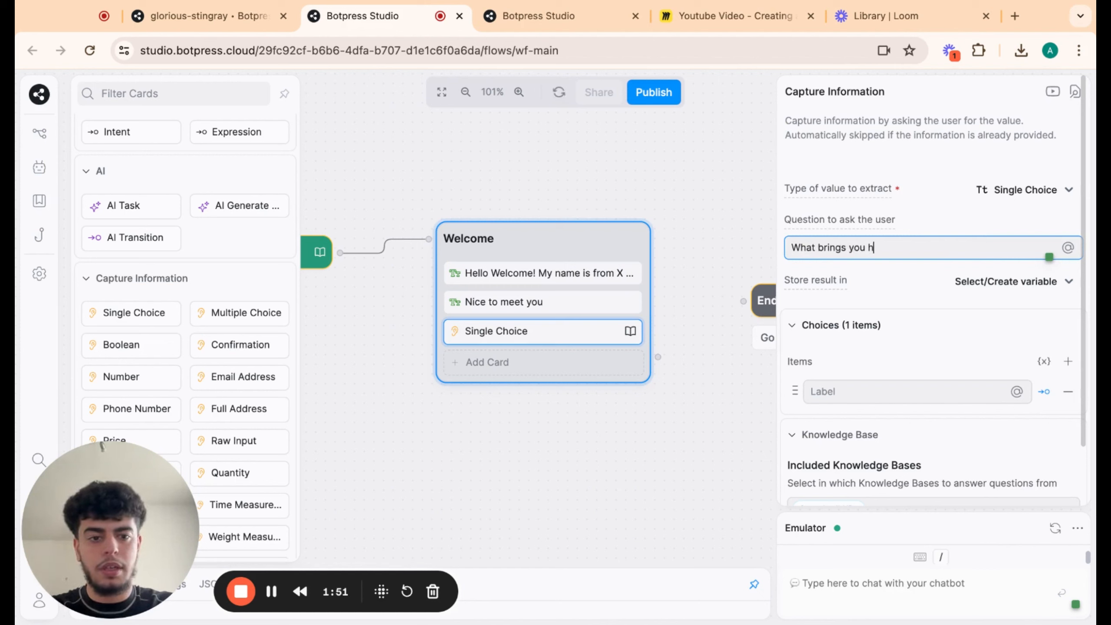
text(ere today?)
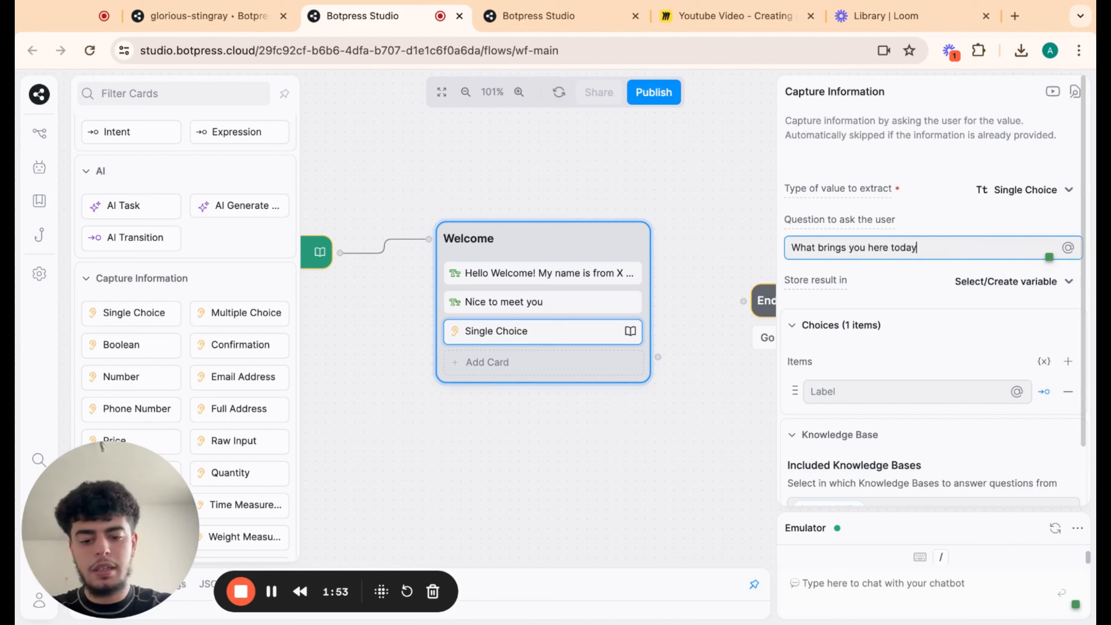
- Store the Single Choice card's result in a new variable named "why"
click(1040, 292)
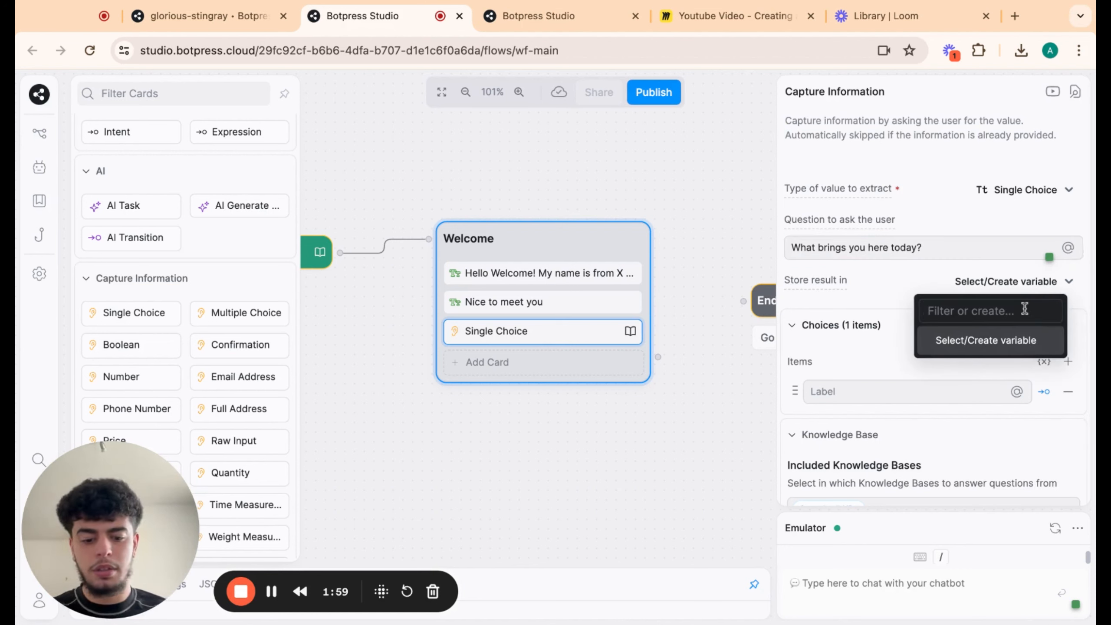
text(why)
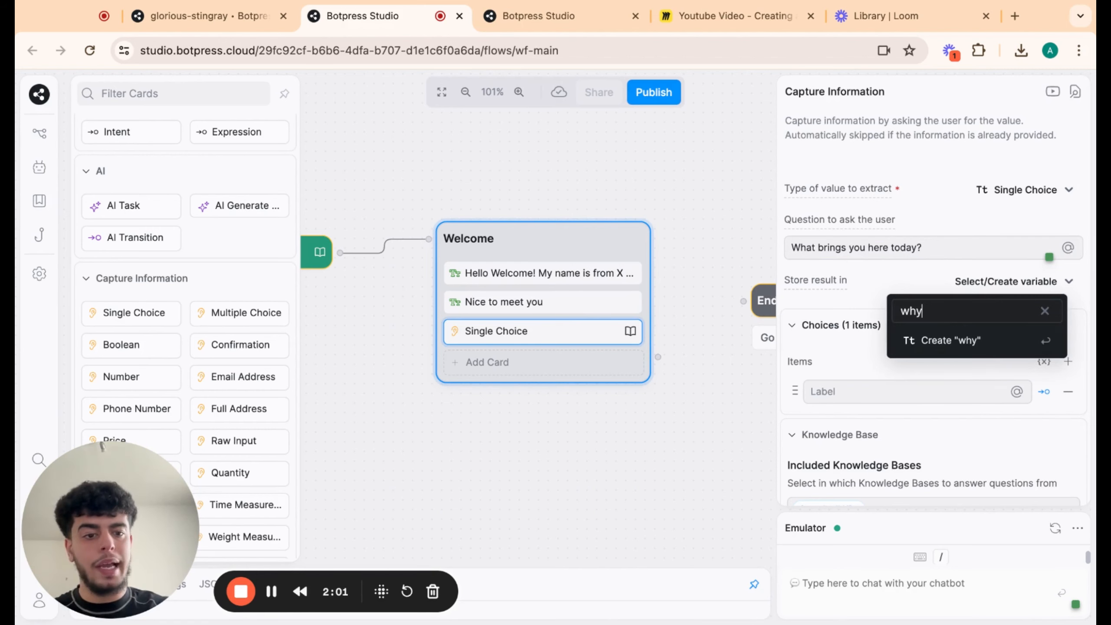
click(934, 344)
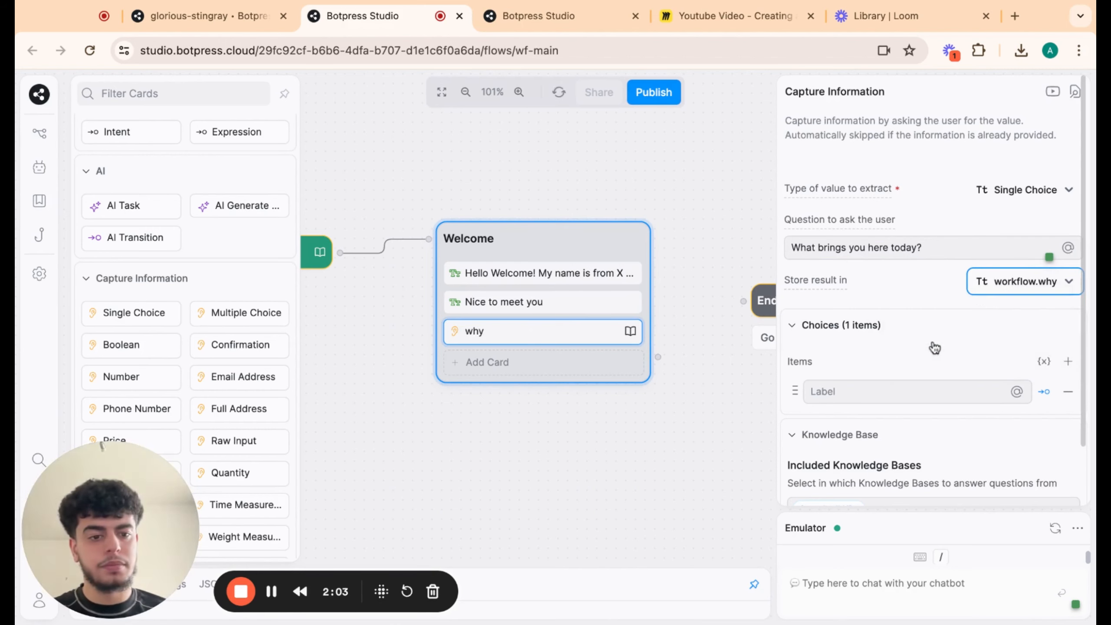
- Add a second choice item to the Single Choice card and label the two items "Theatres" and "Tickets"
scroll(888, 271, down, 2)
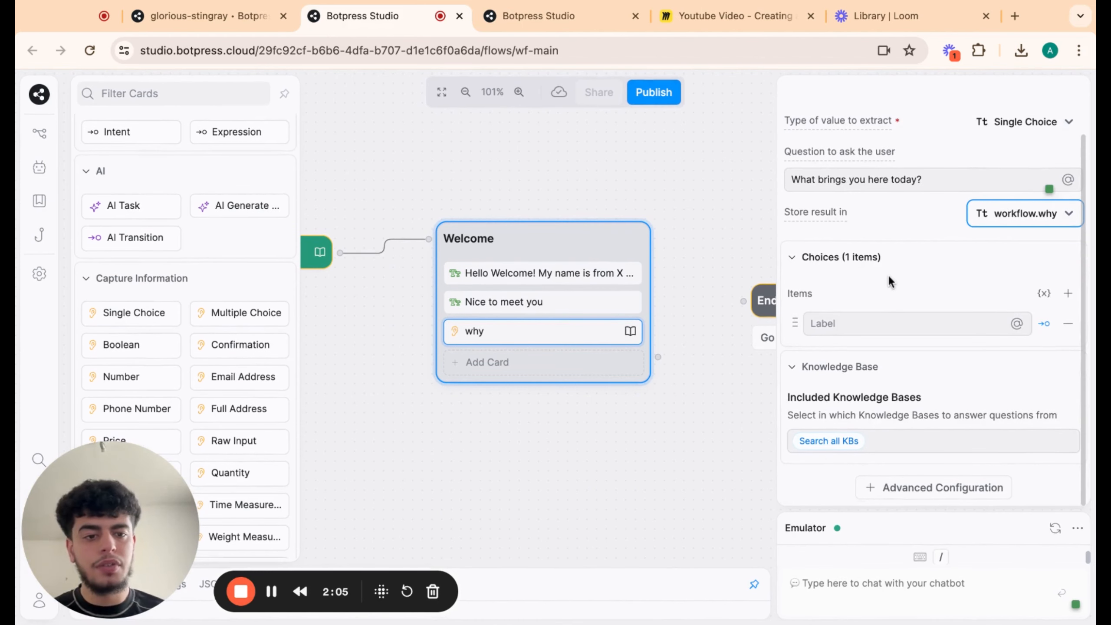
click(1067, 291)
click(923, 325)
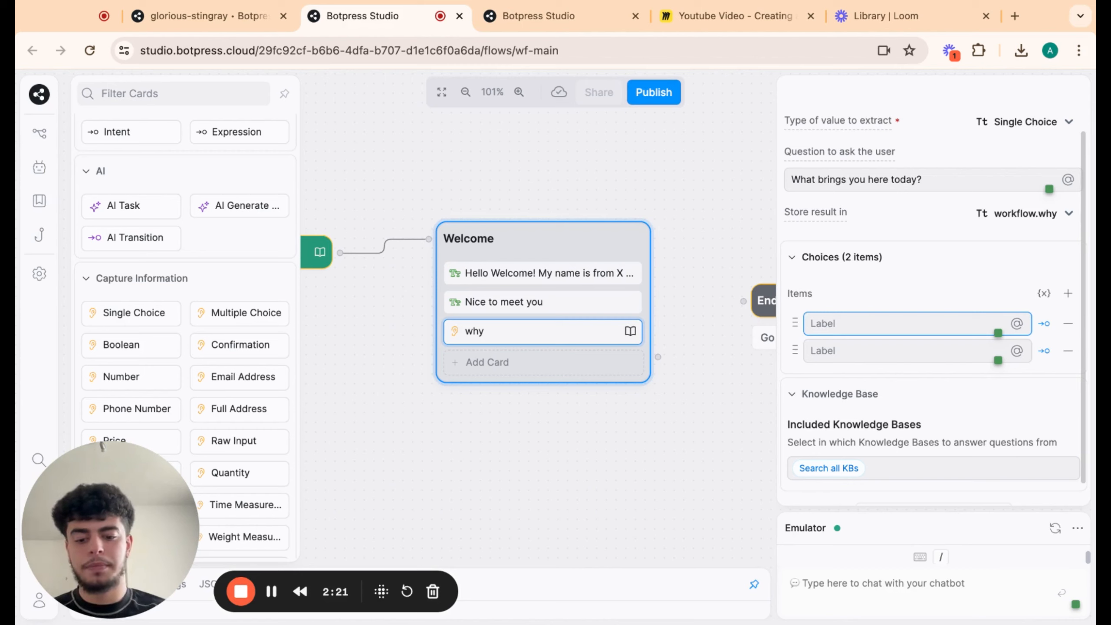
text(Theatres)
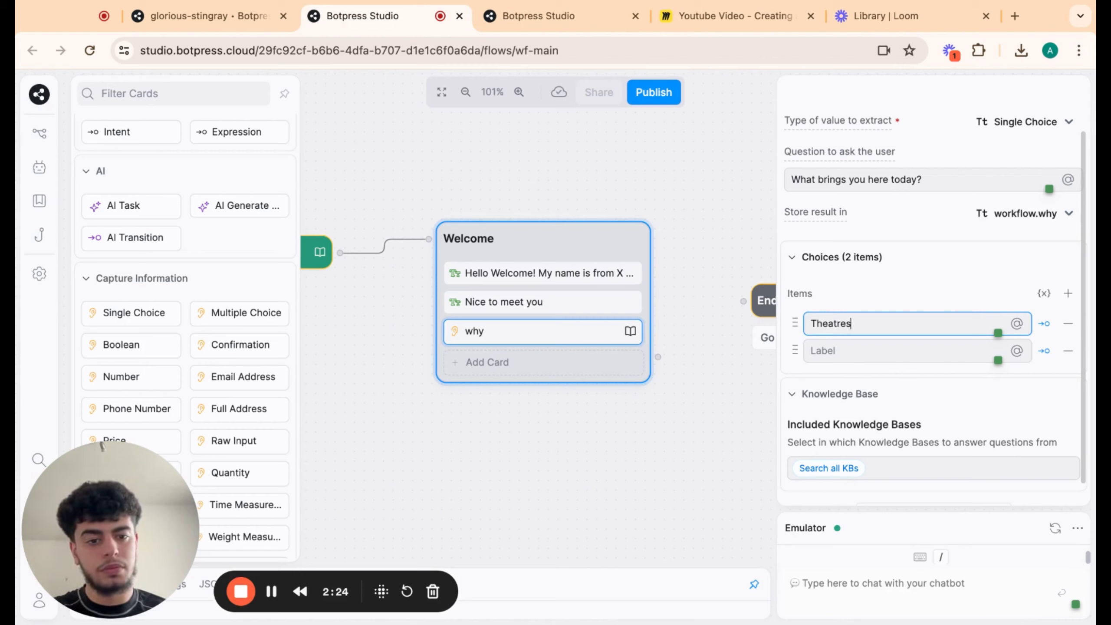
click(911, 348)
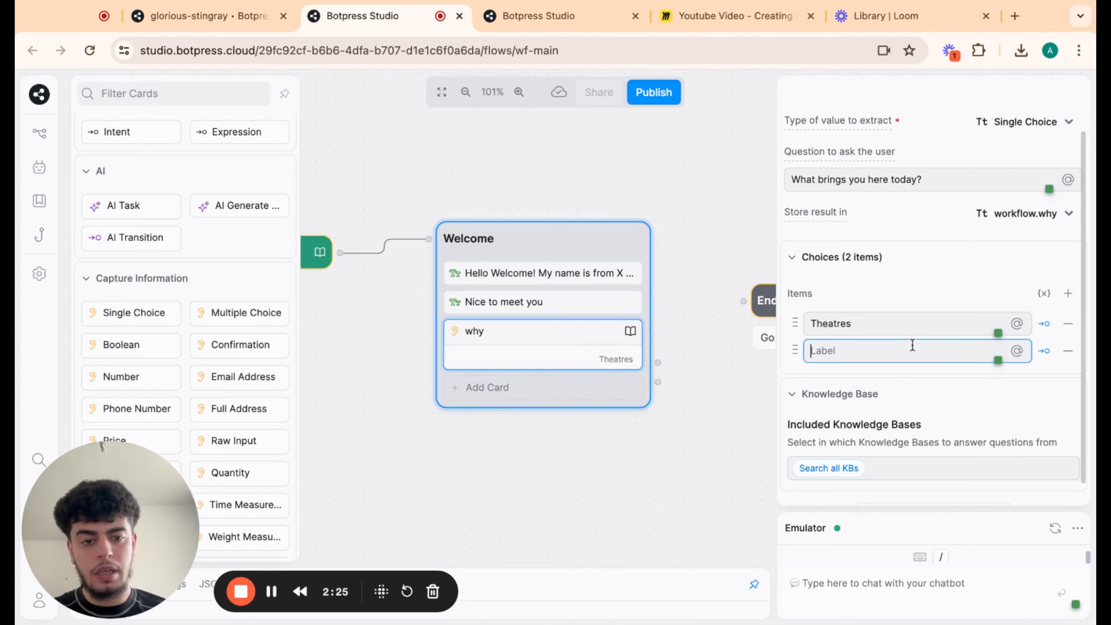
text(Ticker)
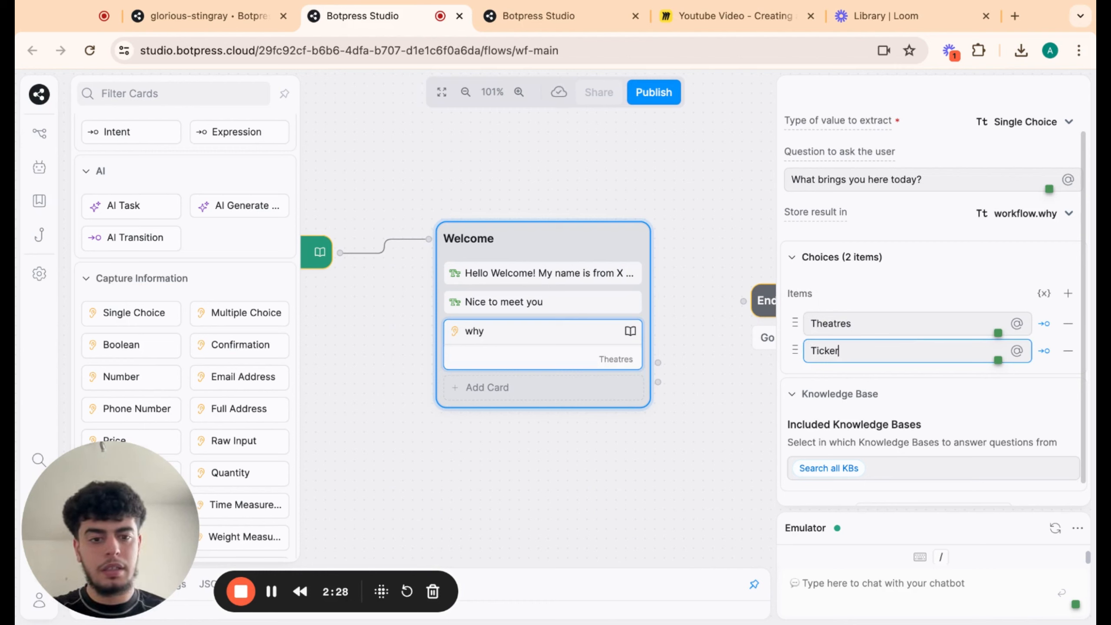
key(BackSpace)
text(ts)
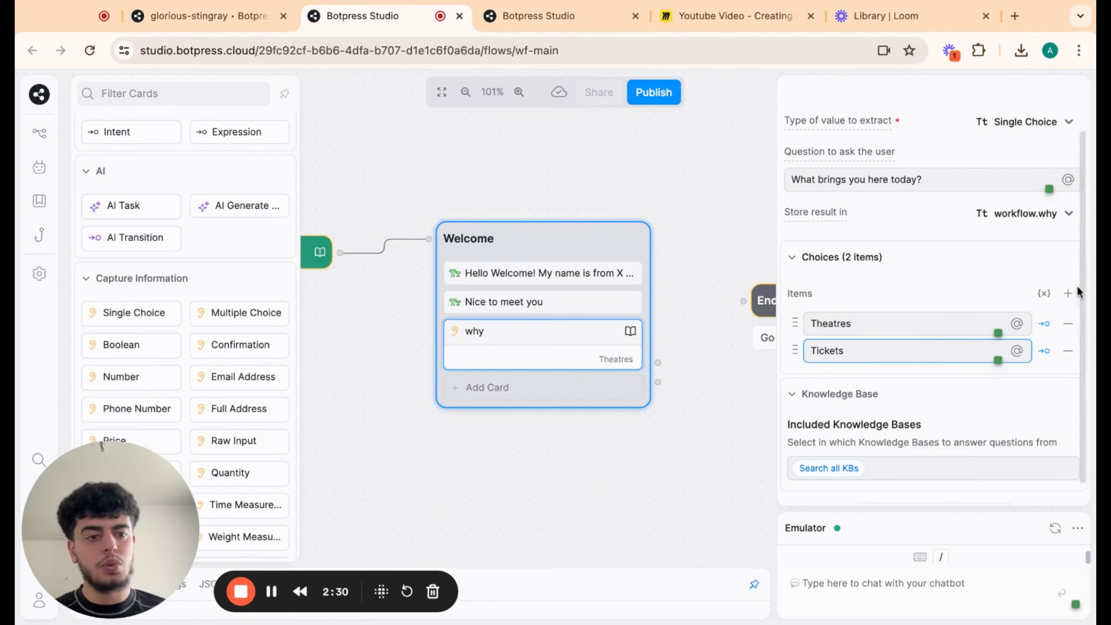
- Add a third choice item labelled "Upcoming Events" to the Single Choice card
scroll(1076, 284, down, 1)
click(1067, 266)
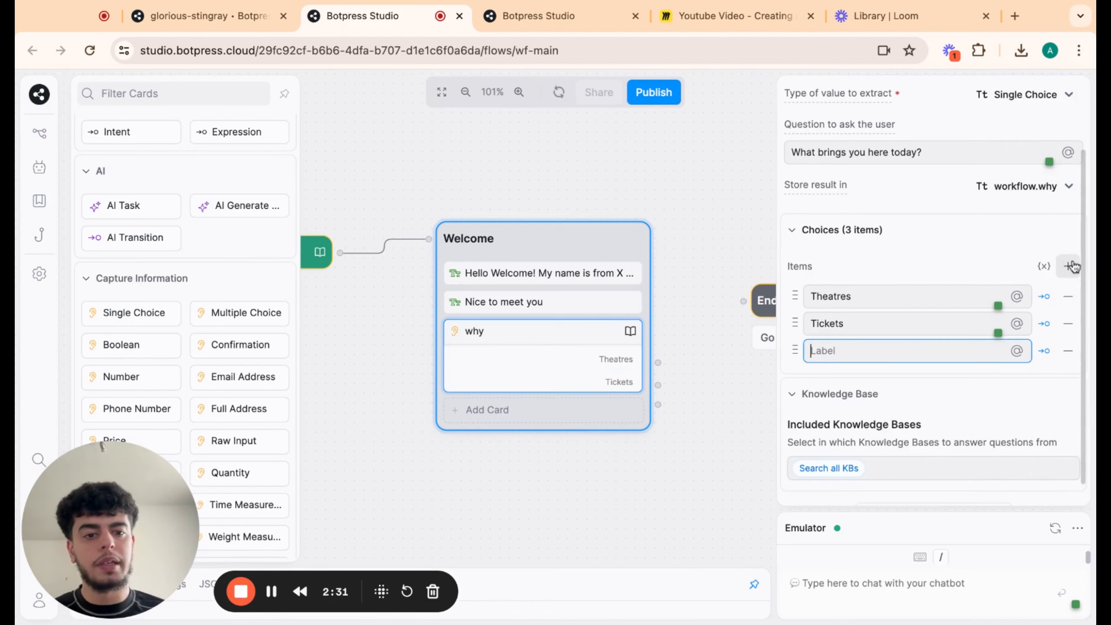
text(Upcomung)
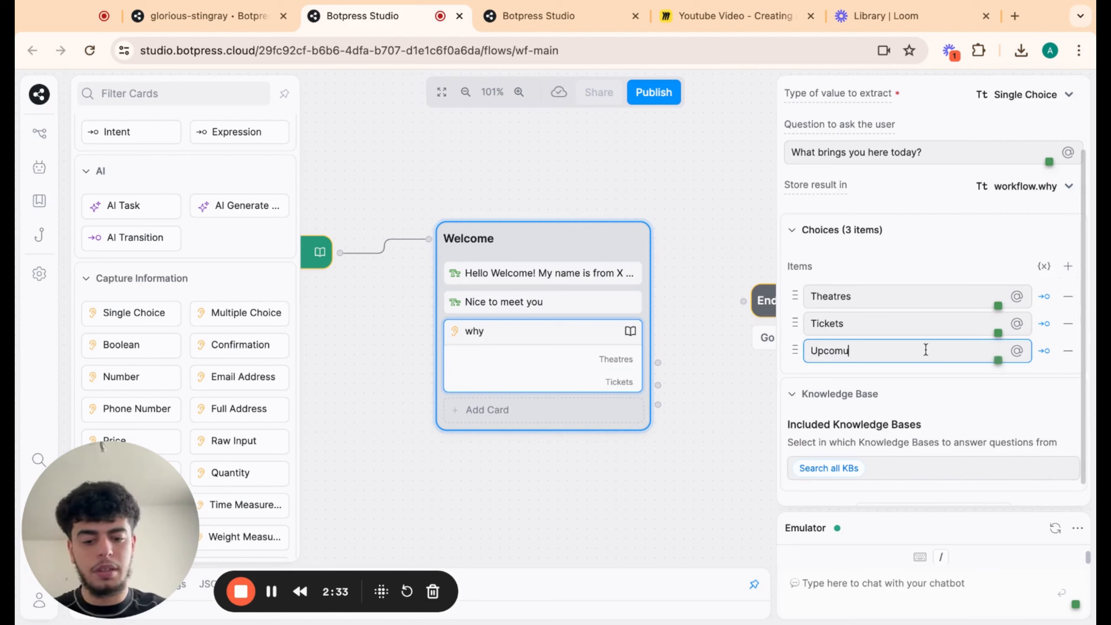
key(BackSpace)
key(BackSpace)
key(BackSpace)
text(ing )
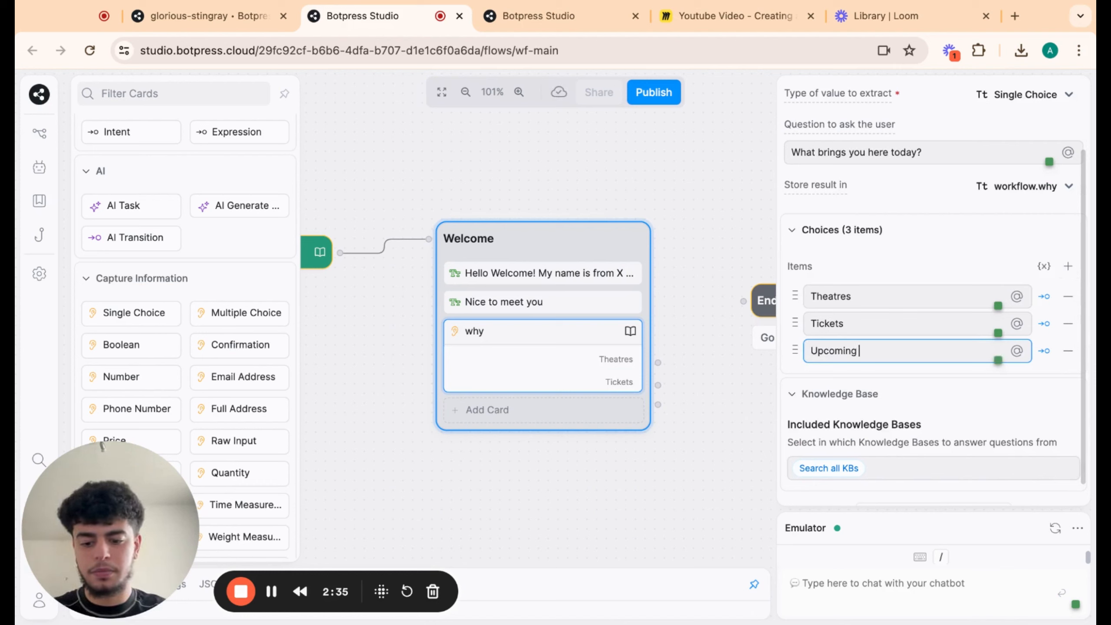
text(Events)
- Create a standard node between Welcome and End, connected from the Theatres choice output
drag(770, 415, 743, 414)
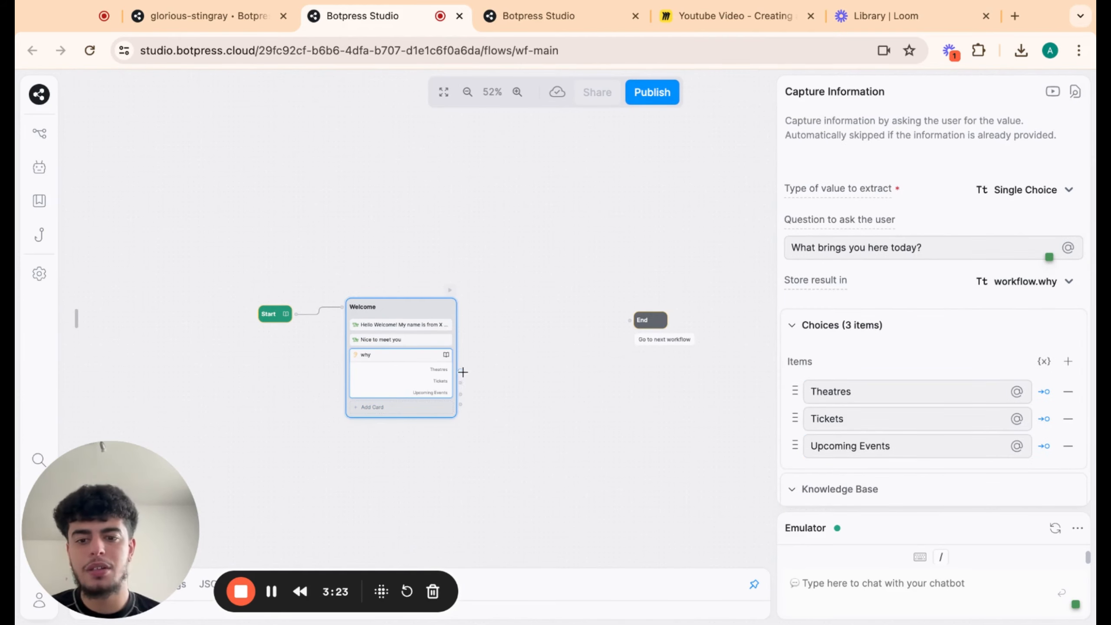
drag(462, 372, 537, 314)
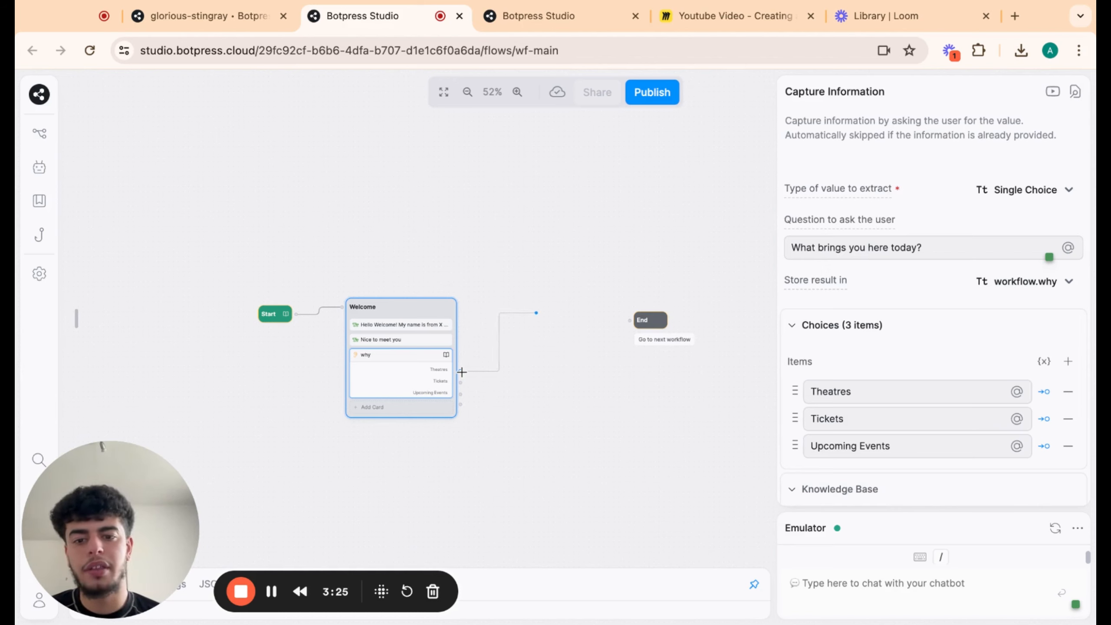
click(551, 331)
- Rename the new standard node connected to the Theatres choice as "What"
click(576, 324)
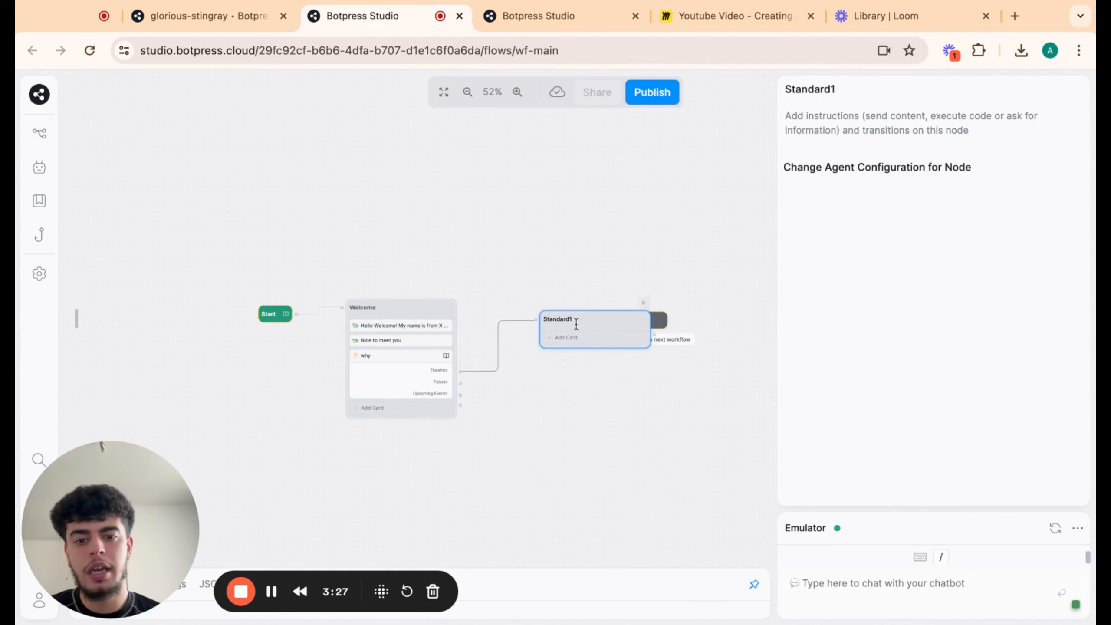
double_click(580, 319)
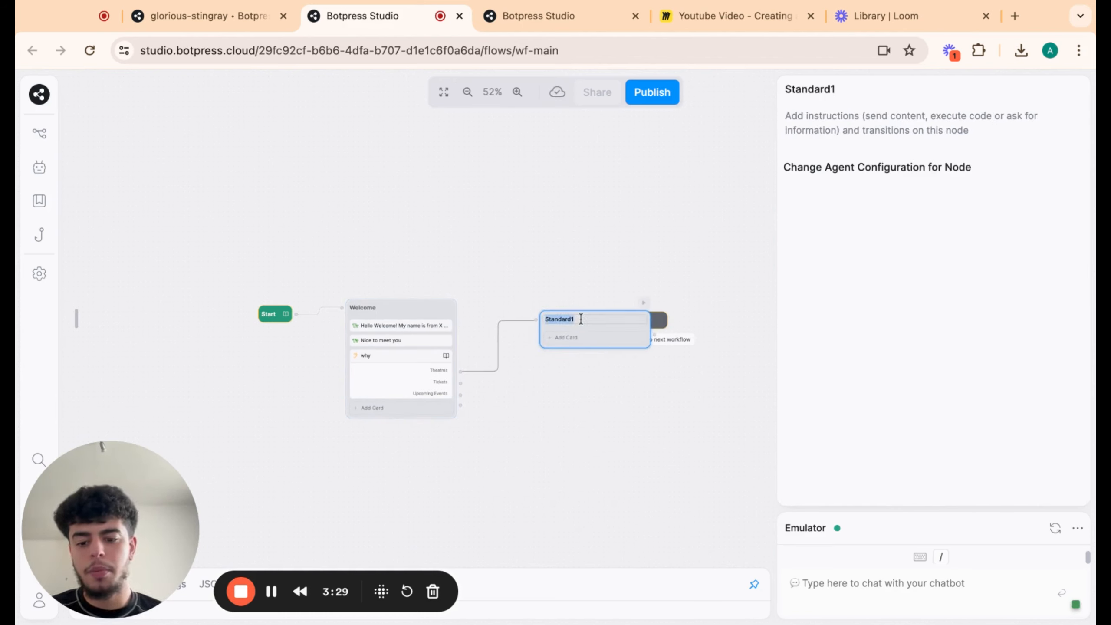
text(What)
key(Return)
- Add a Text message card to the What node
click(586, 344)
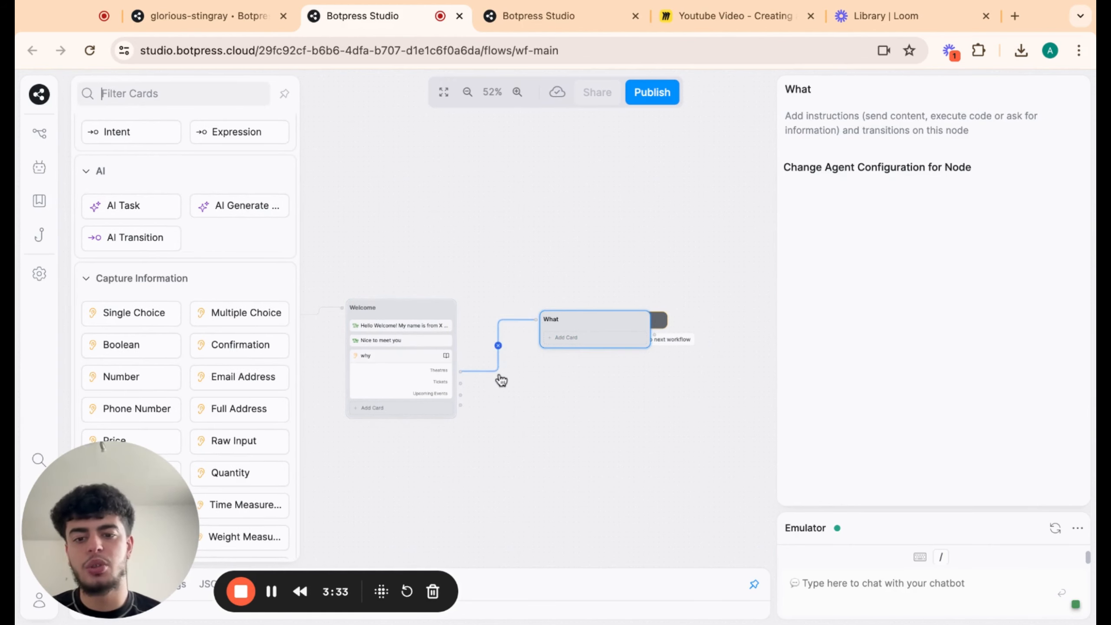
scroll(155, 189, up, 10)
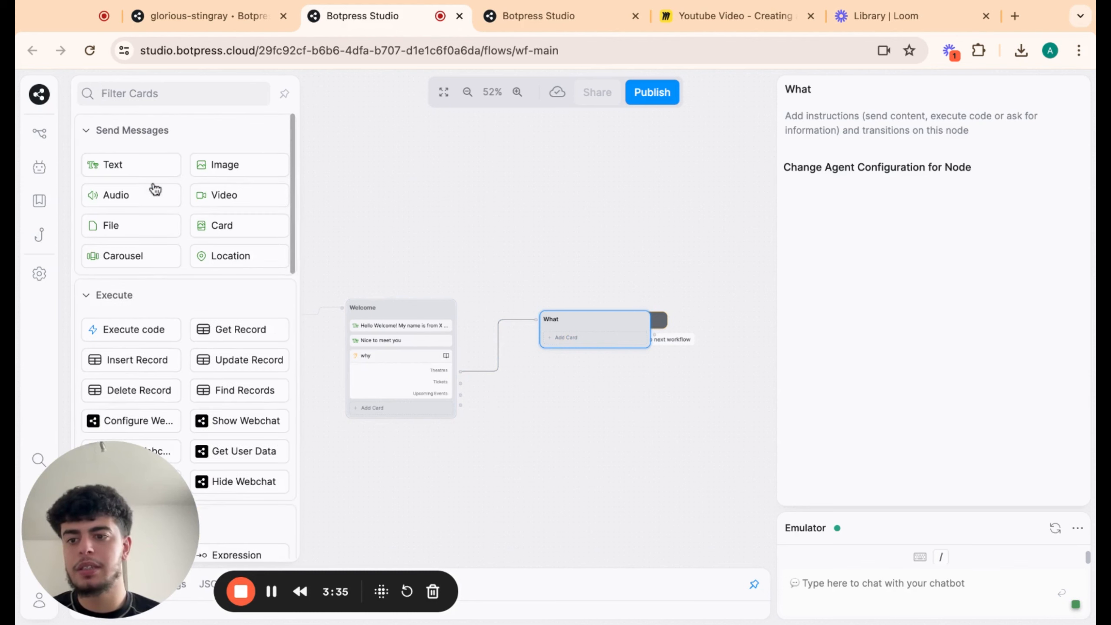
click(155, 174)
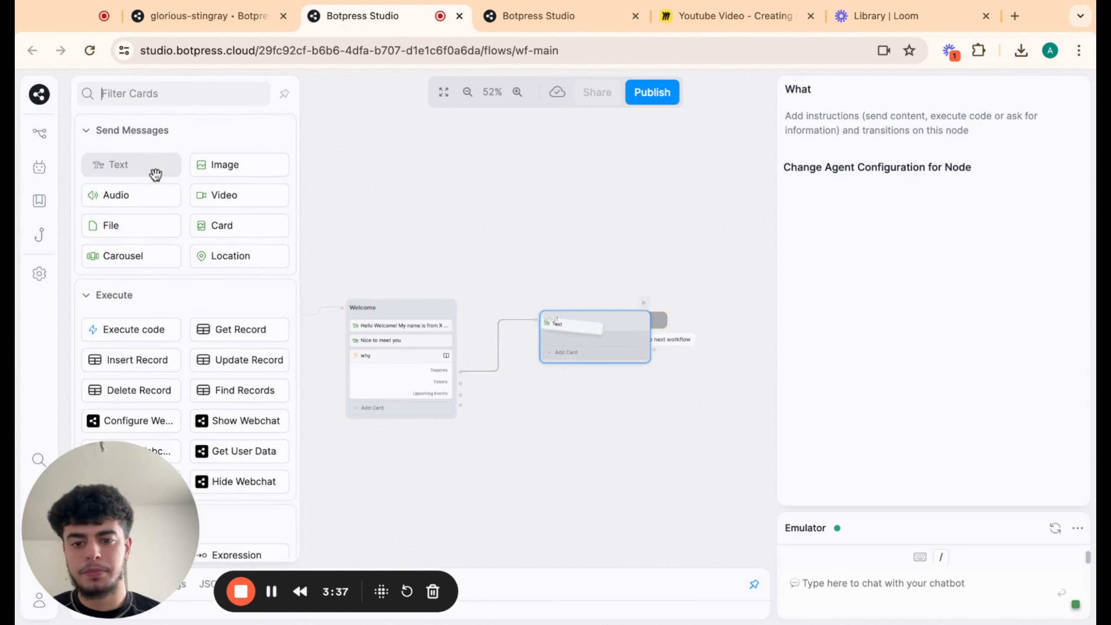
- Set the What node's Text card message to "Brilliant! Our theatres are known globally"
text(B)
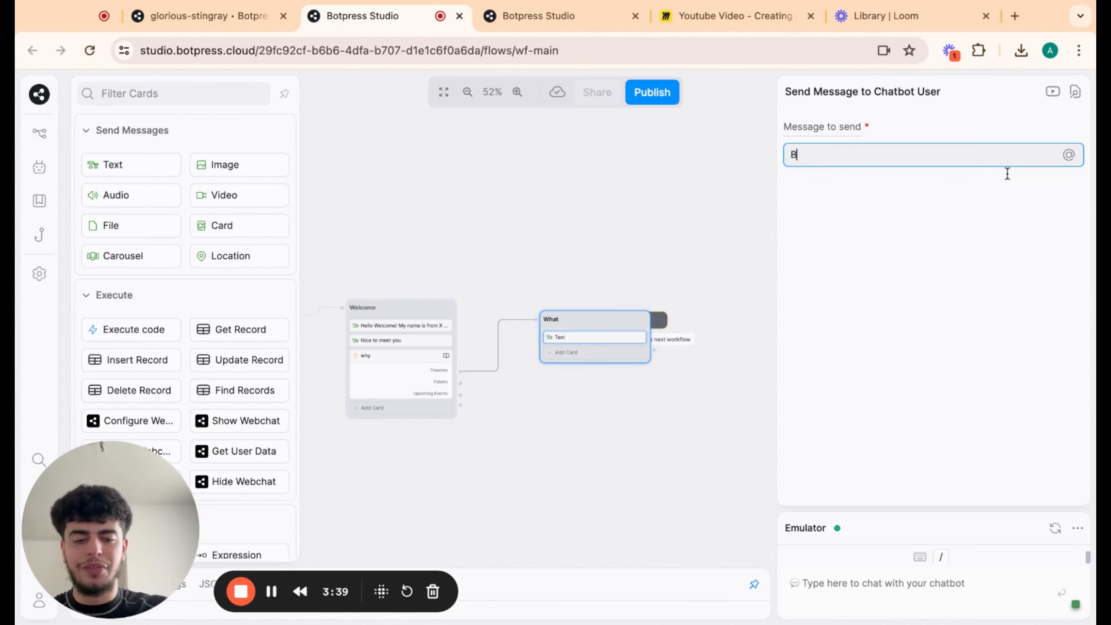
text(rillian)
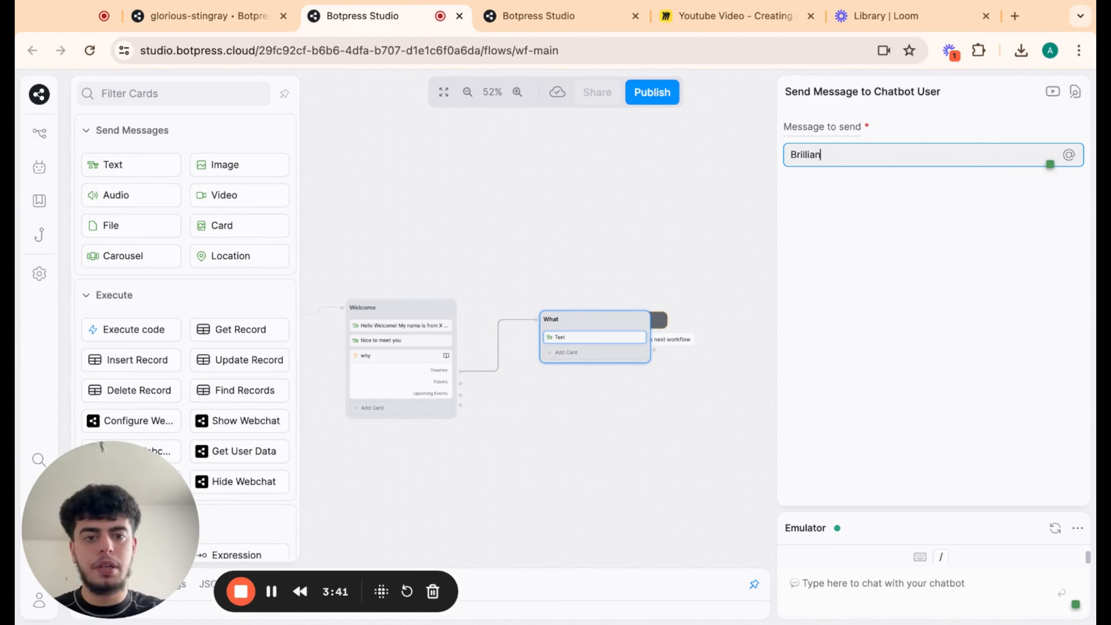
text(t)
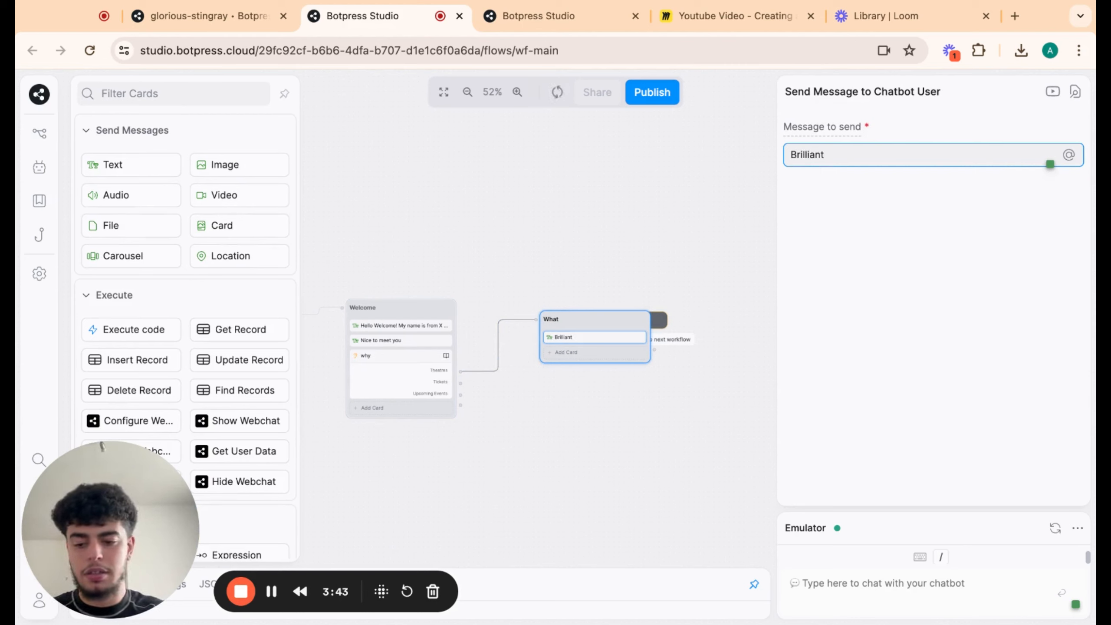
text(! Our th)
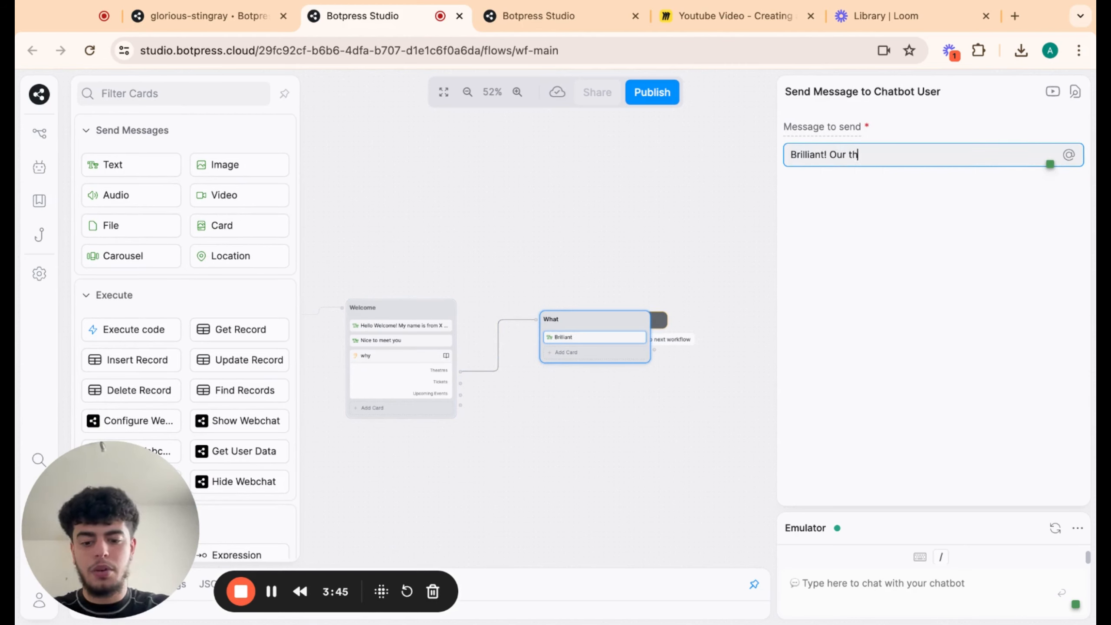
text(etres a)
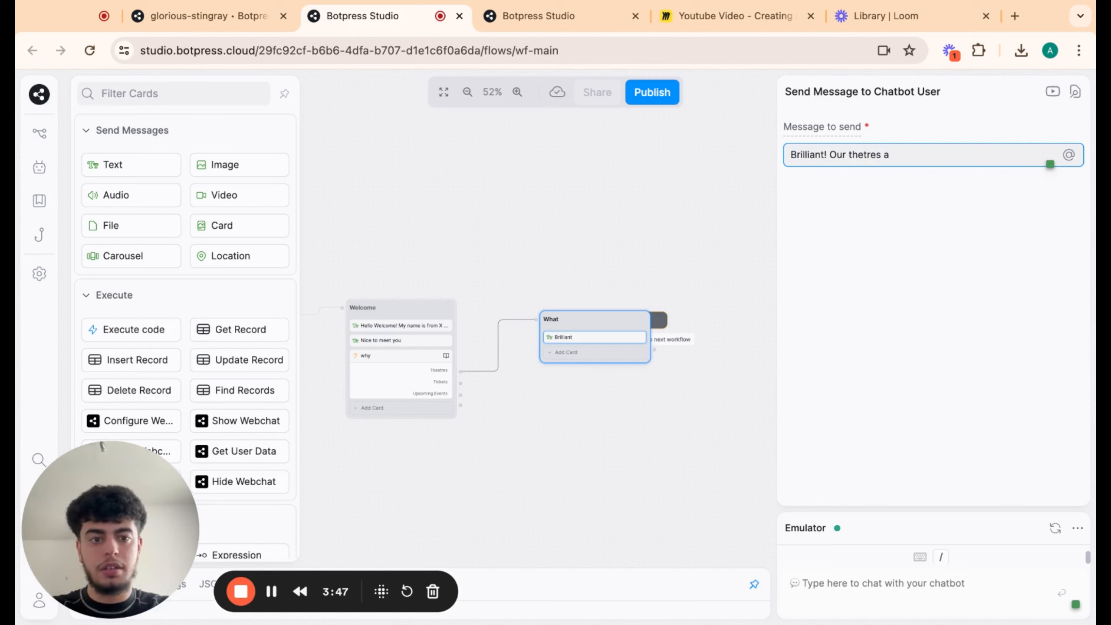
click(867, 158)
key(BackSpace)
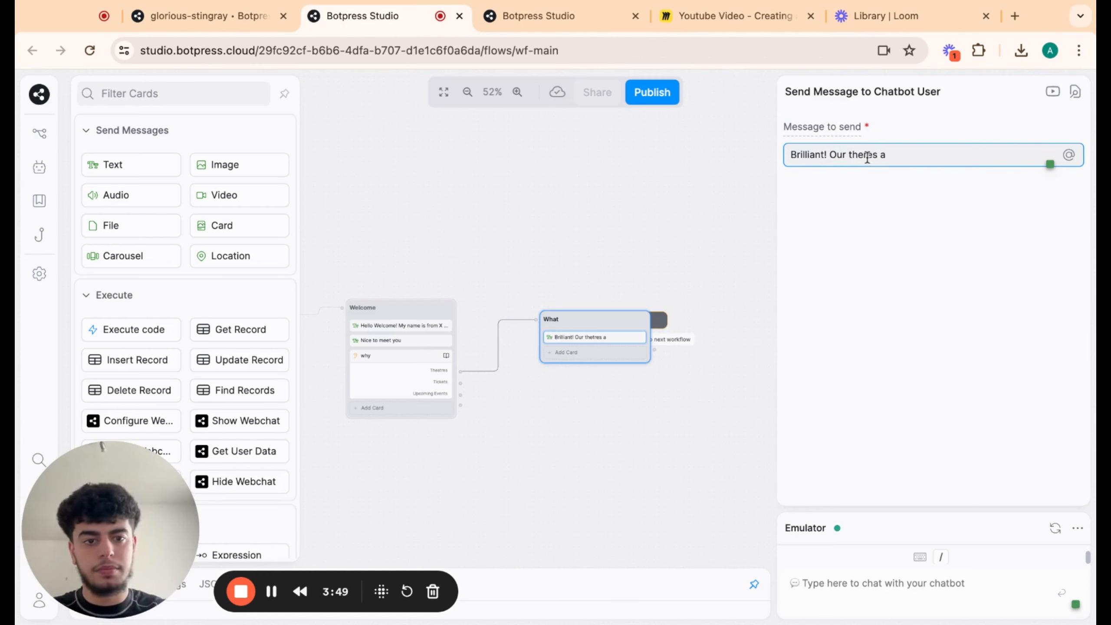
text(at)
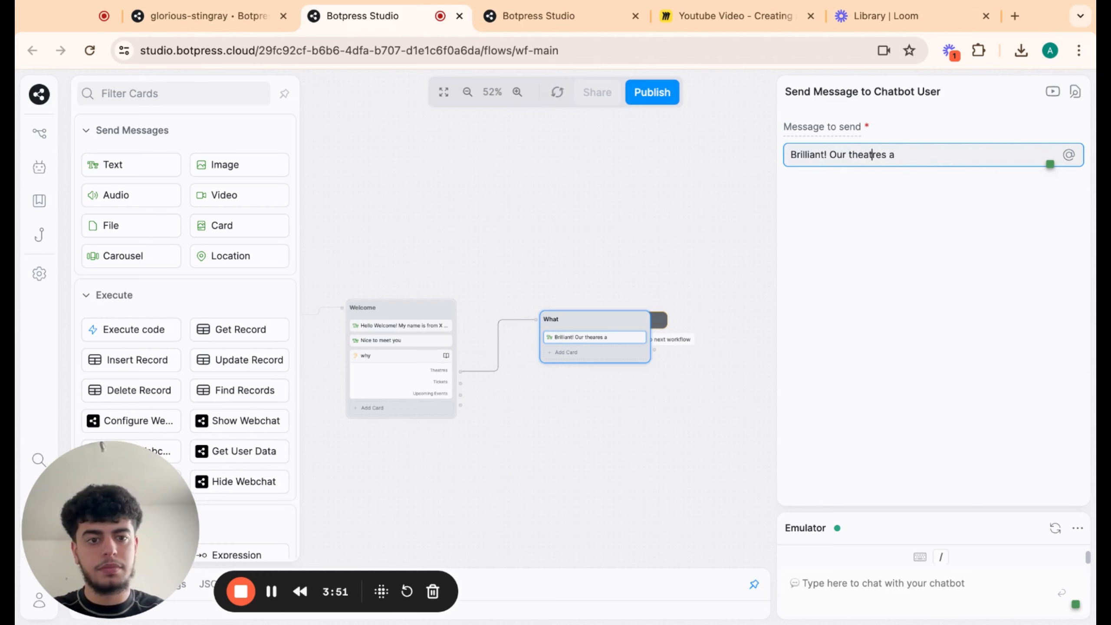
click(922, 152)
text(re kno)
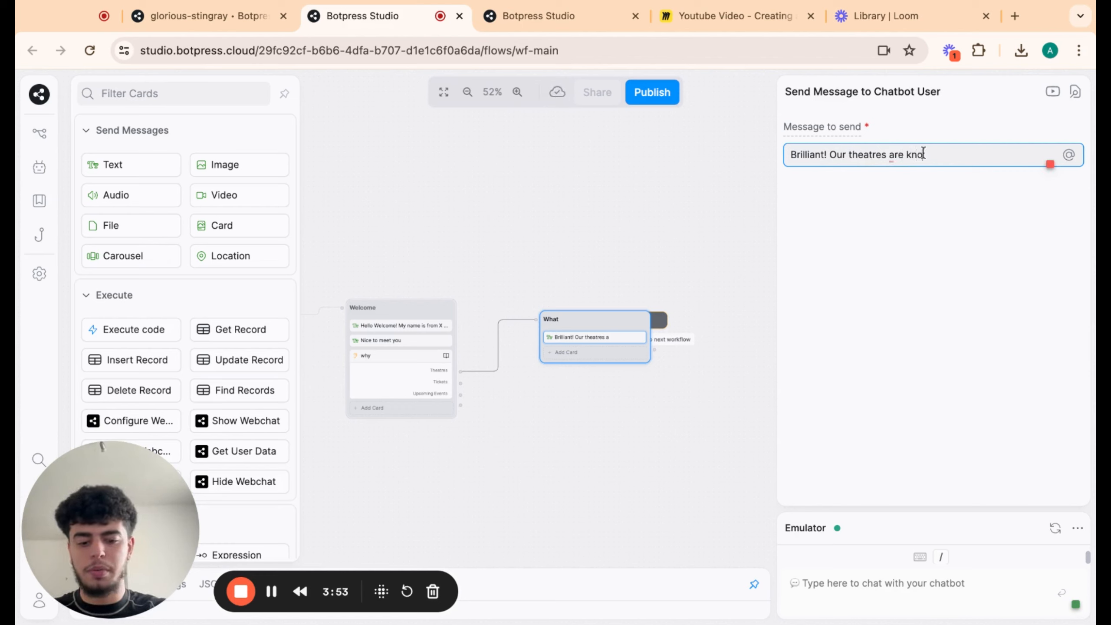
text(wn globab)
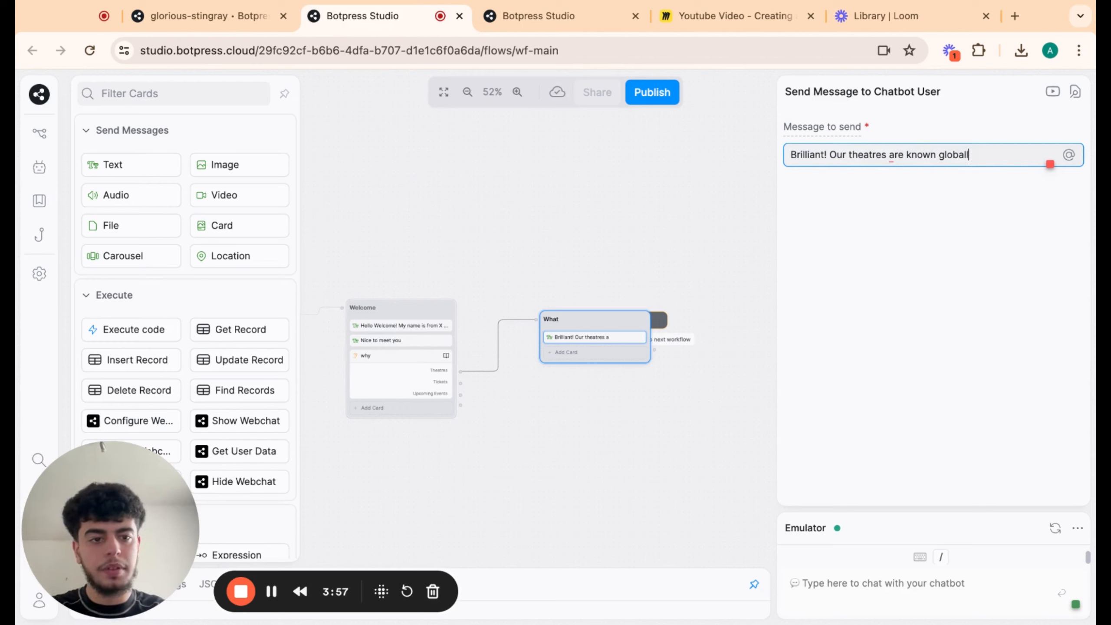
text(y)
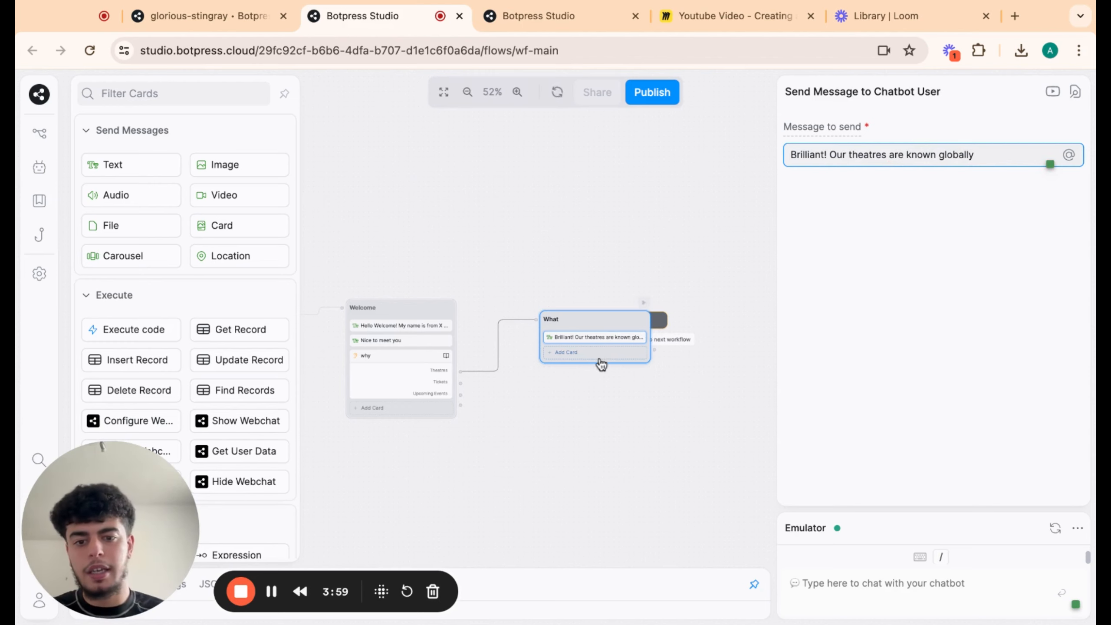
- Add a Single Choice capture card below the text message in the What node
click(601, 363)
scroll(252, 443, down, 10)
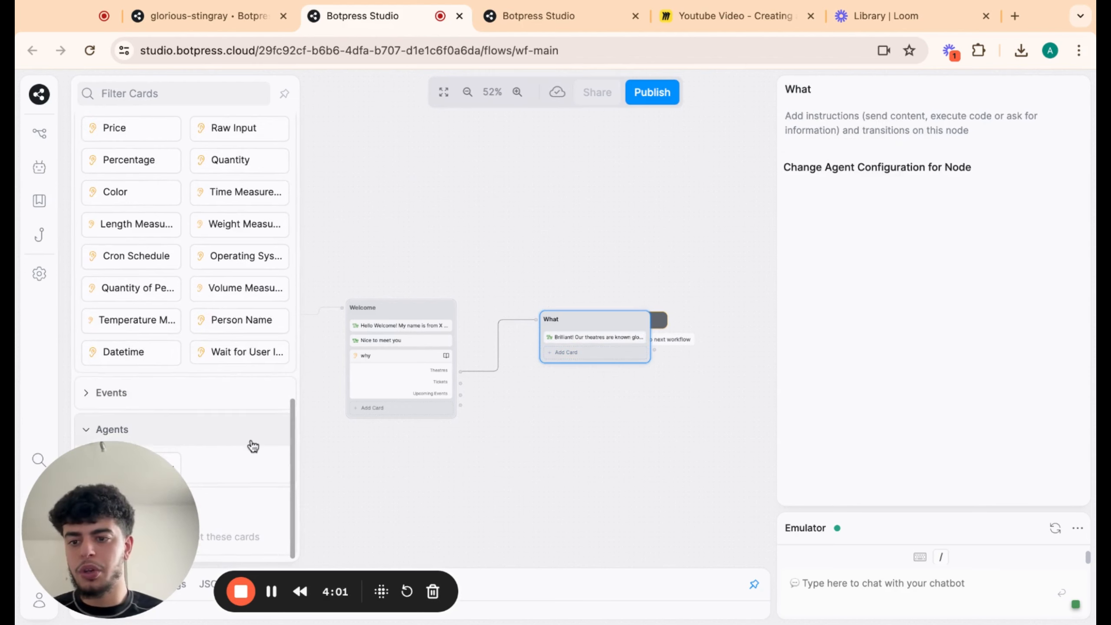
scroll(253, 444, up, 10)
drag(144, 214, 599, 353)
- Set the Single Choice card's question in the What node to "What interests you about our Theatres"
double_click(935, 238)
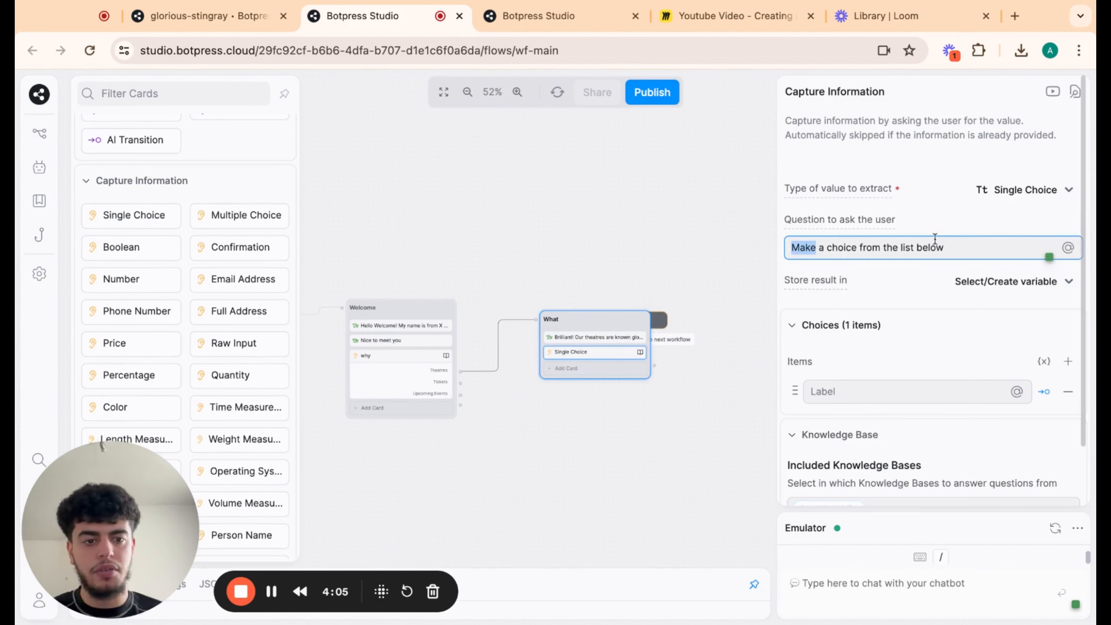
click(935, 239)
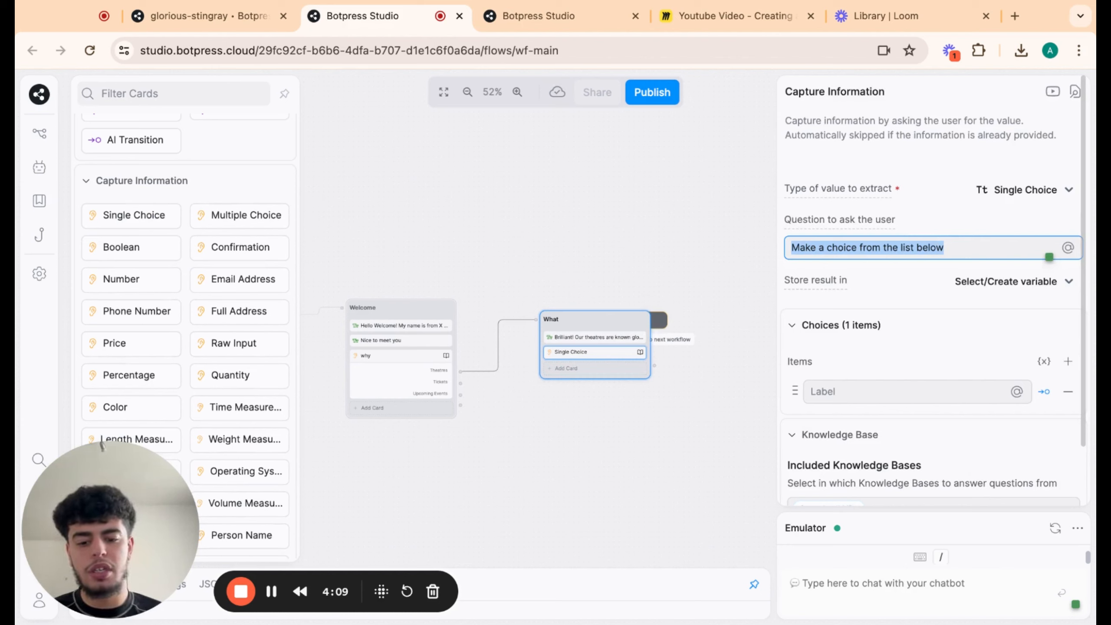
text(What )
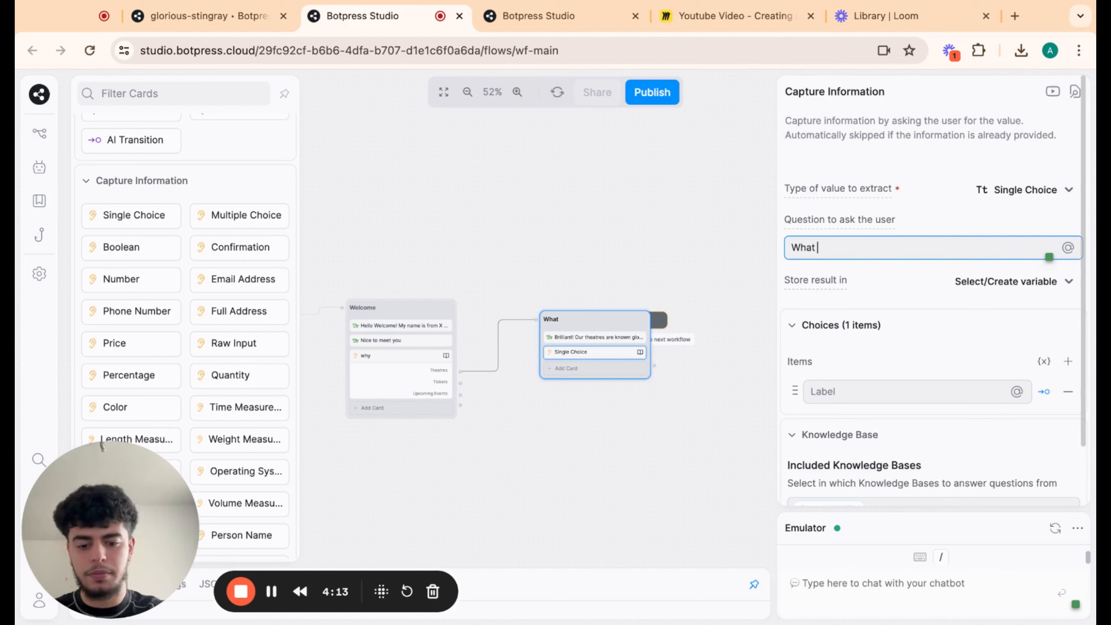
text(ointre)
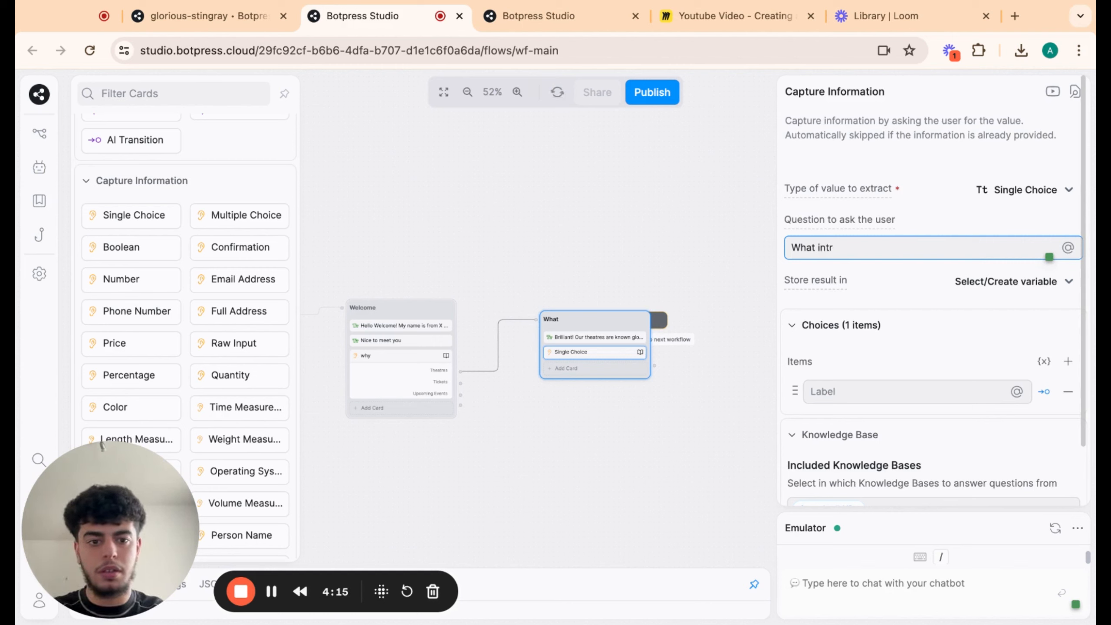
key(BackSpace)
text(erests you)
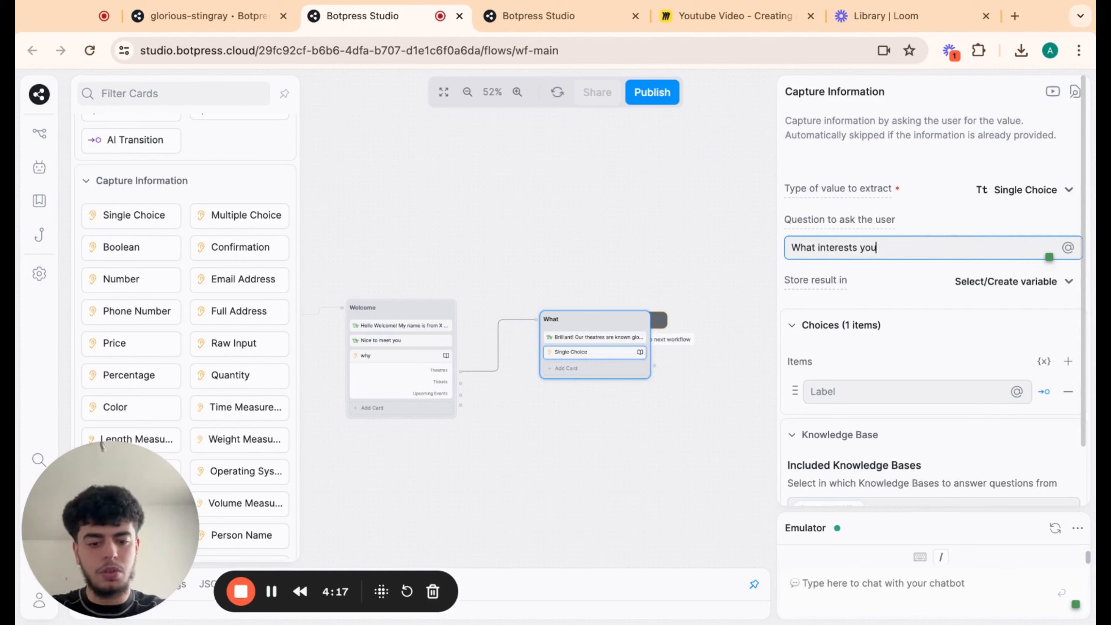
text( about o)
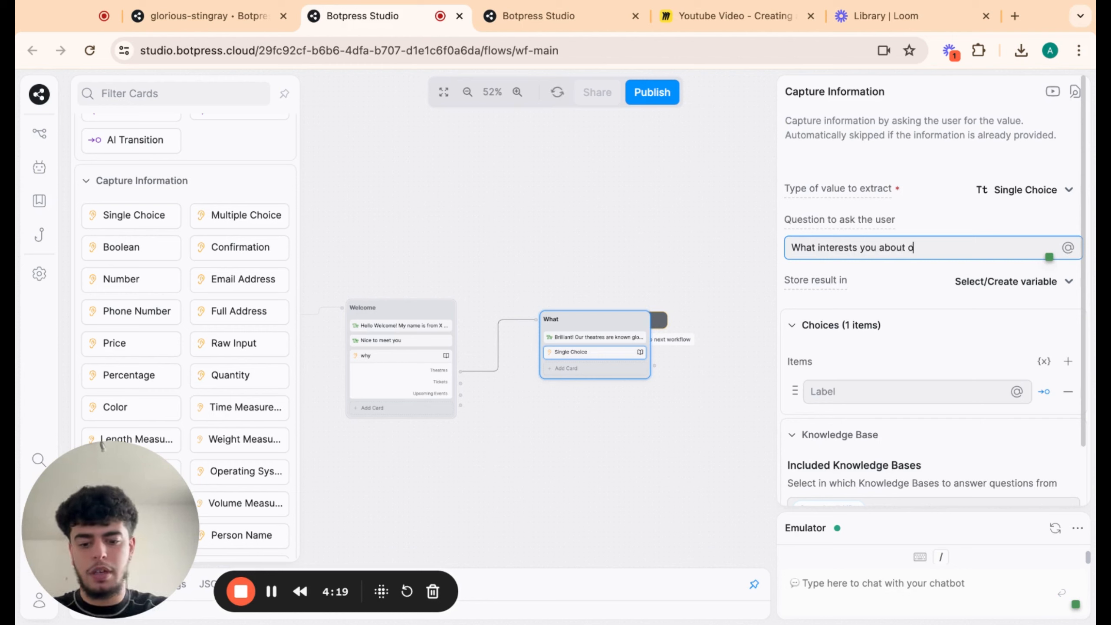
text(ur Th)
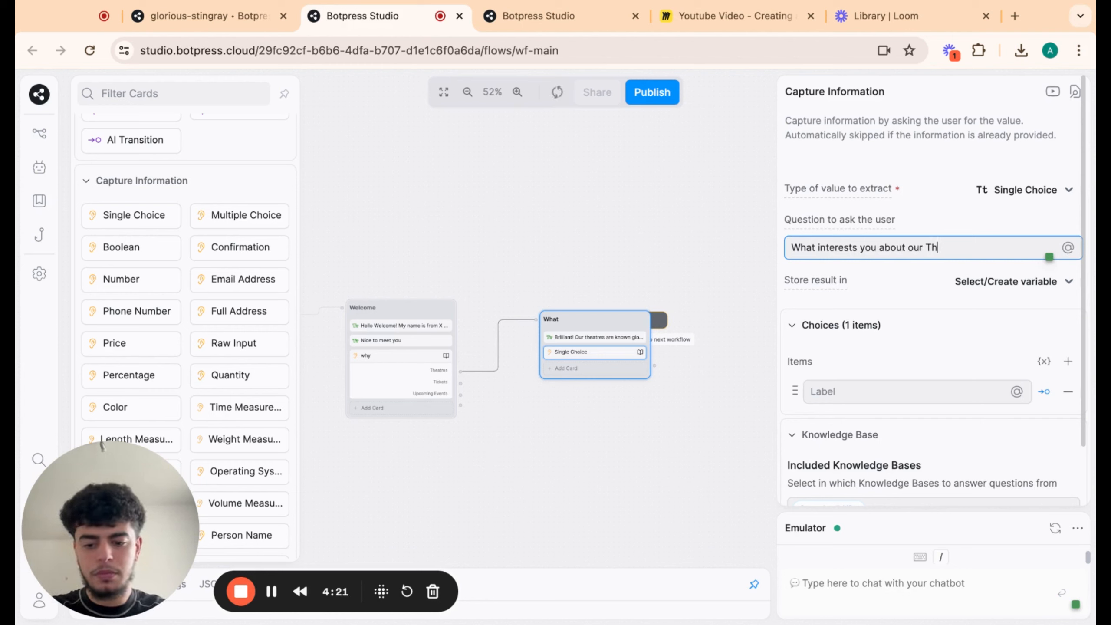
text(ear)
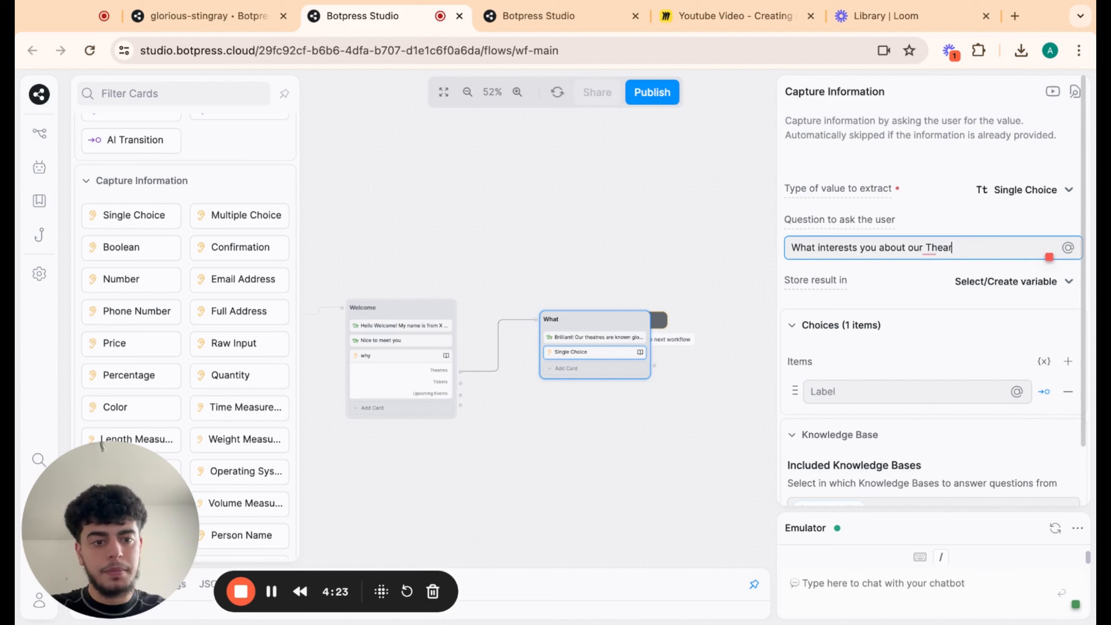
key(BackSpace)
text(tres)
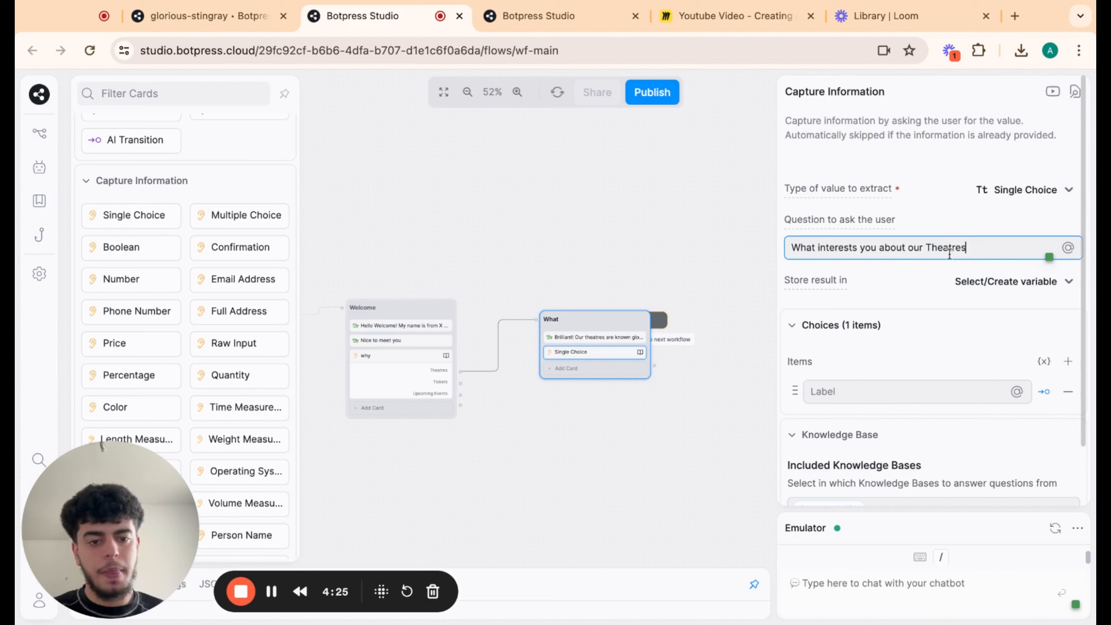
- Set up two choice items in the What node's Single Choice card, removing any extra blank item
click(1067, 362)
scroll(1061, 370, down, 2)
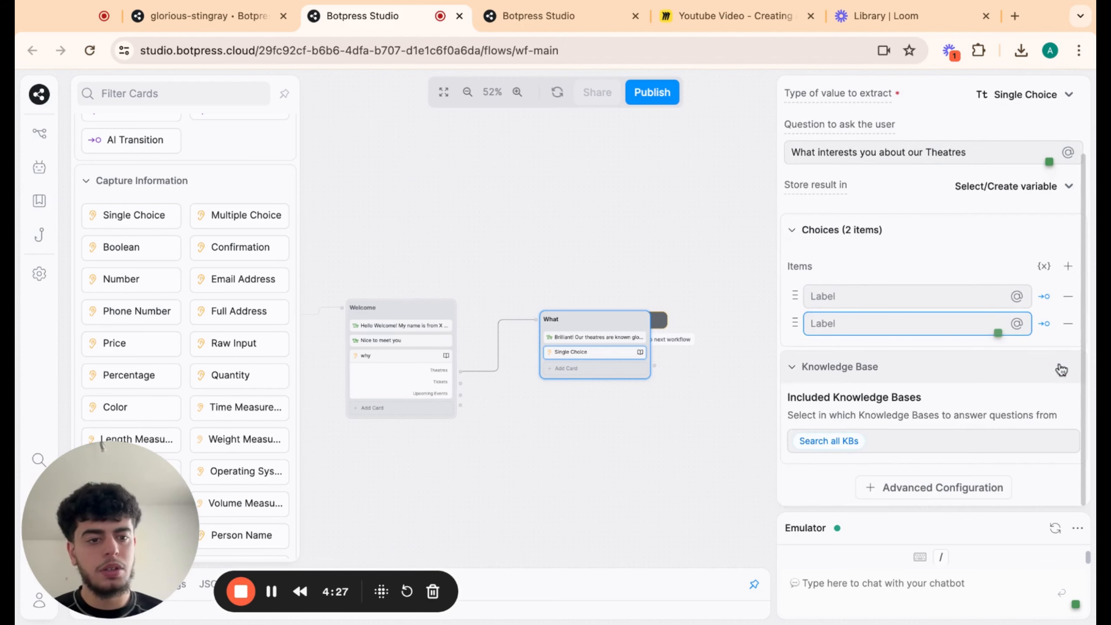
click(1067, 265)
click(920, 290)
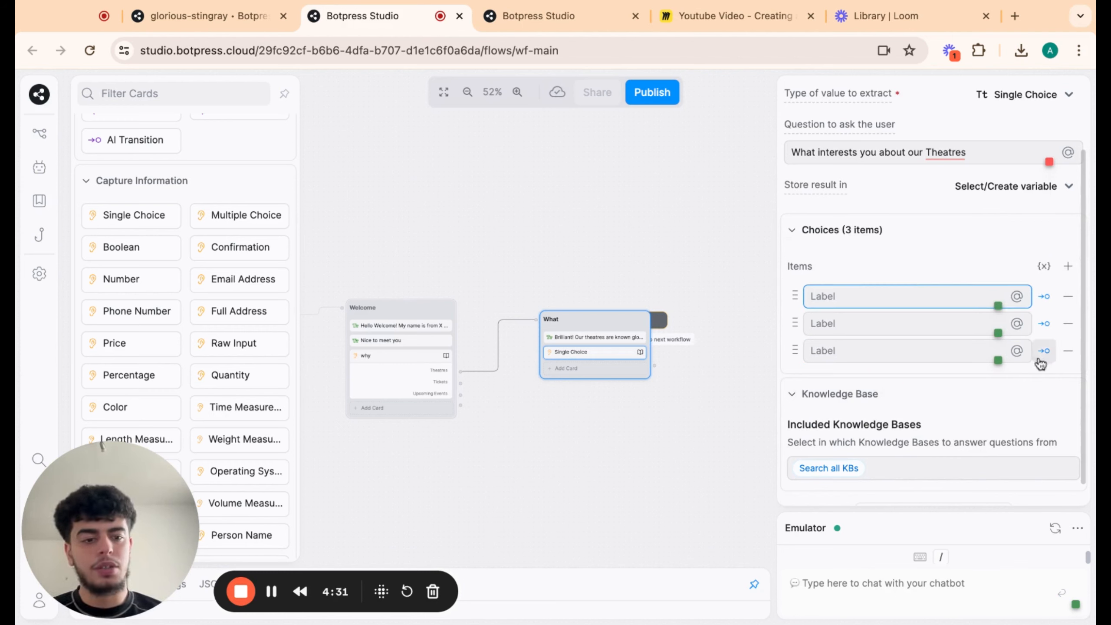
click(1067, 351)
- Label the first choice of the What node's Single Choice card "Visit Our Theatres"
click(955, 301)
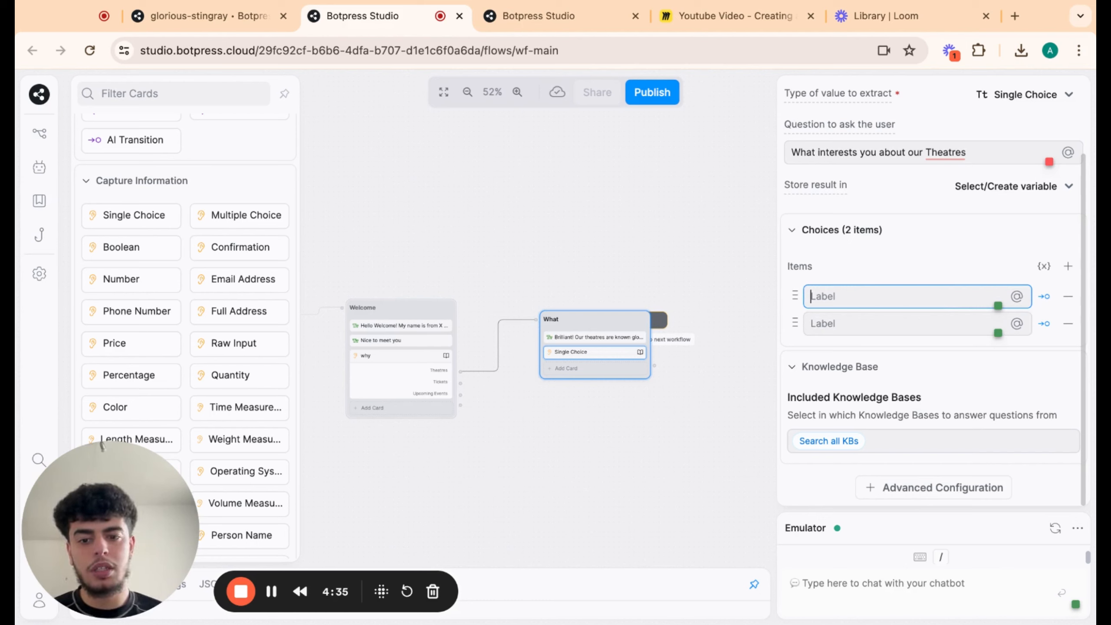
text(Q)
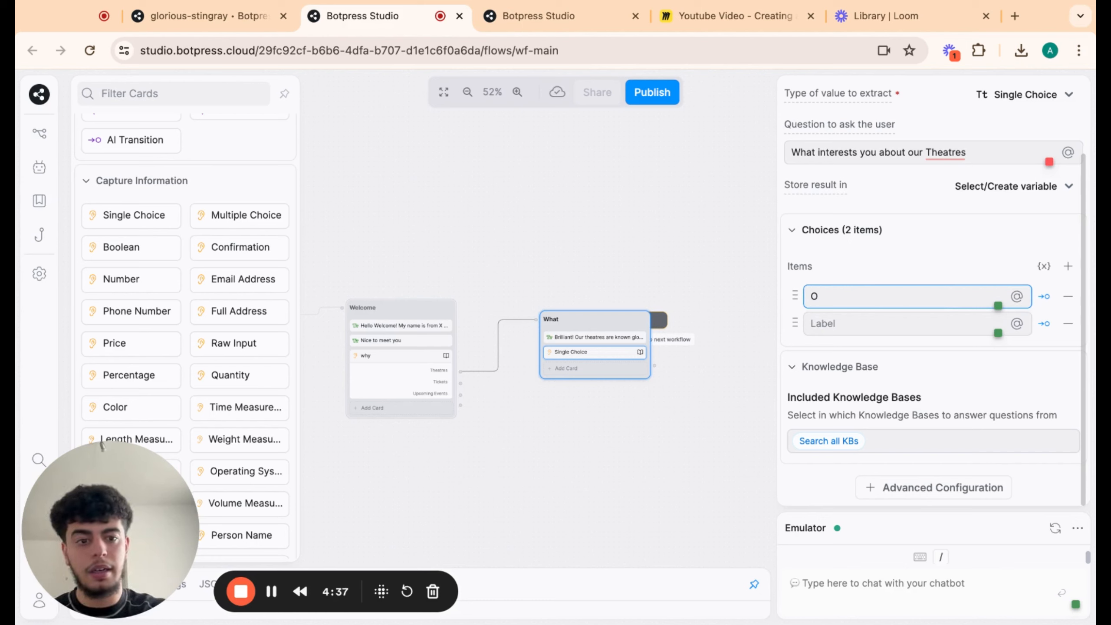
text(u)
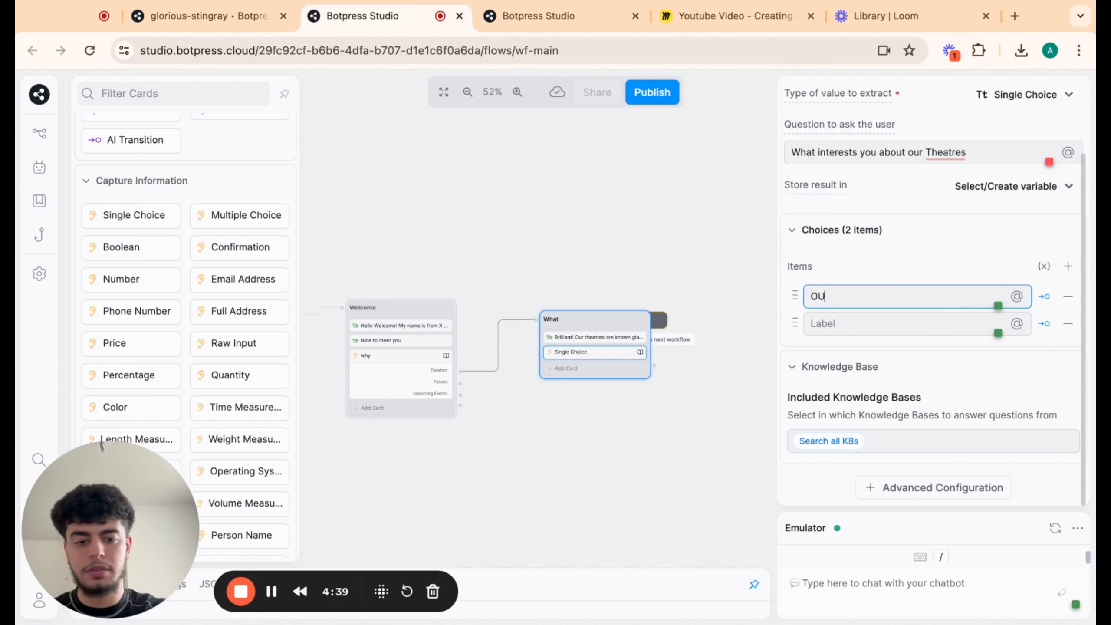
key(BackSpace)
text(ur )
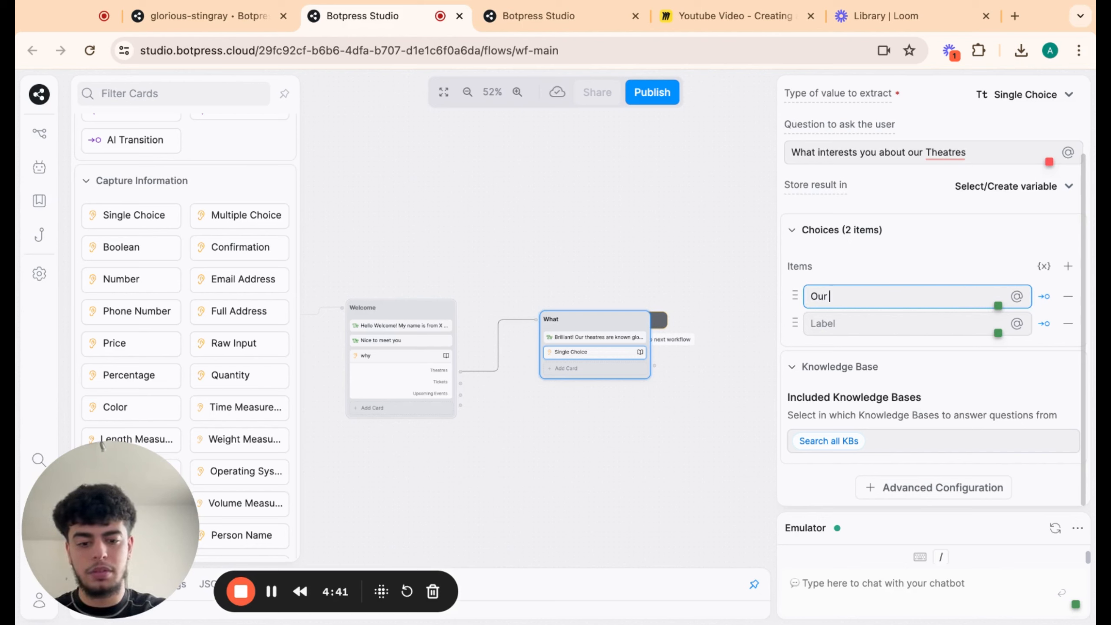
text(Thea)
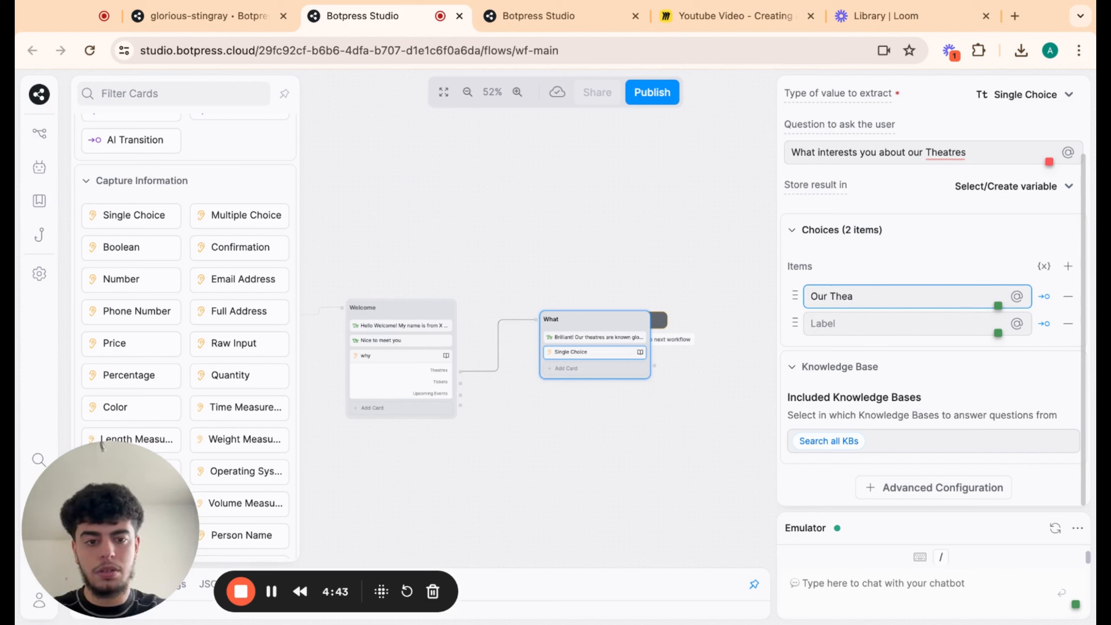
click(810, 297)
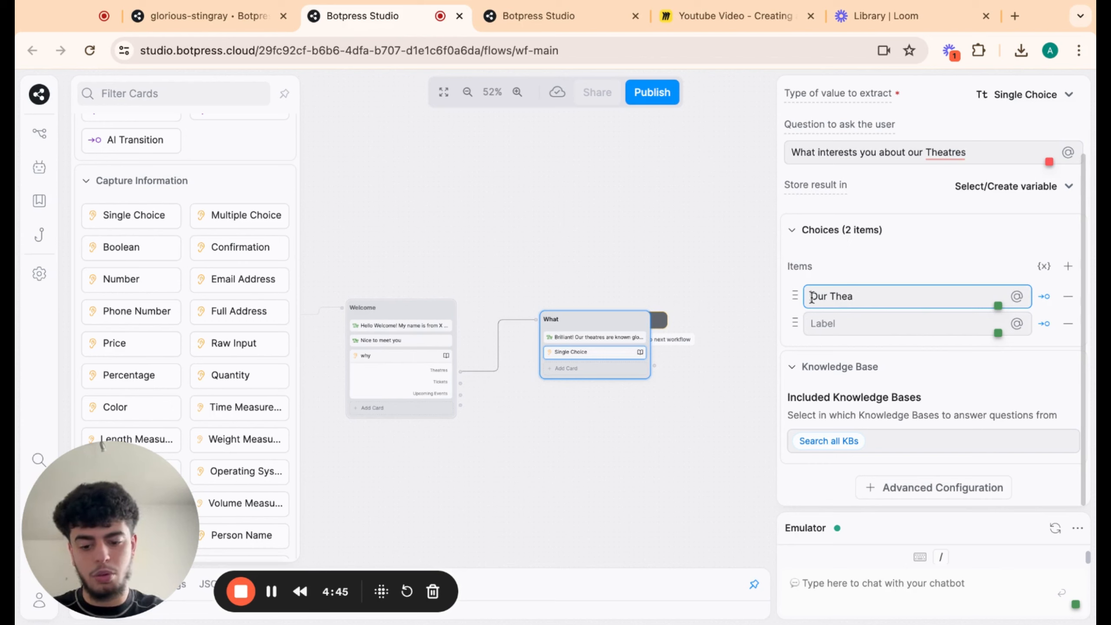
text(Vist)
key(BackSpace)
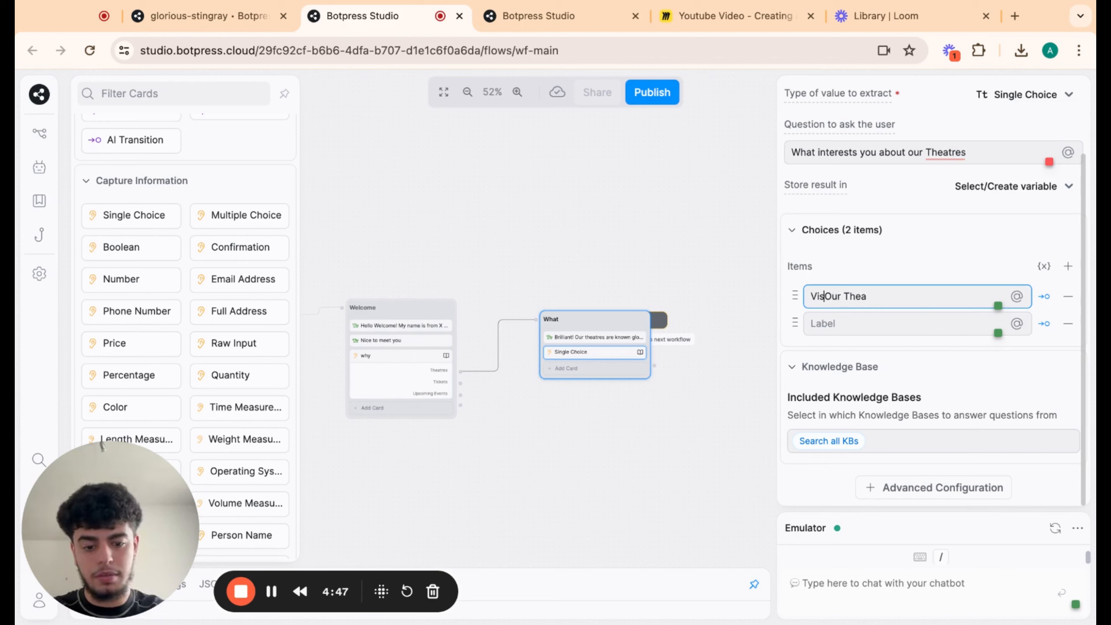
text(it )
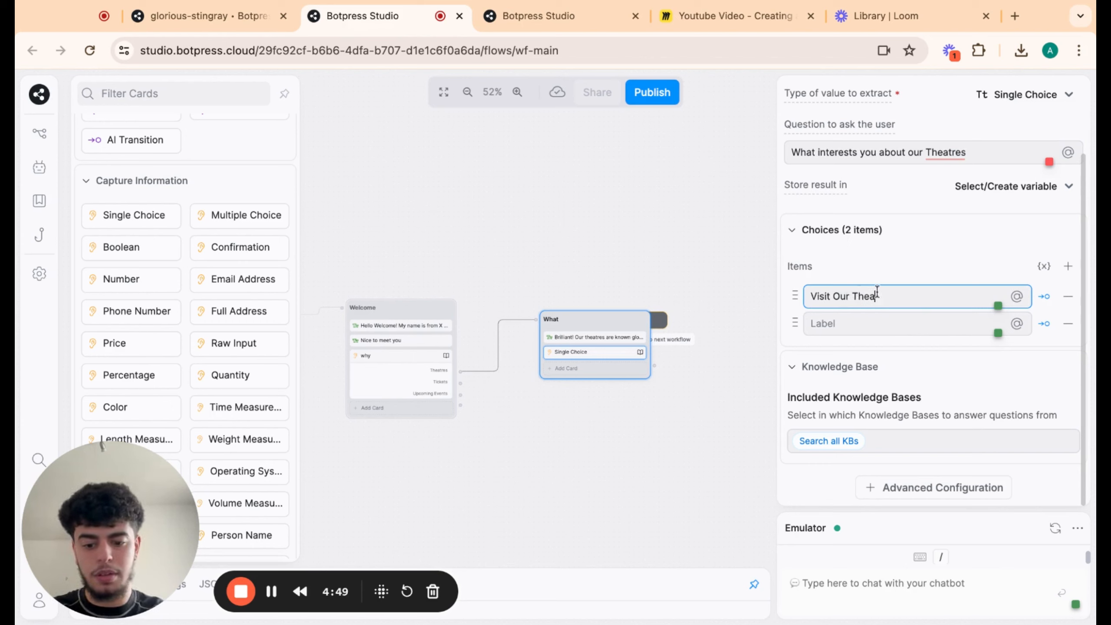
text(tres)
- Label the second choice "Hire our Theatres" and correct the first label's capitalization to "Visit our Theatres"
click(874, 328)
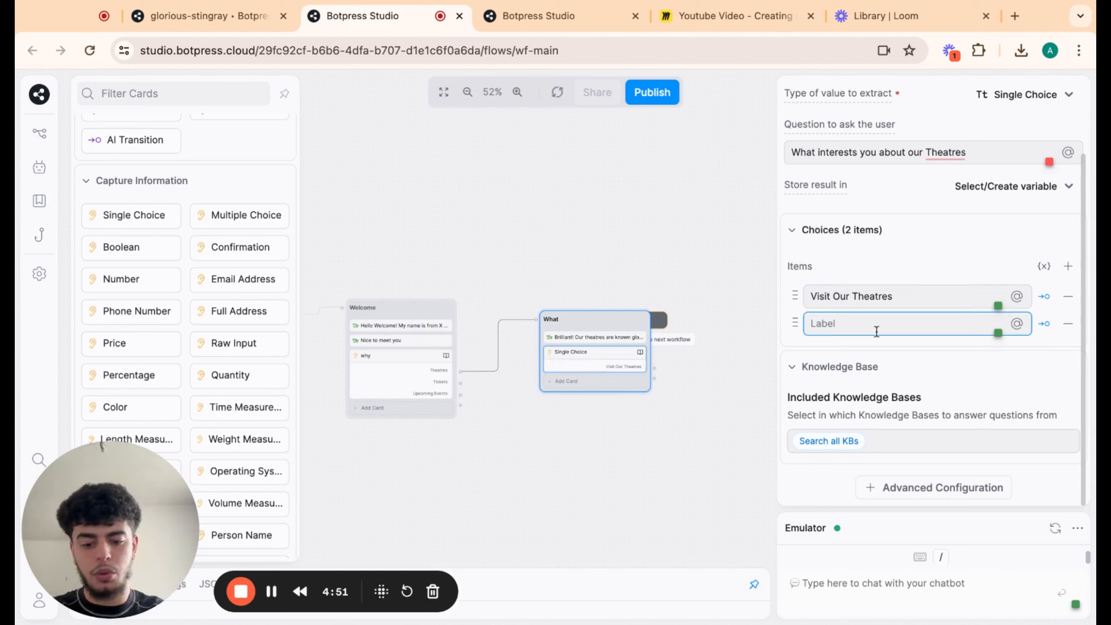
text(Hire our Theatres)
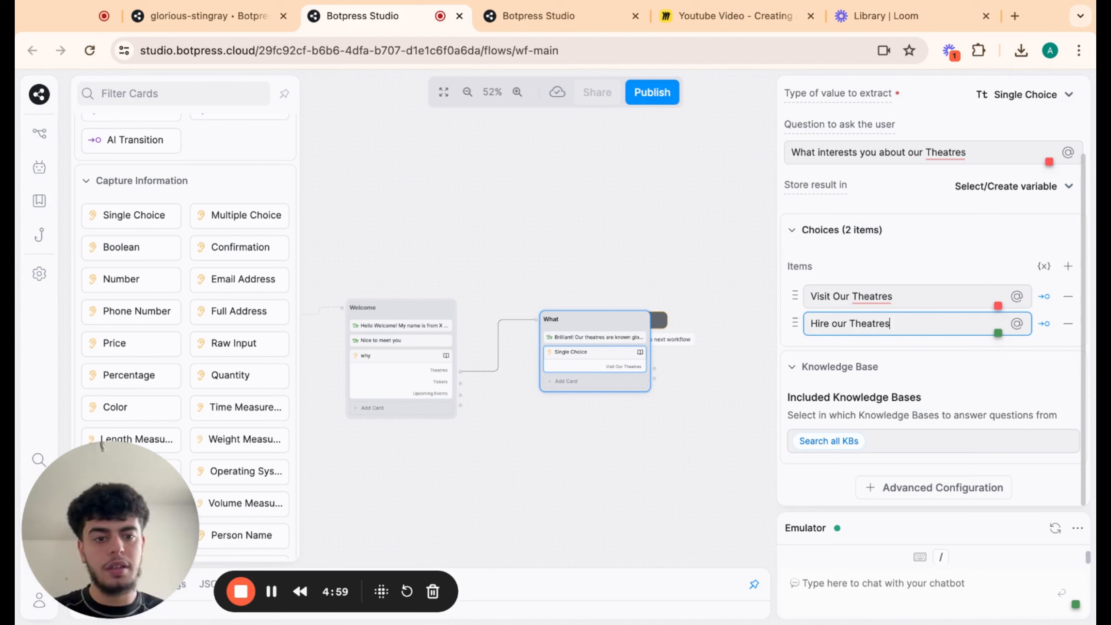
click(839, 296)
key(BackSpace)
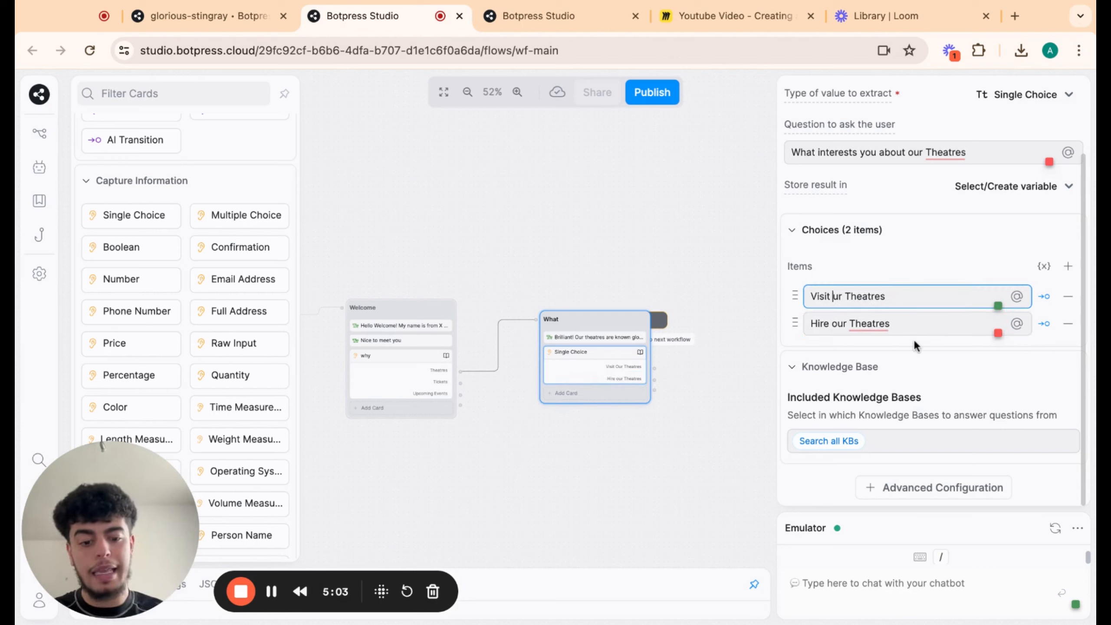
text(o)
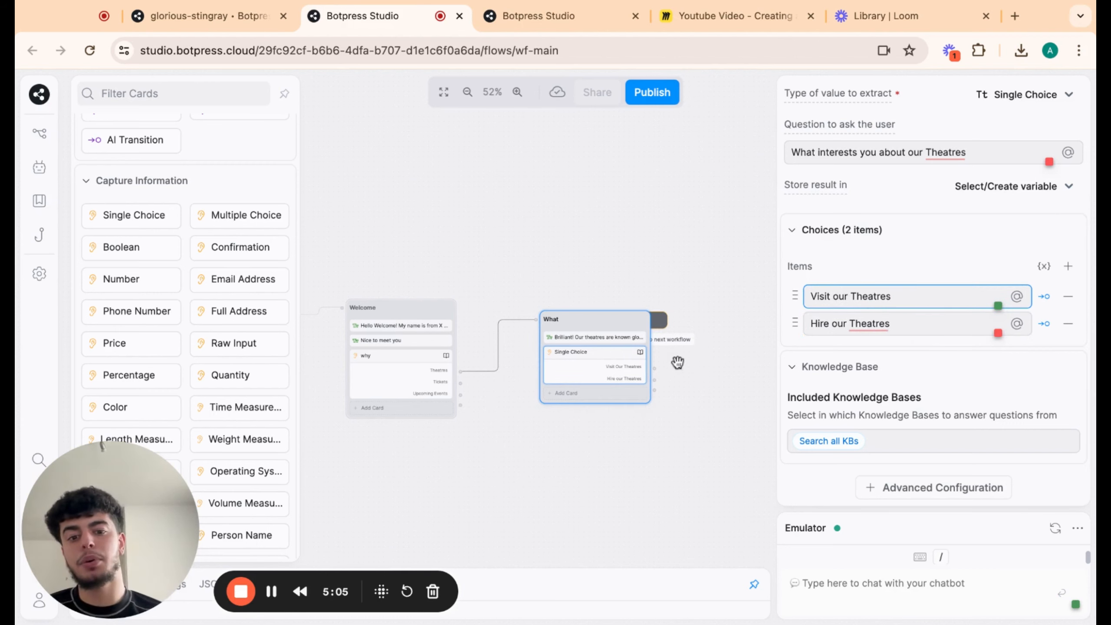
- Move the End node away from the What node to clear space beside its choice outputs
click(667, 322)
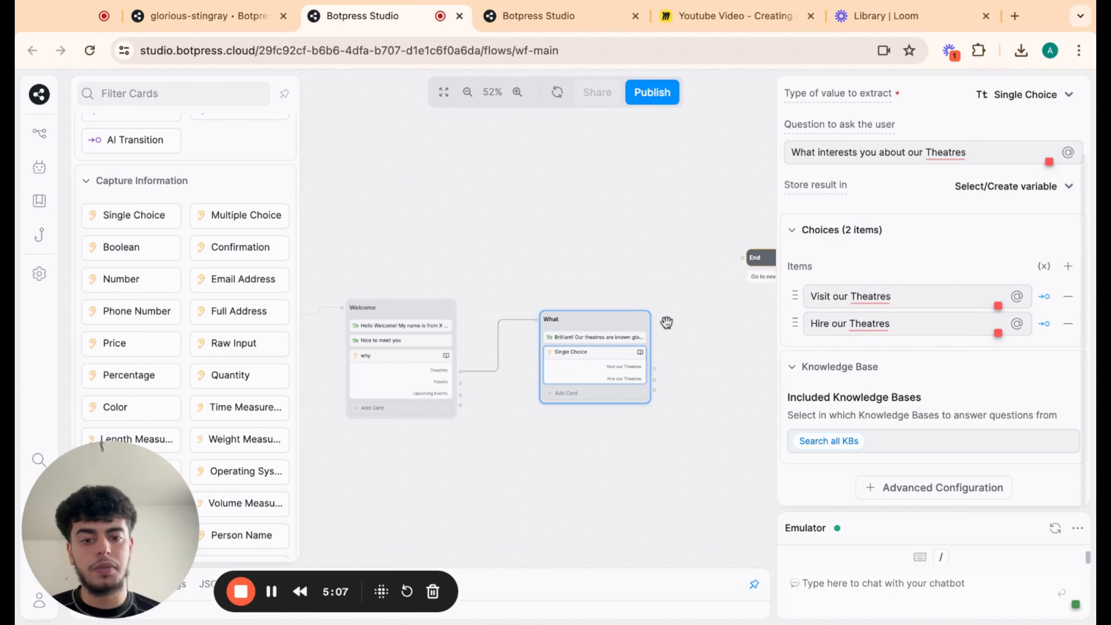
drag(637, 478, 502, 477)
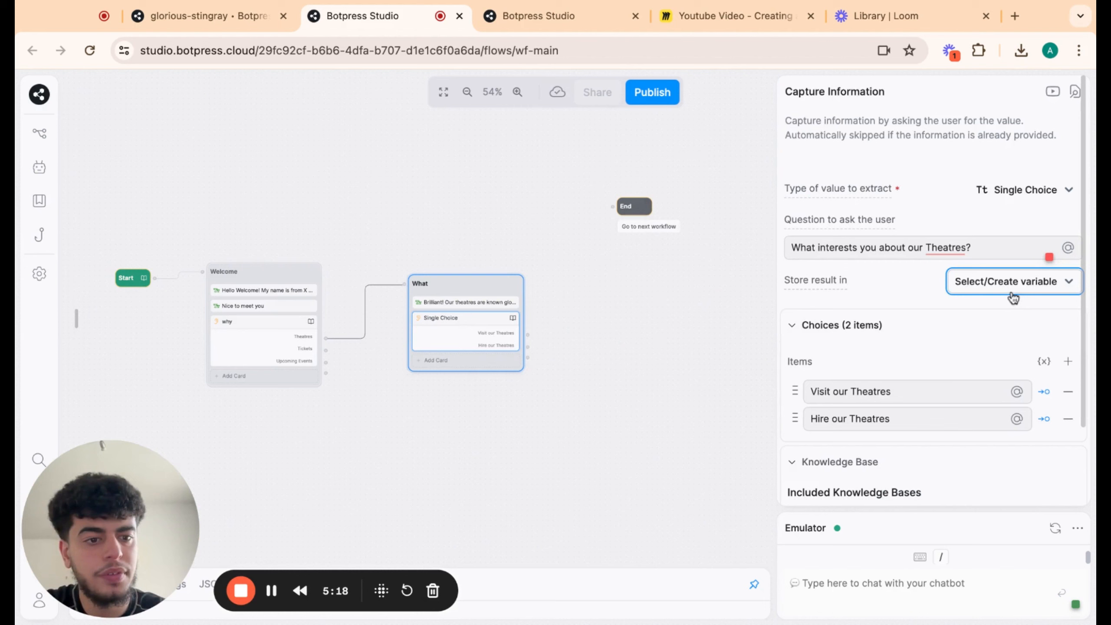
- Store the What node's Single Choice result in a new workflow variable named "what"
click(1012, 298)
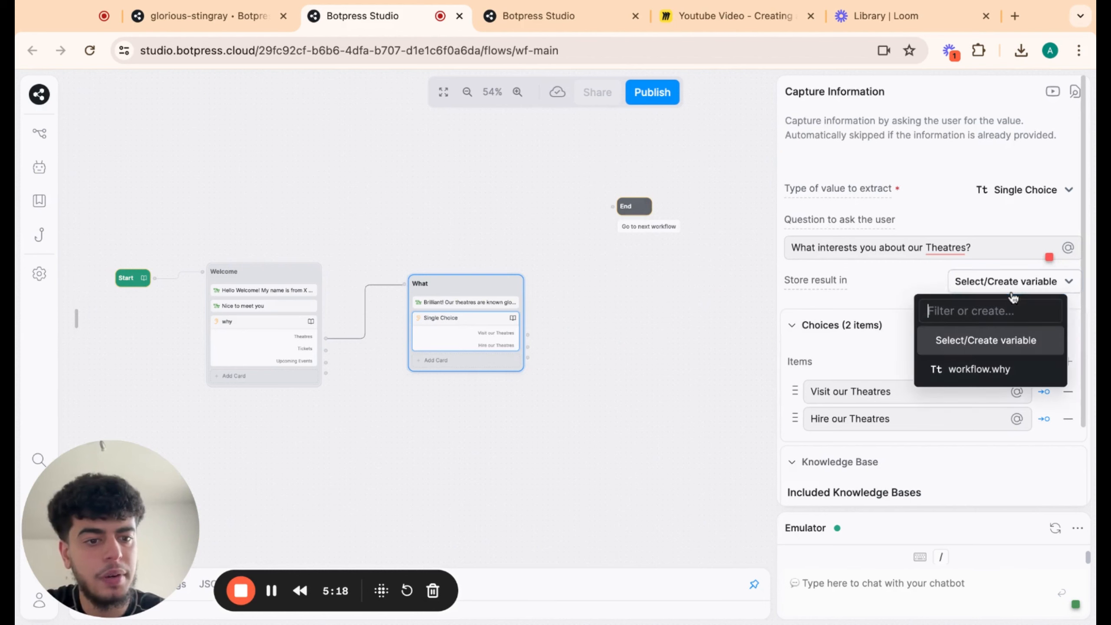
text(what)
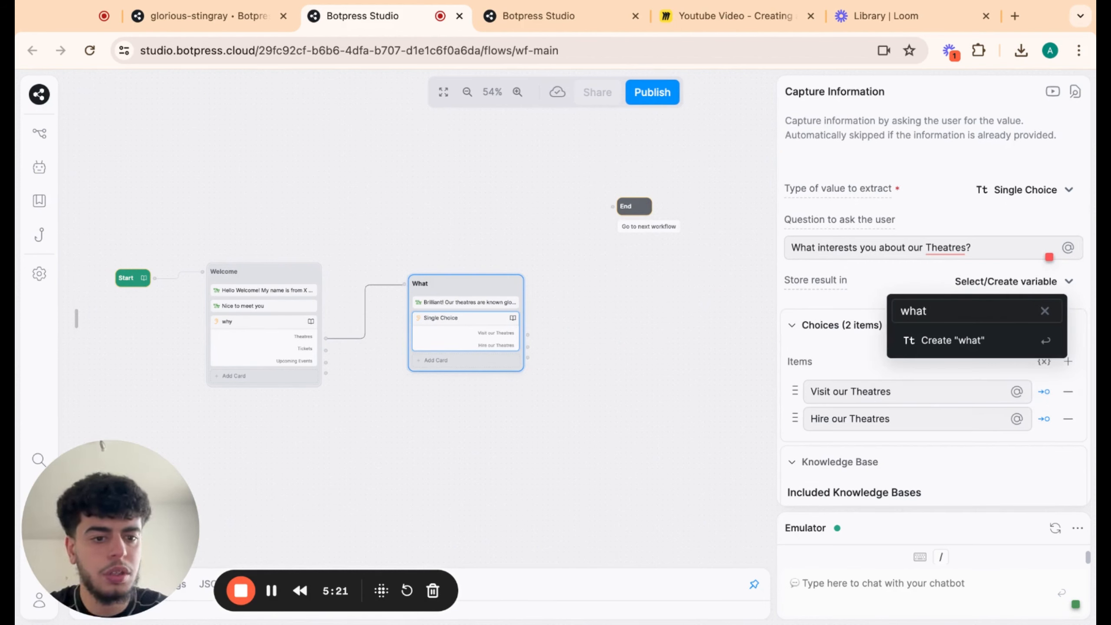
click(934, 340)
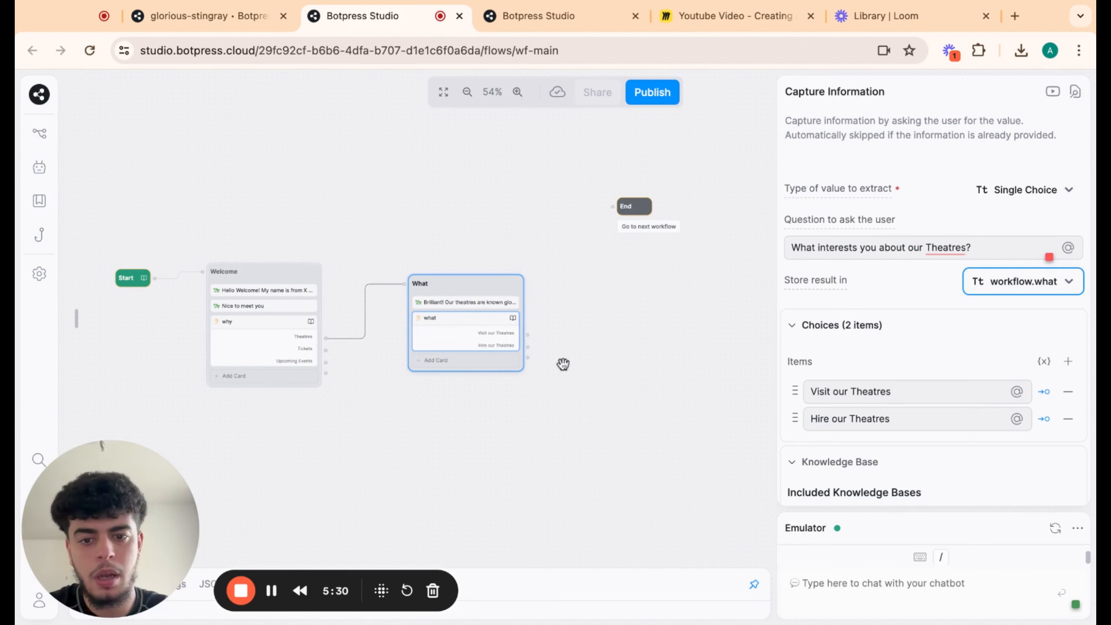
- Connect the What node's "Visit our Theatres" choice to a new standard node
scroll(568, 356, up, 2)
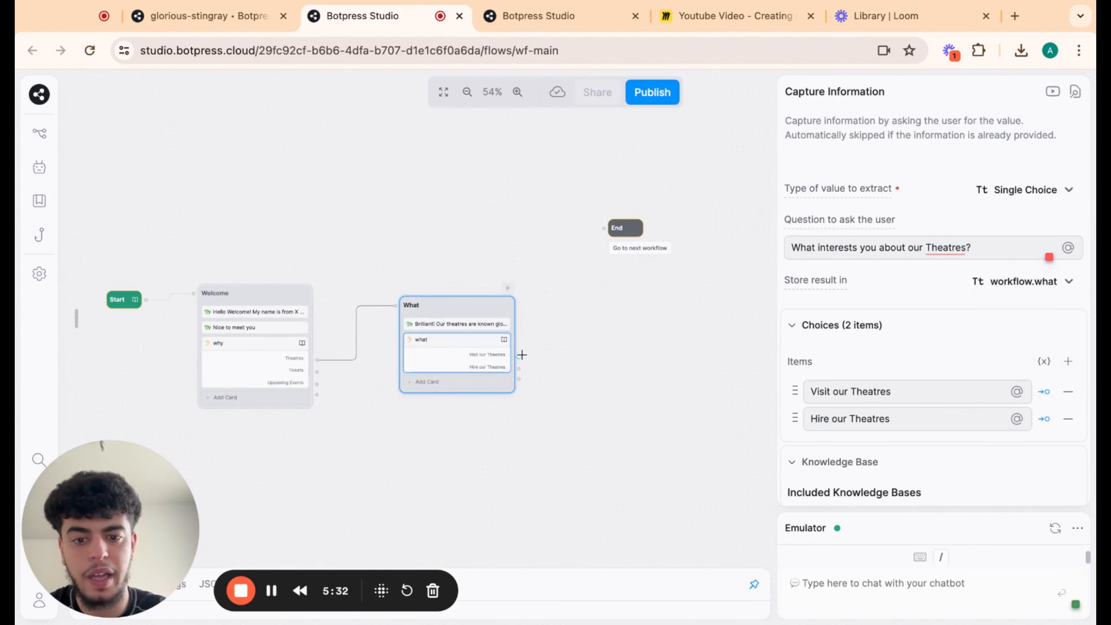
drag(519, 354, 604, 292)
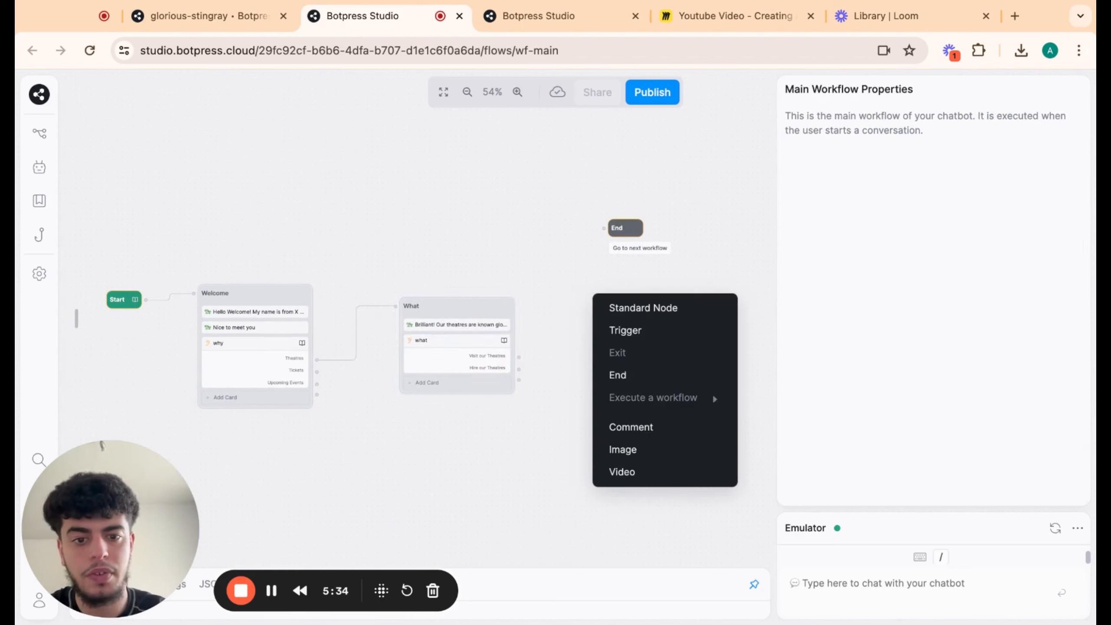
click(643, 314)
- Rename the new standard node connected to the "Visit our Theatres" choice as "Which"
click(647, 293)
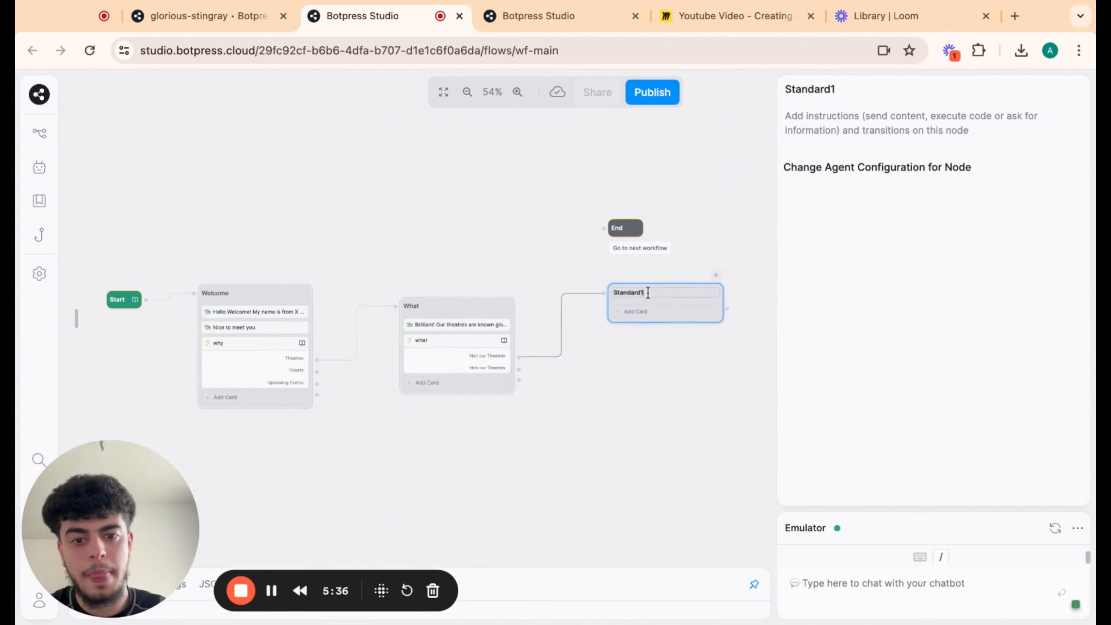
double_click(647, 293)
text(Which)
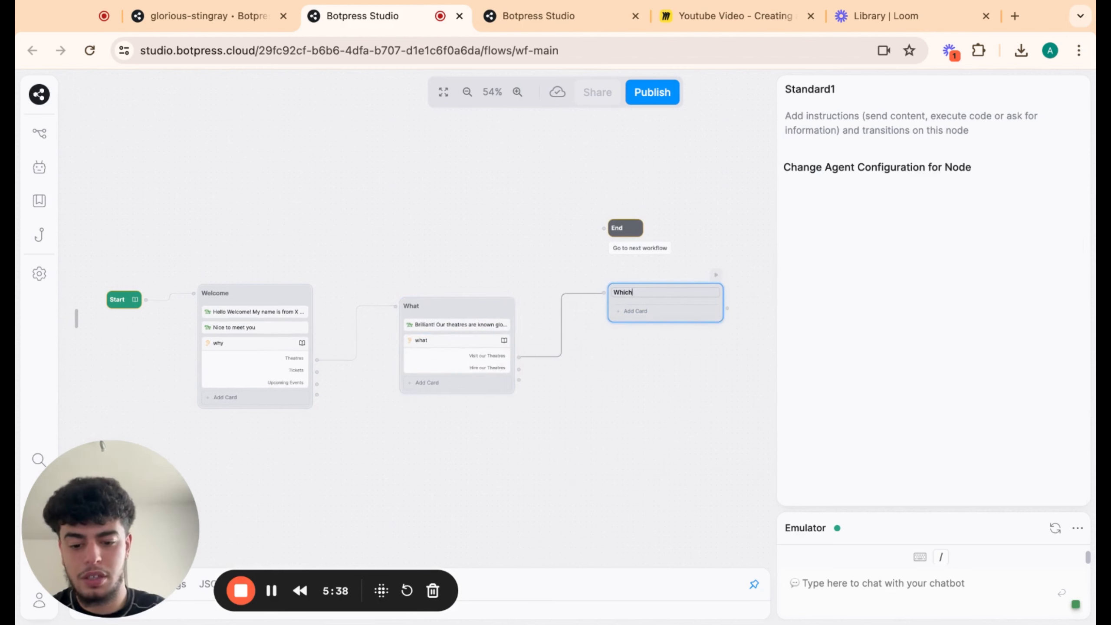
- Add a Single Choice capture card to the Which node
click(647, 312)
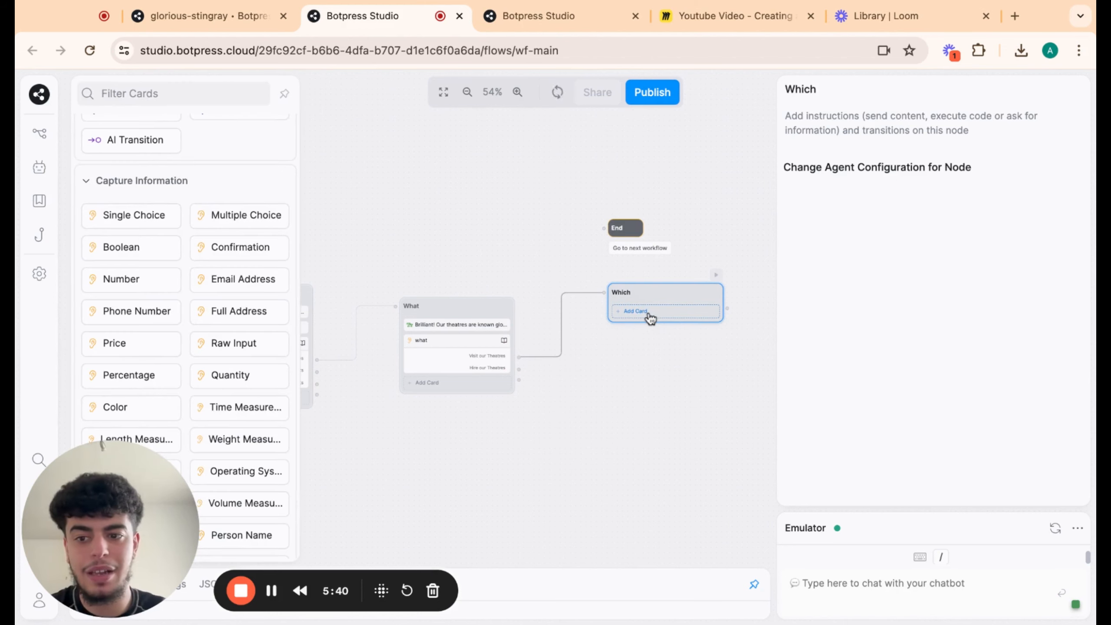
scroll(242, 258, up, 10)
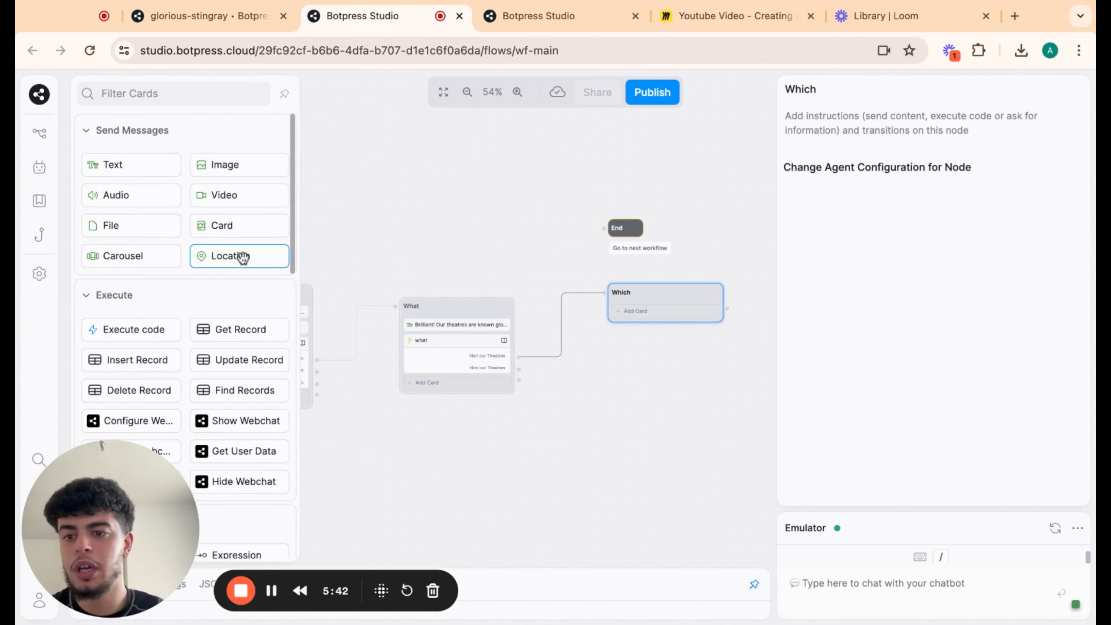
scroll(231, 250, down, 4)
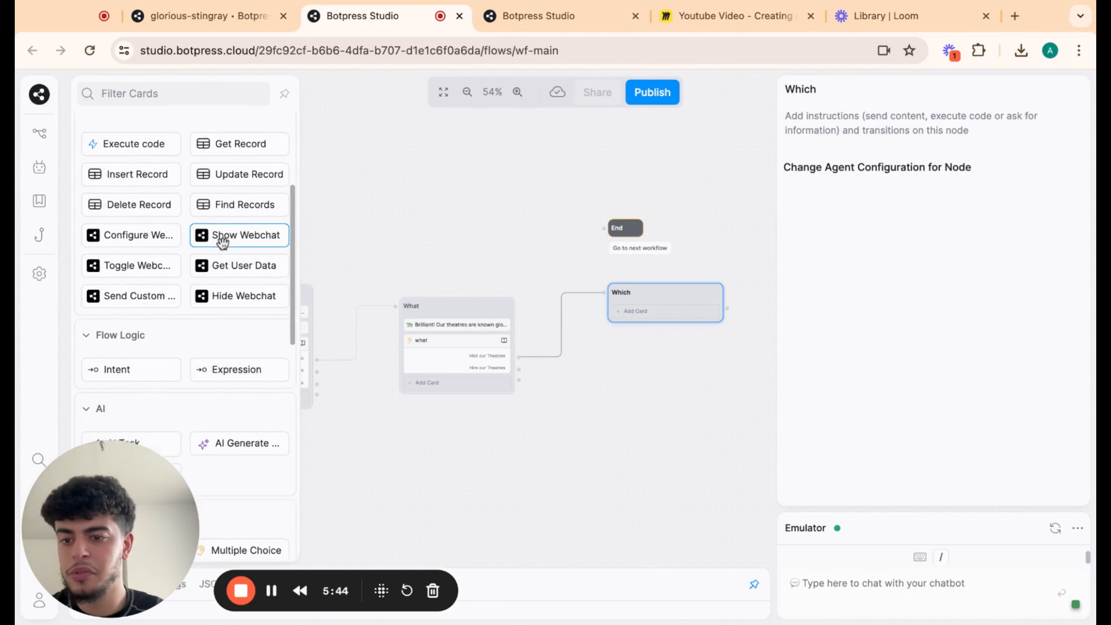
scroll(223, 242, down, 3)
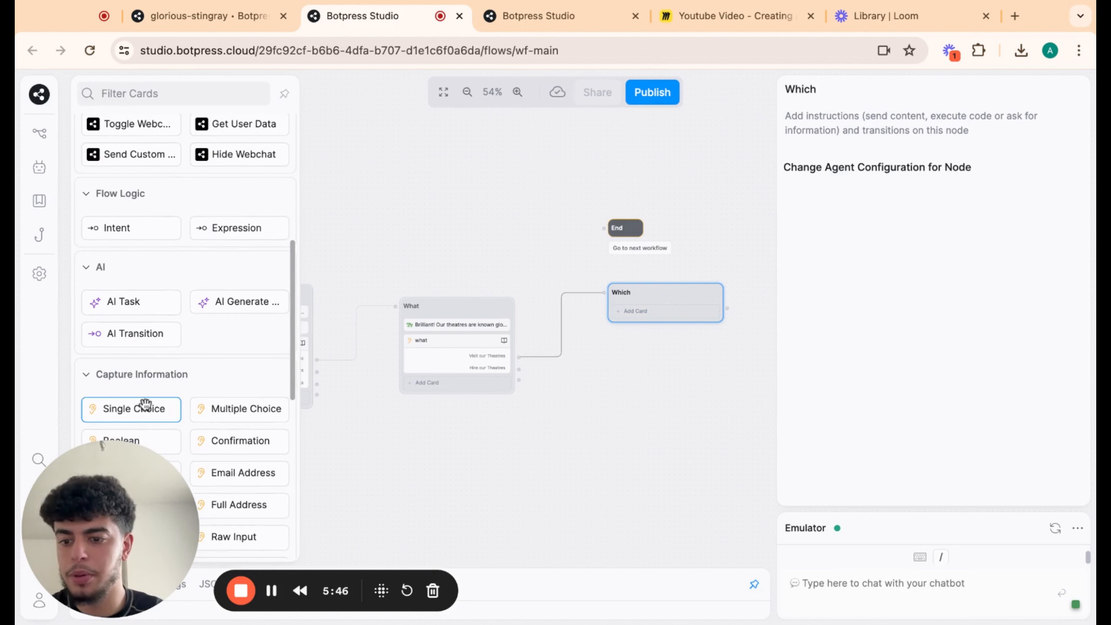
drag(144, 405, 684, 318)
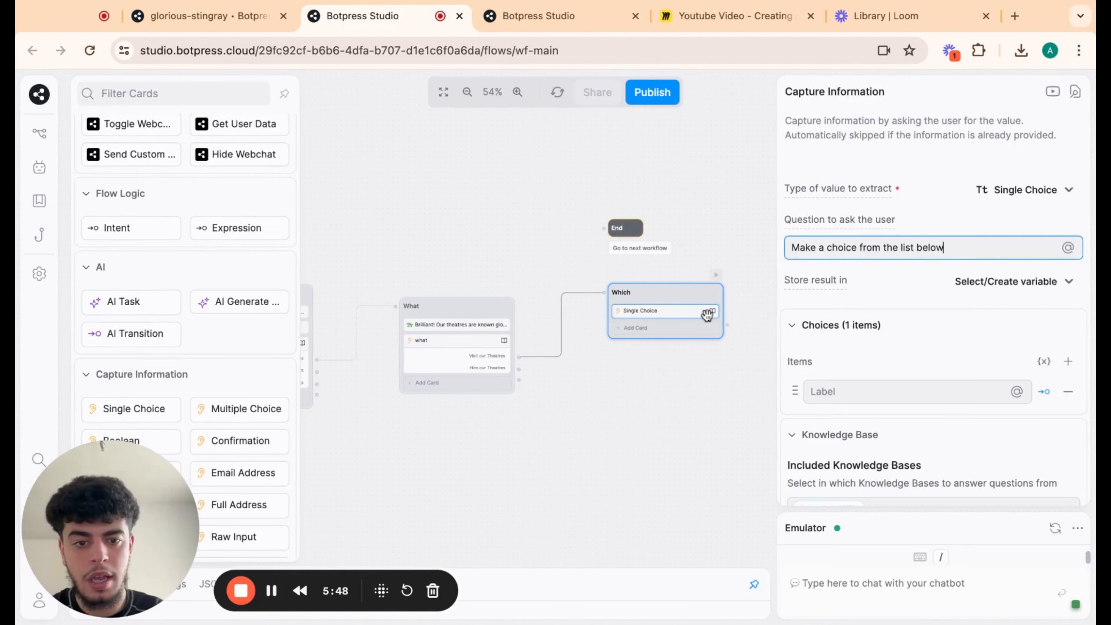
- Set the Which node's Single Choice question to "Which theatre are you here for?"
triple_click(945, 246)
text(Which )
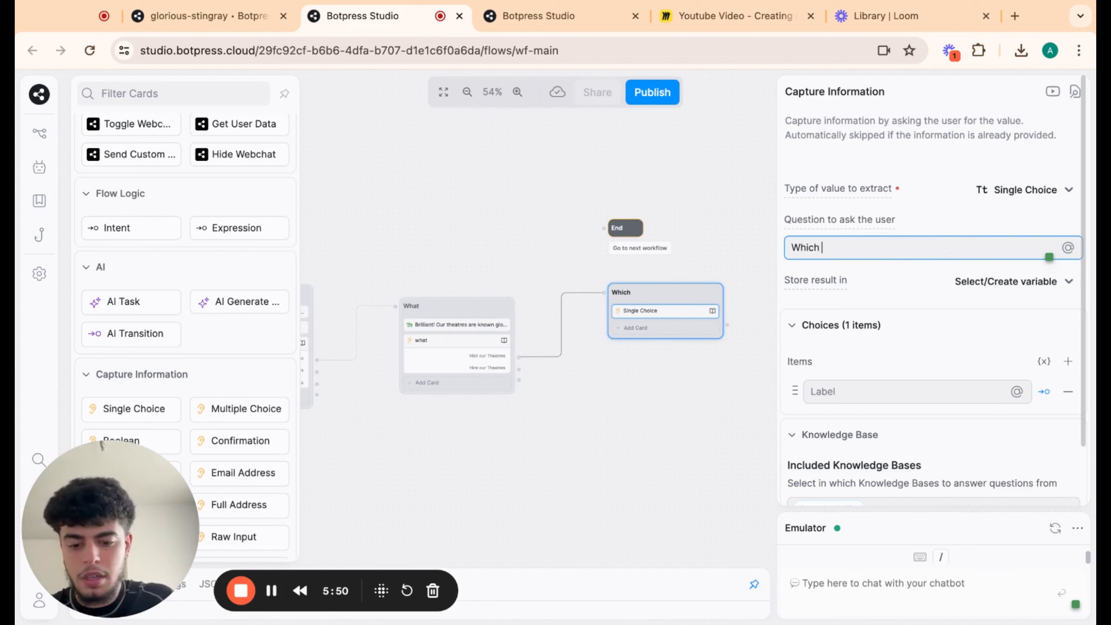
text(theatrew)
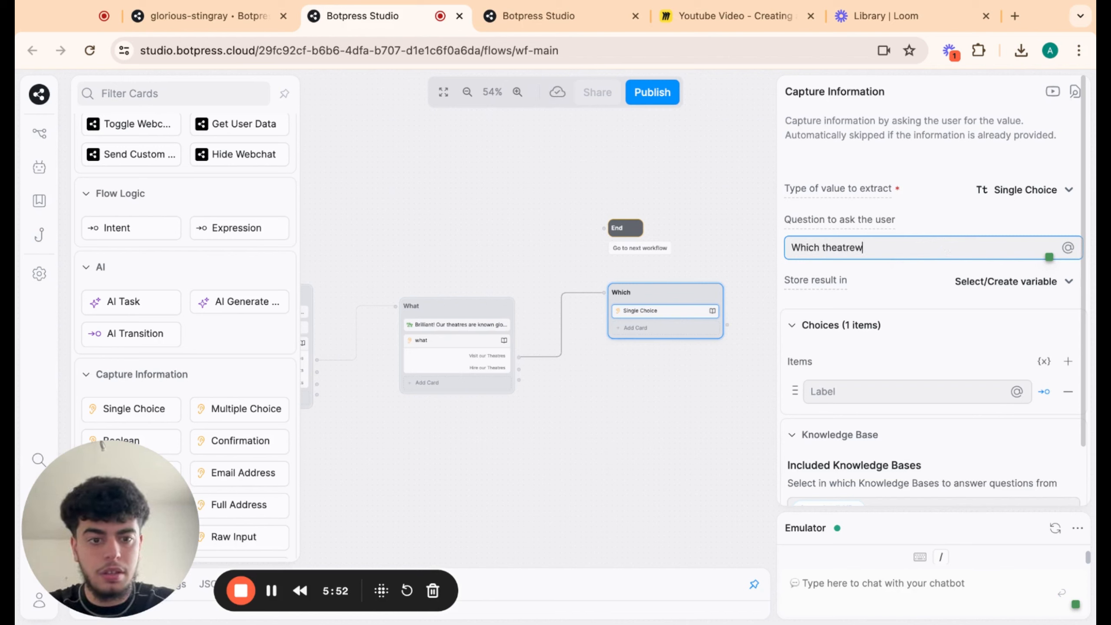
key(BackSpace)
text( are yo)
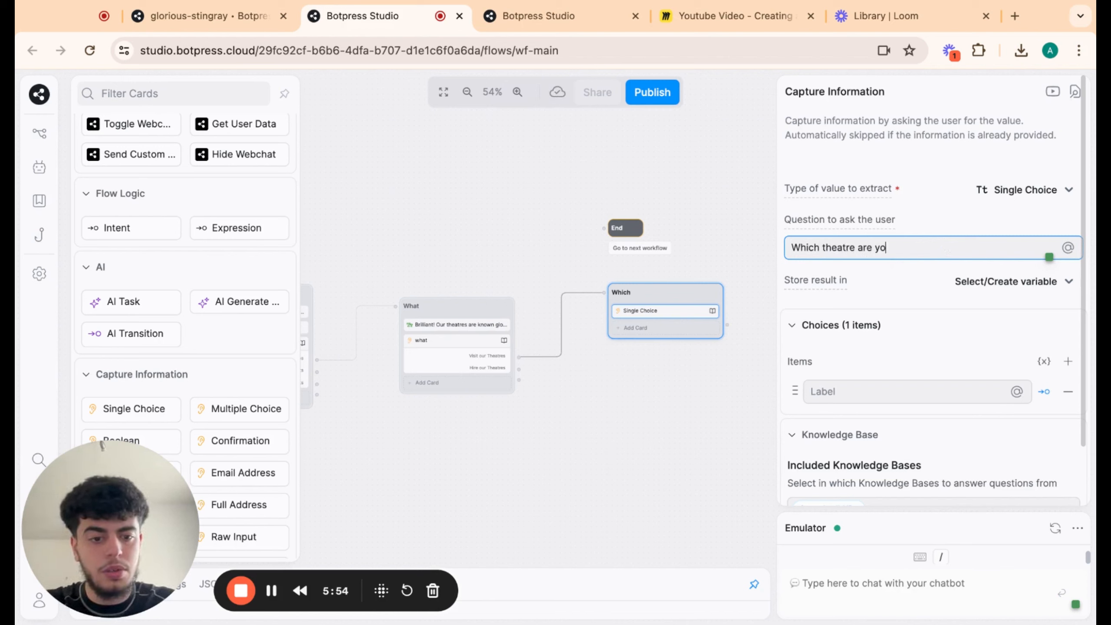
text(u here )
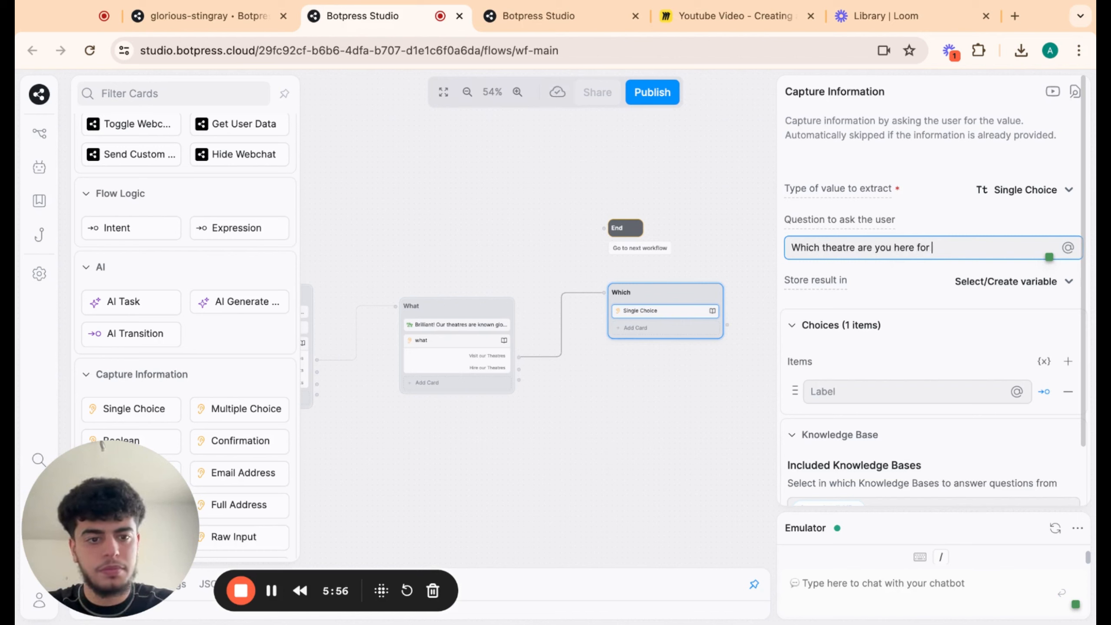
text(for?)
- Store the Which node's Single Choice result in a new workflow variable named "which"
click(1005, 281)
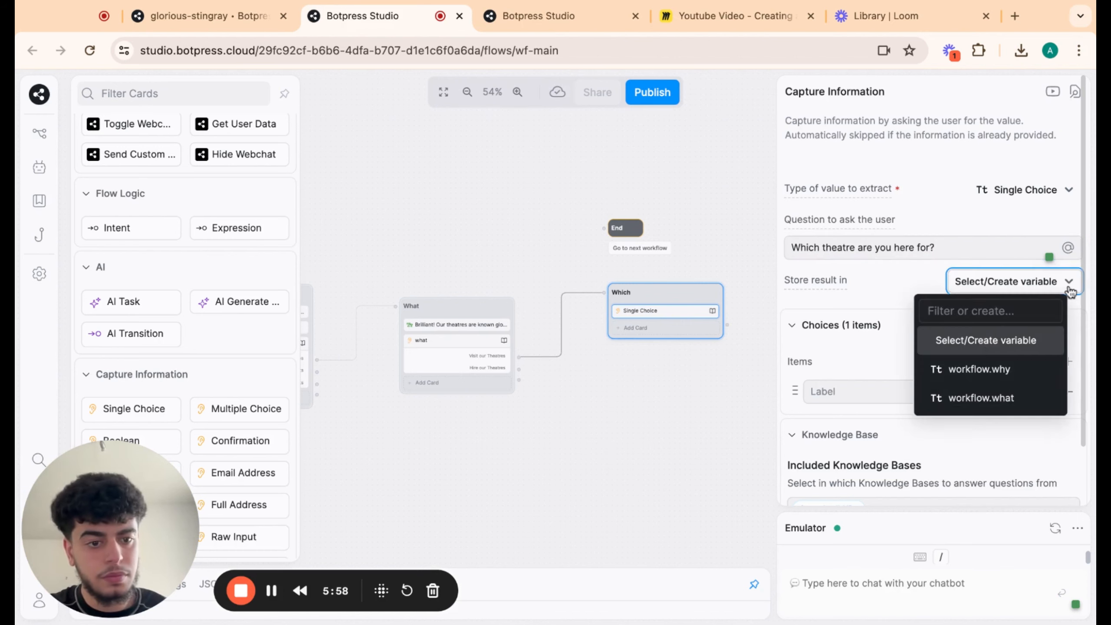
text(w)
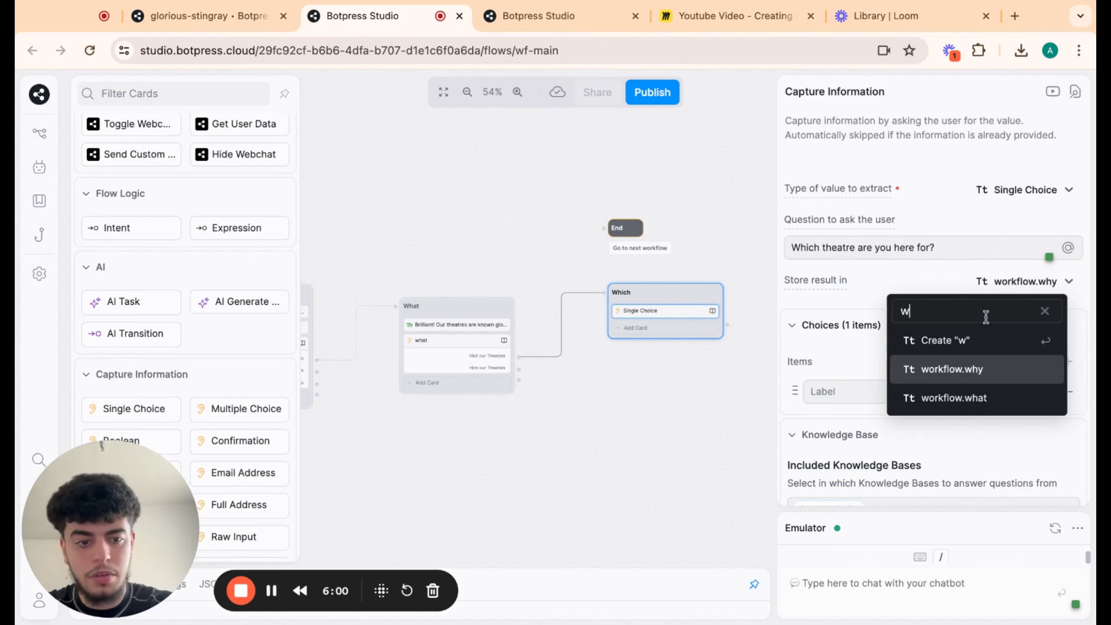
text(hich)
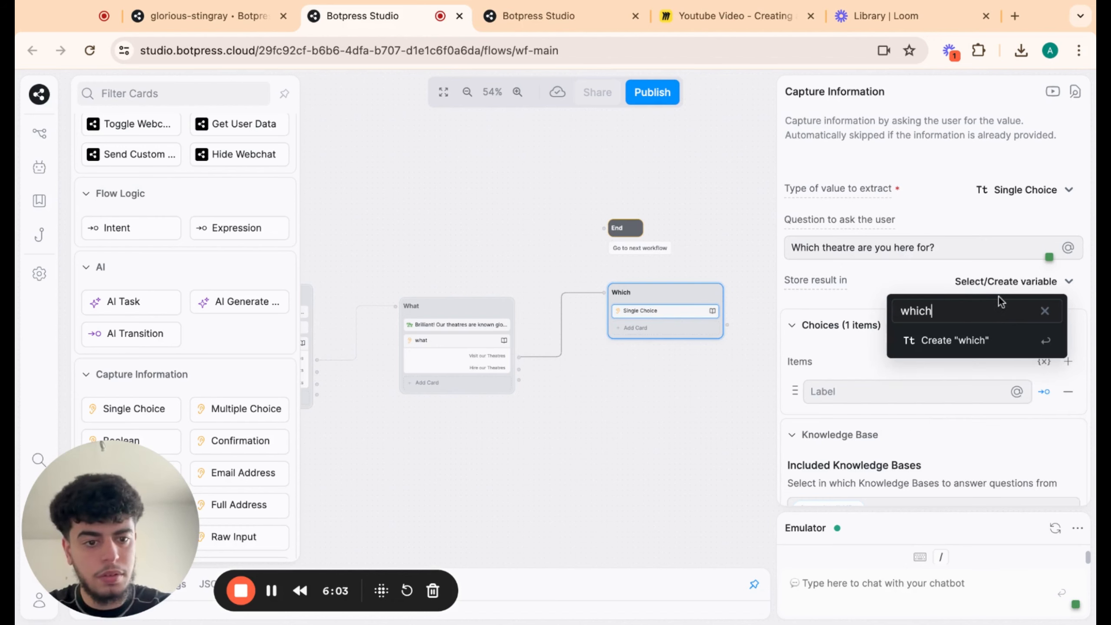
click(920, 347)
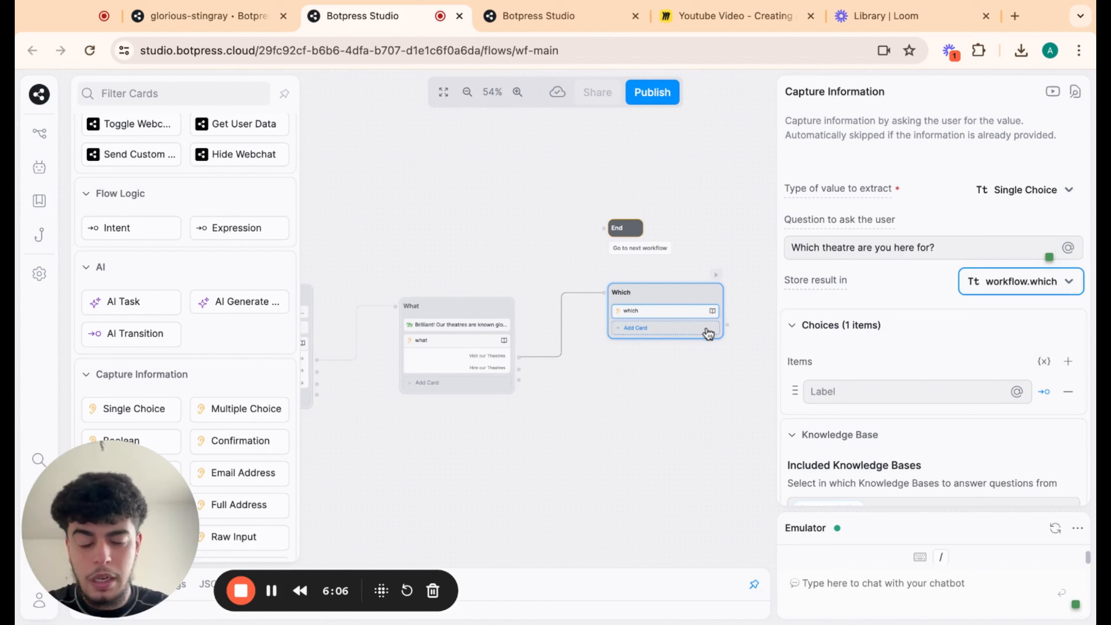
- Add three more blank choice items to the Which node's Single Choice card, making four
click(860, 391)
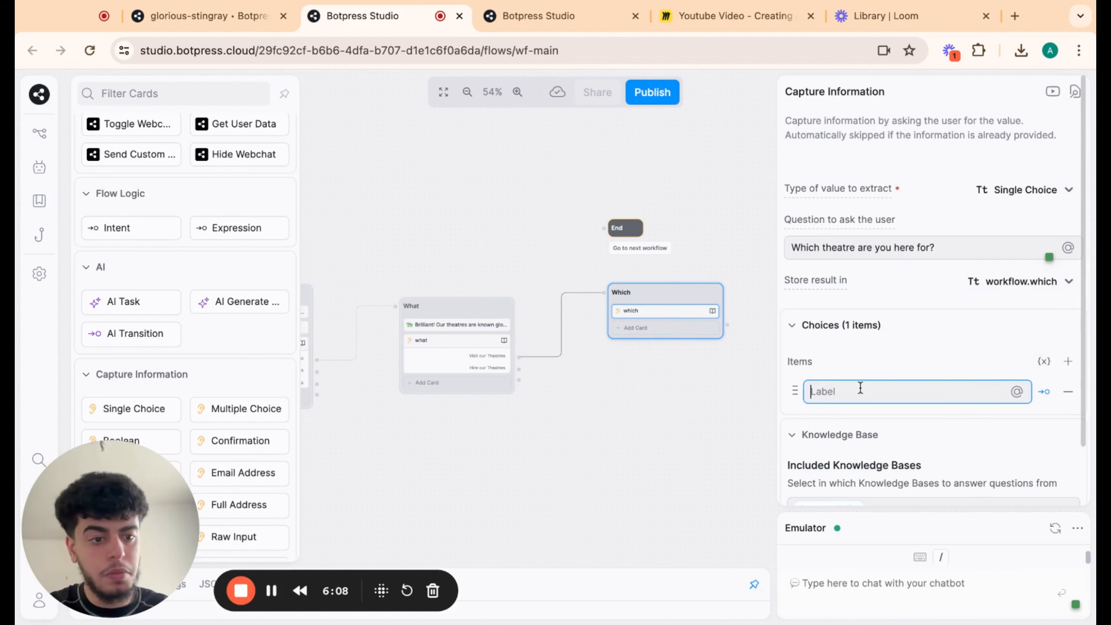
click(1068, 361)
scroll(985, 352, down, 2)
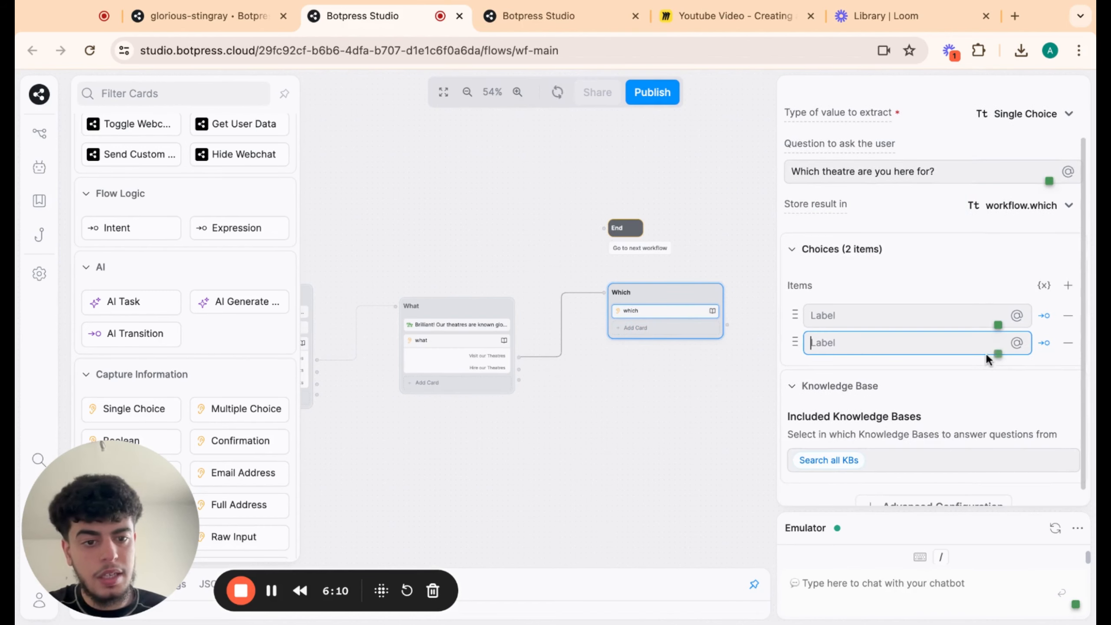
click(1068, 286)
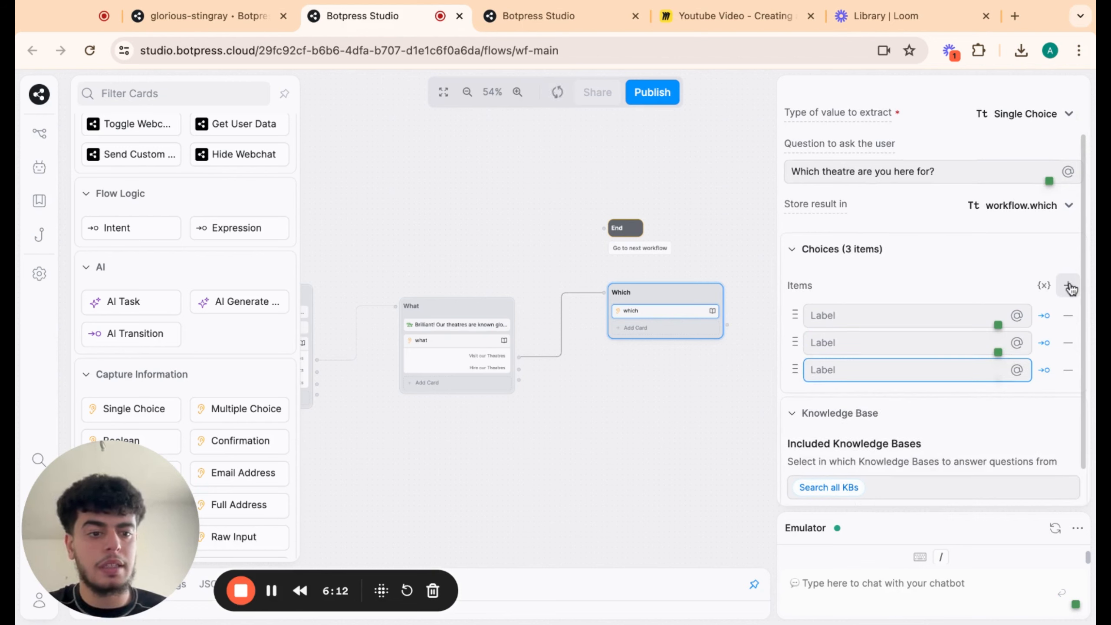
click(1068, 285)
- Label the four choices of the Which node's card "Theatre 1", "Theatre 2", "Theatre 3" and "Theatre 4"
click(917, 315)
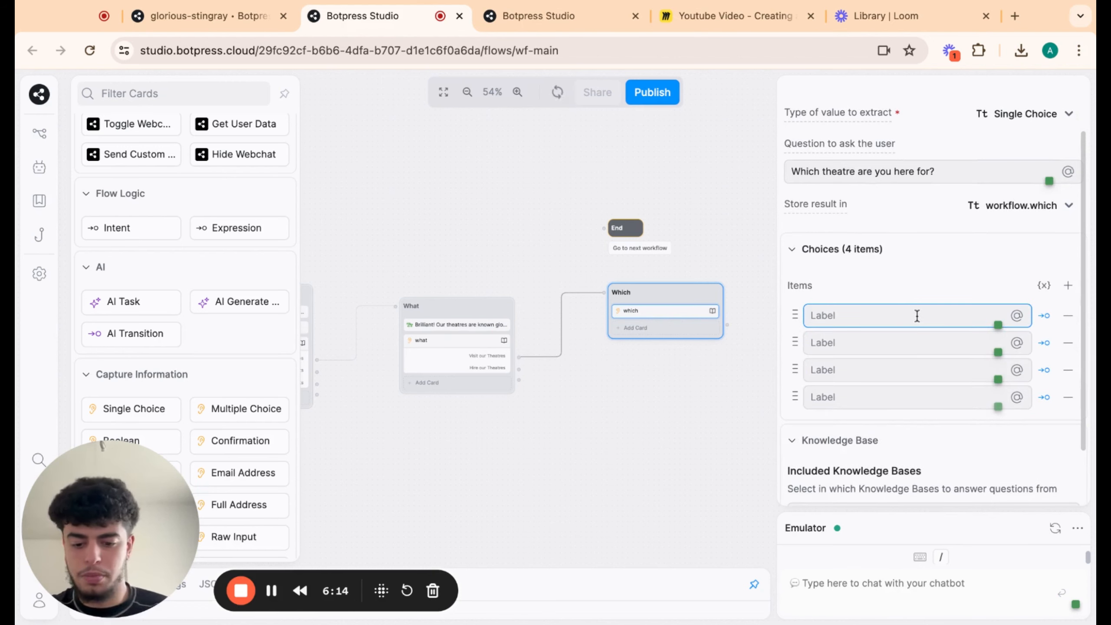
text(Theatre 1)
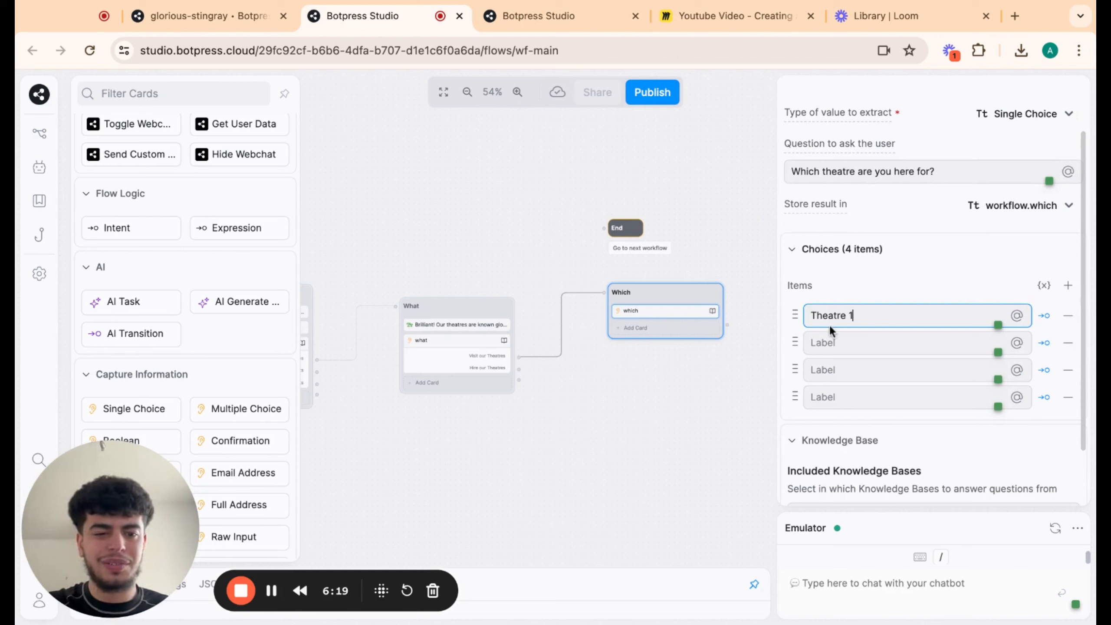
click(855, 332)
text(The)
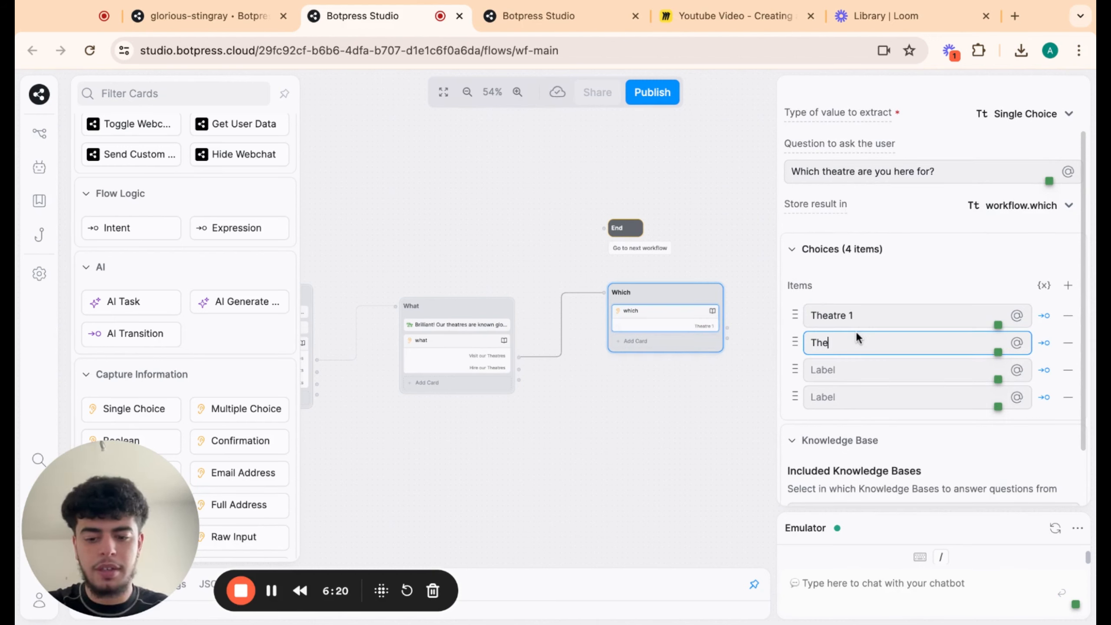
text(atre 2)
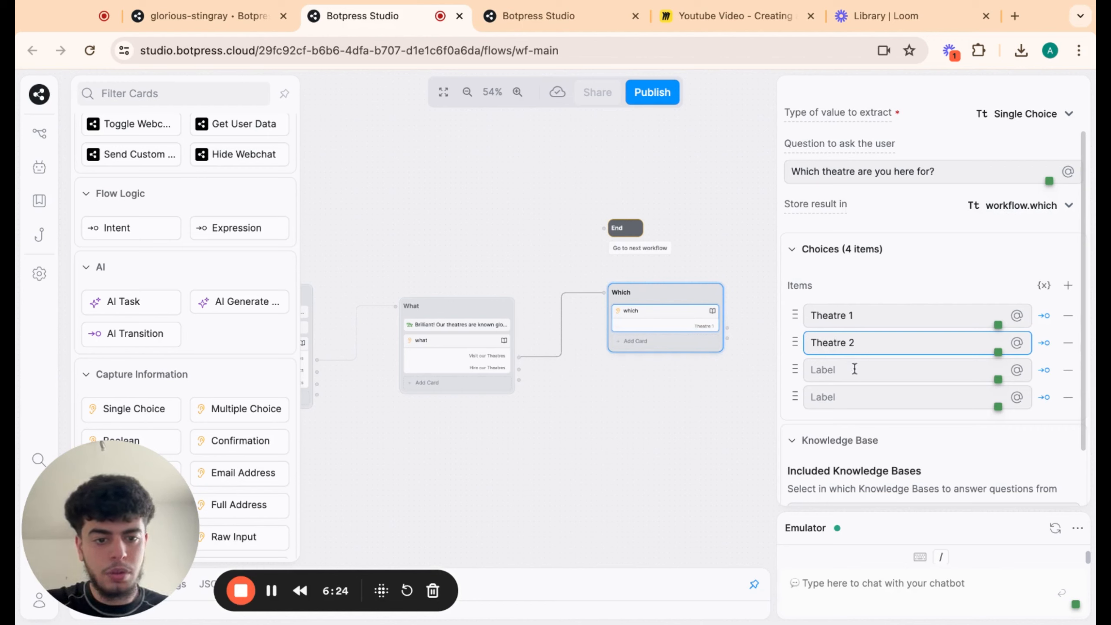
click(854, 369)
text(Theatre 3)
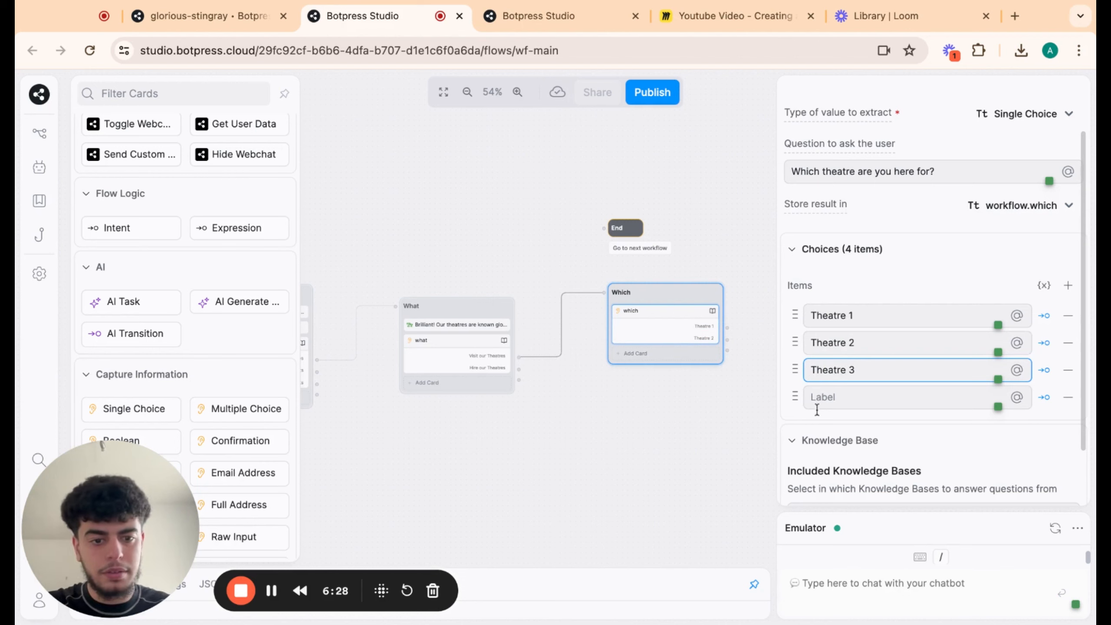
click(846, 389)
text(Theatre 4)
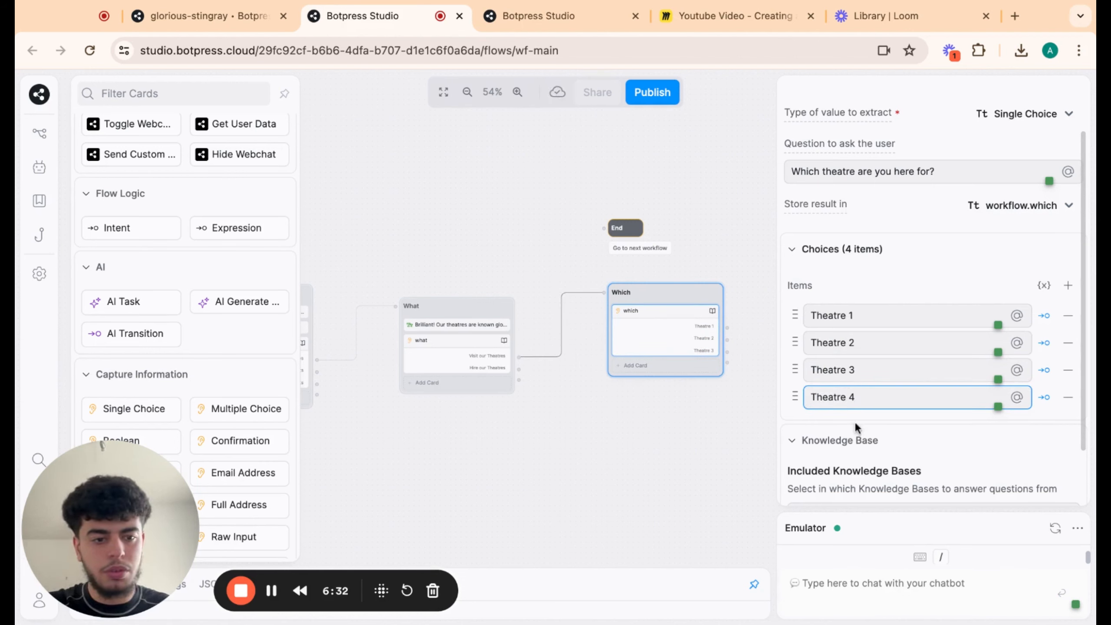
- Add a fifth choice labelled "Theatre 5" to the Which node's Single Choice card
click(1067, 285)
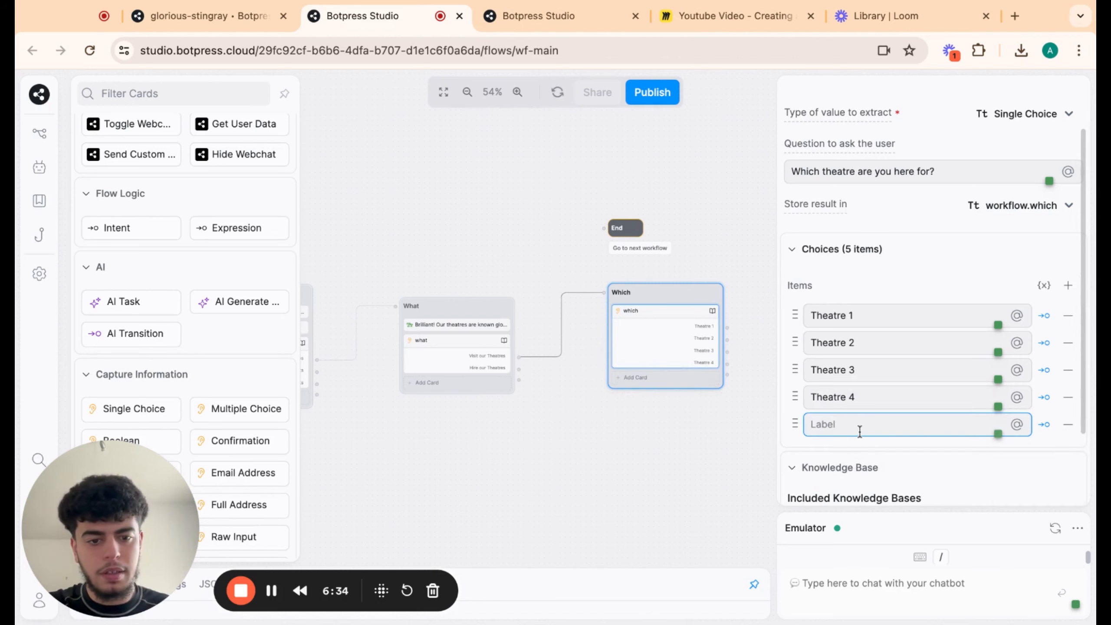
text(t)
key(BackSpace)
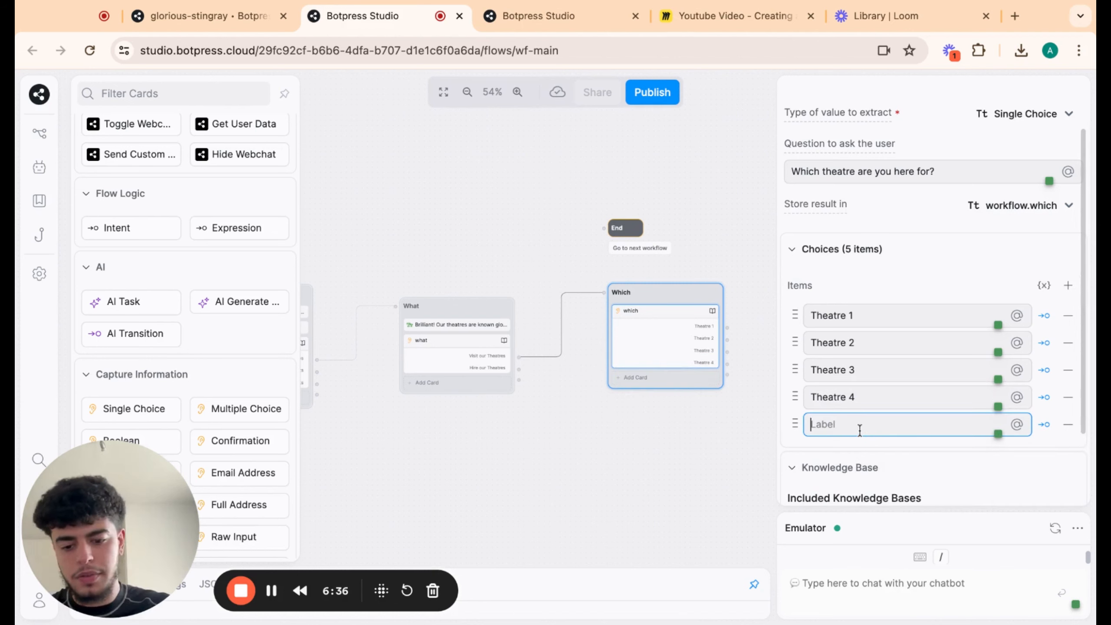
text(Theatre)
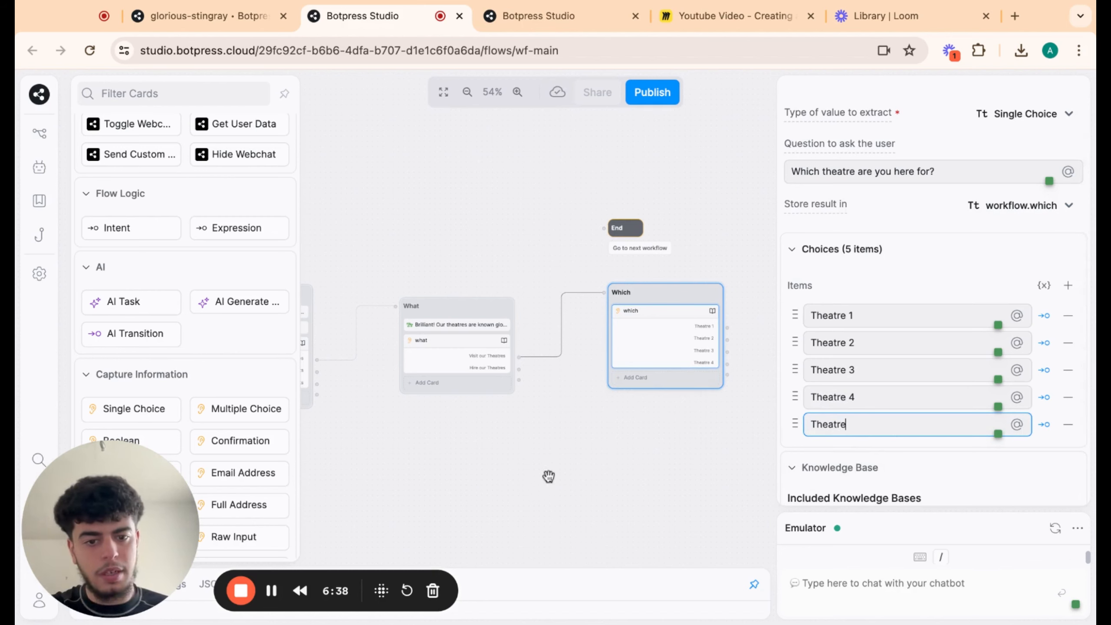
click(627, 477)
scroll(634, 476, right, 5)
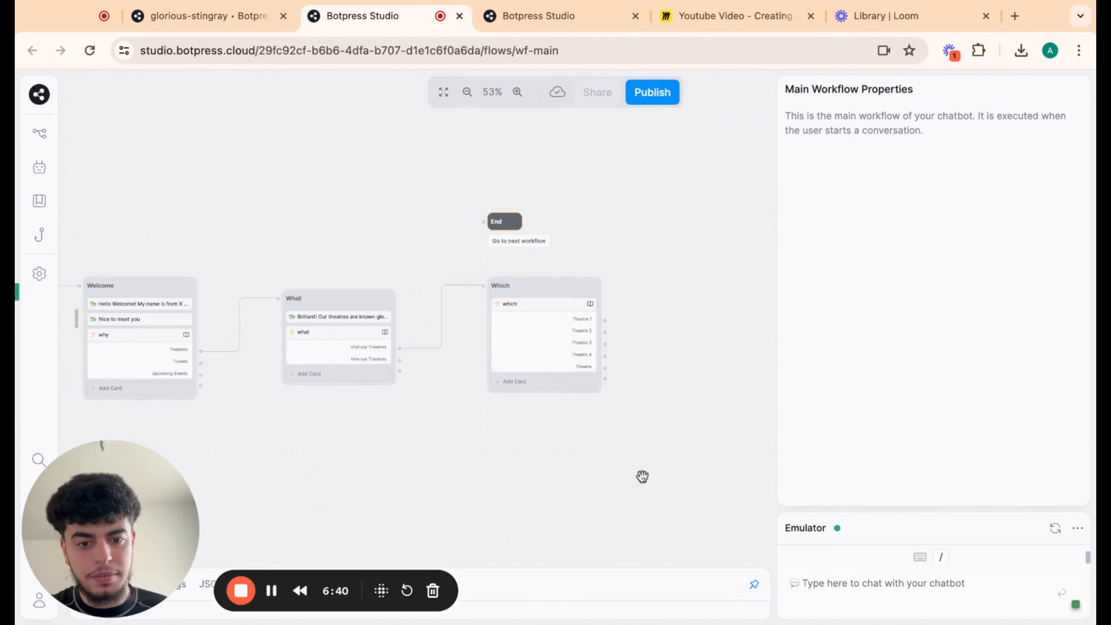
click(575, 363)
click(919, 490)
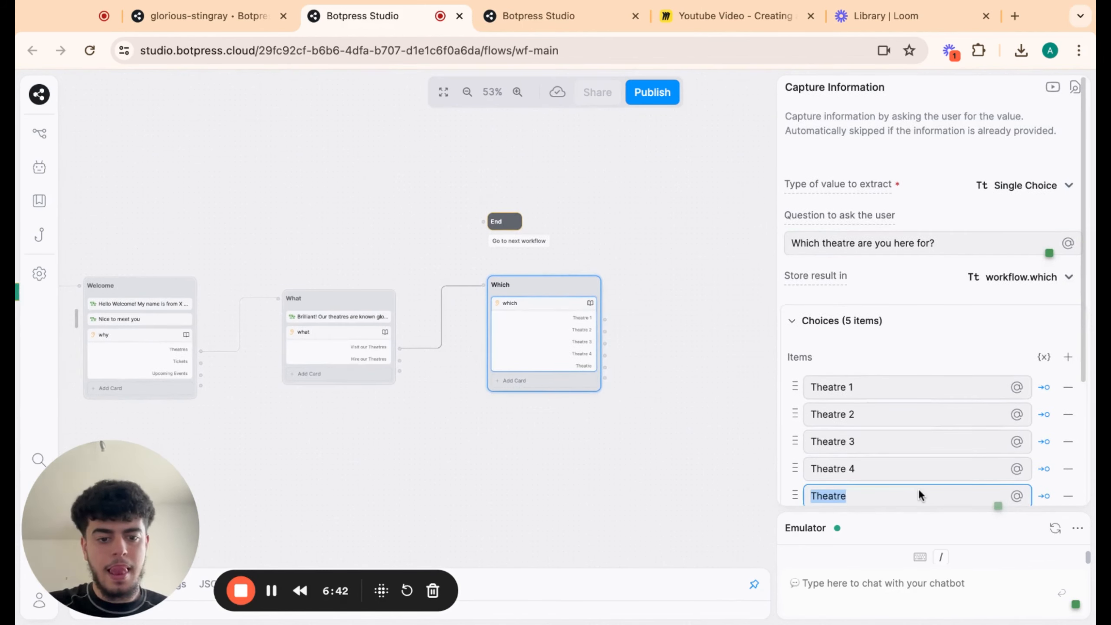
text(5)
- Connect the Which node's "Theatre 1" choice to a new standard node
scroll(713, 494, right, 5)
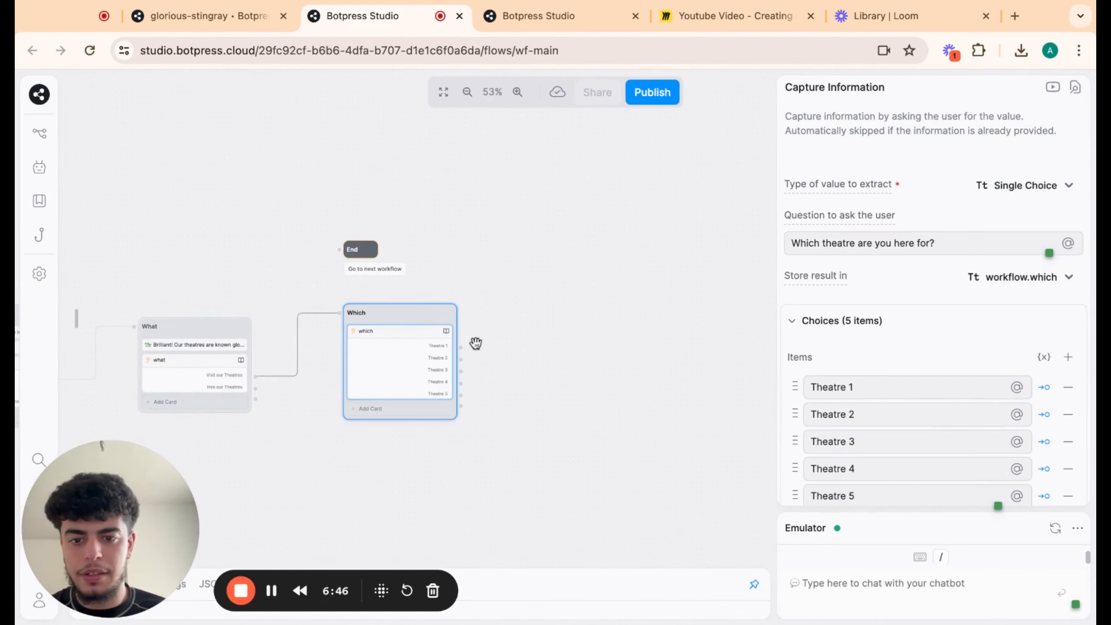
drag(461, 348, 572, 241)
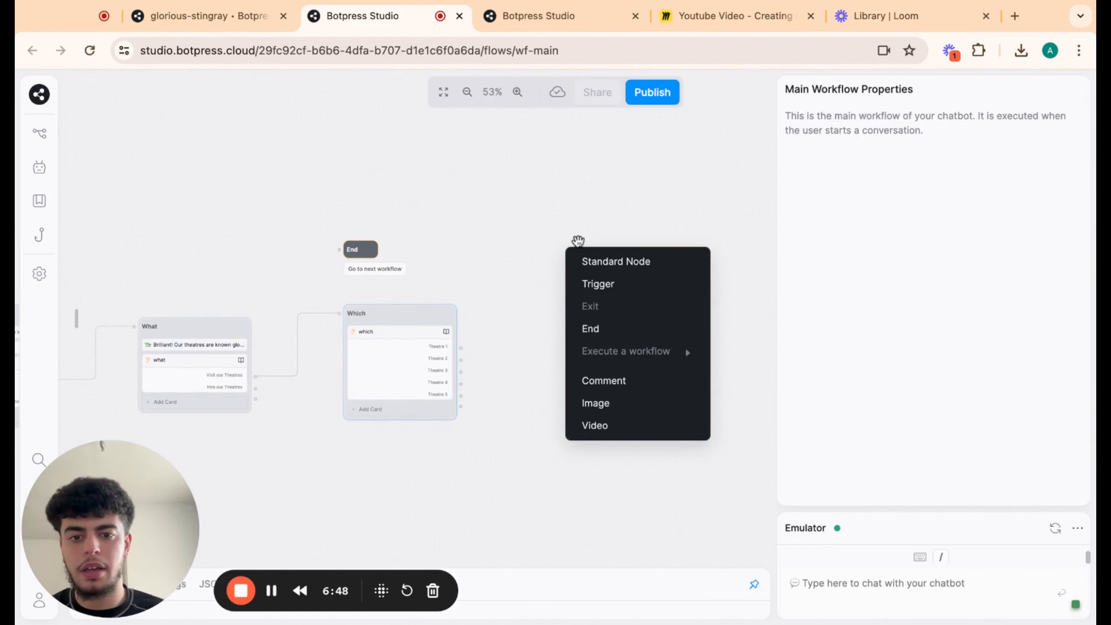
click(612, 258)
- Add a Text card to the node connected to "Theatre 1" with the message "Theatre 1 is our London's pride and joy etc"
click(653, 267)
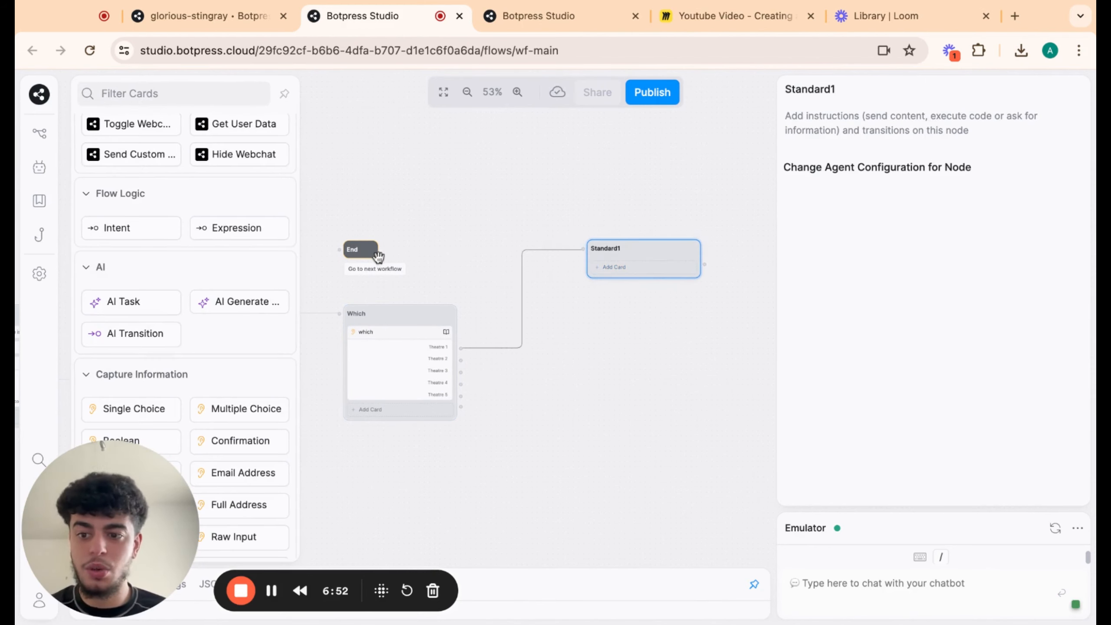
scroll(149, 302, up, 8)
drag(134, 157, 643, 265)
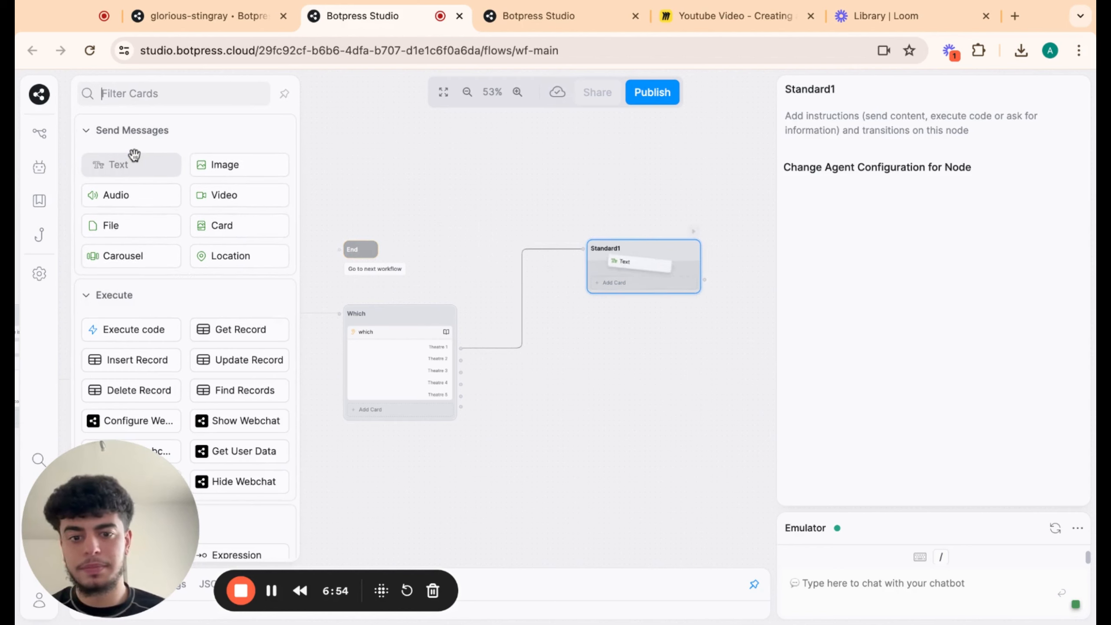
text(Theatre 1)
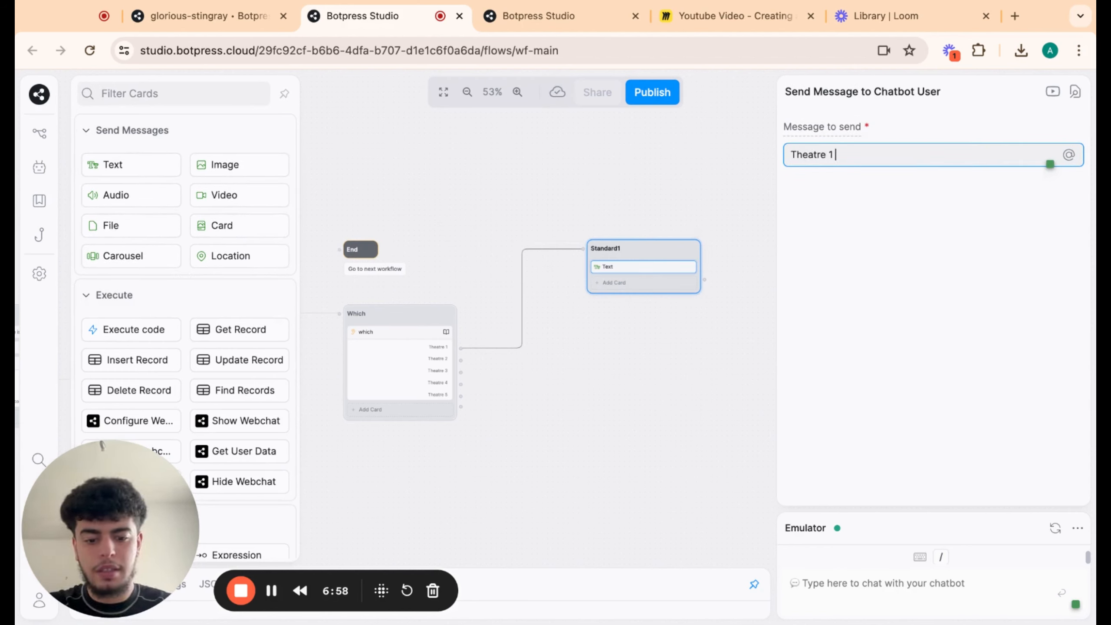
text( is our London)
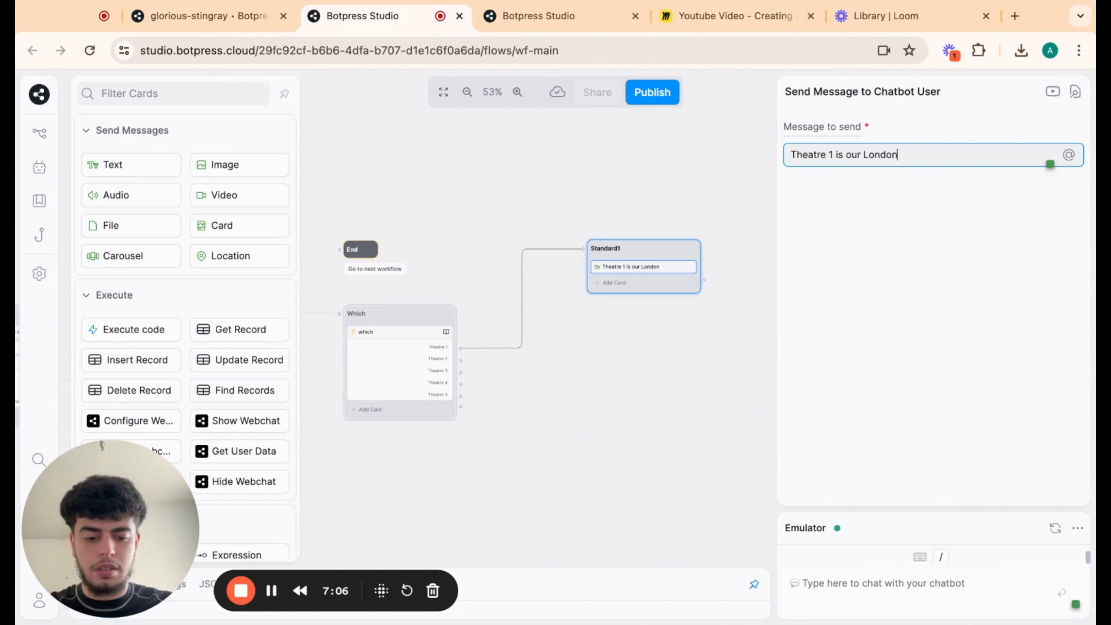
text(pride and joy etc)
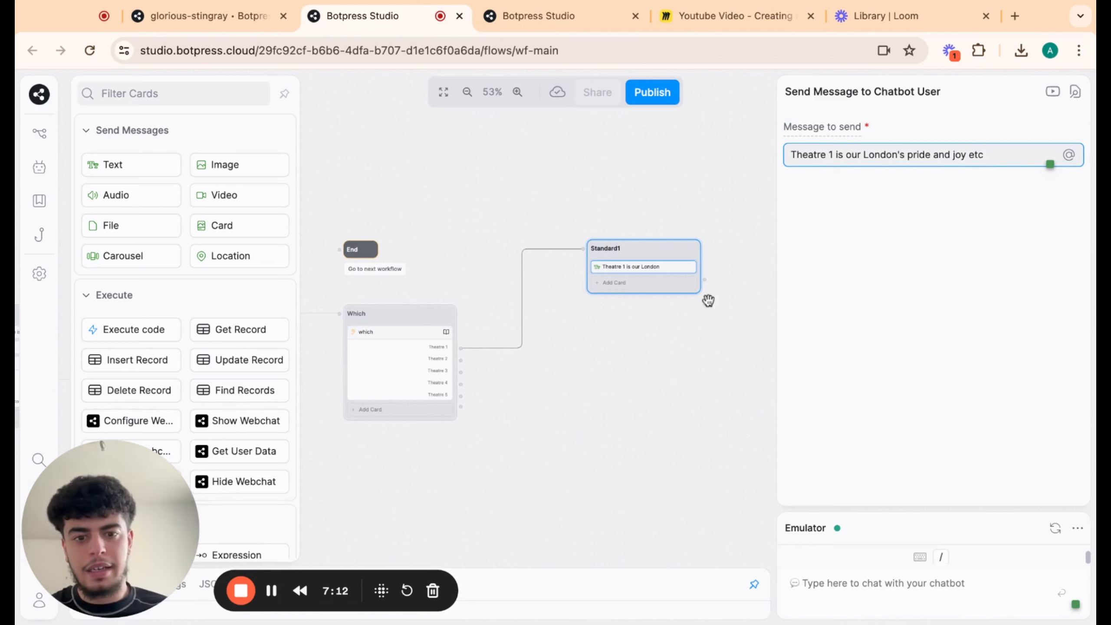
scroll(743, 340, right, 2)
scroll(743, 339, right, 1)
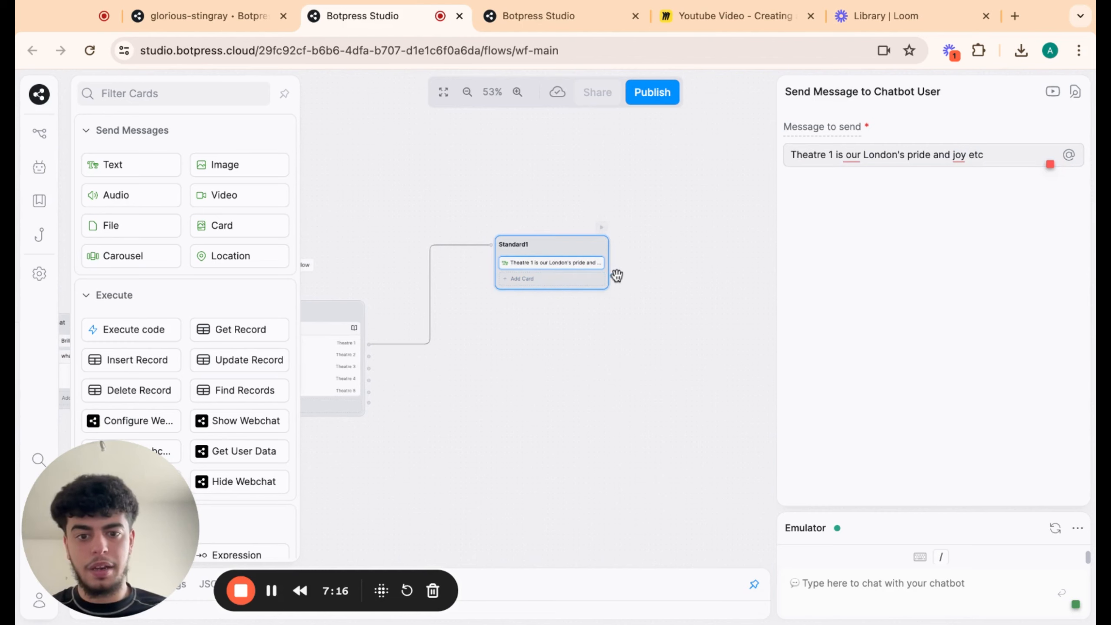
- Connect the output of the Standard1 node to a new standard node
drag(617, 275, 735, 235)
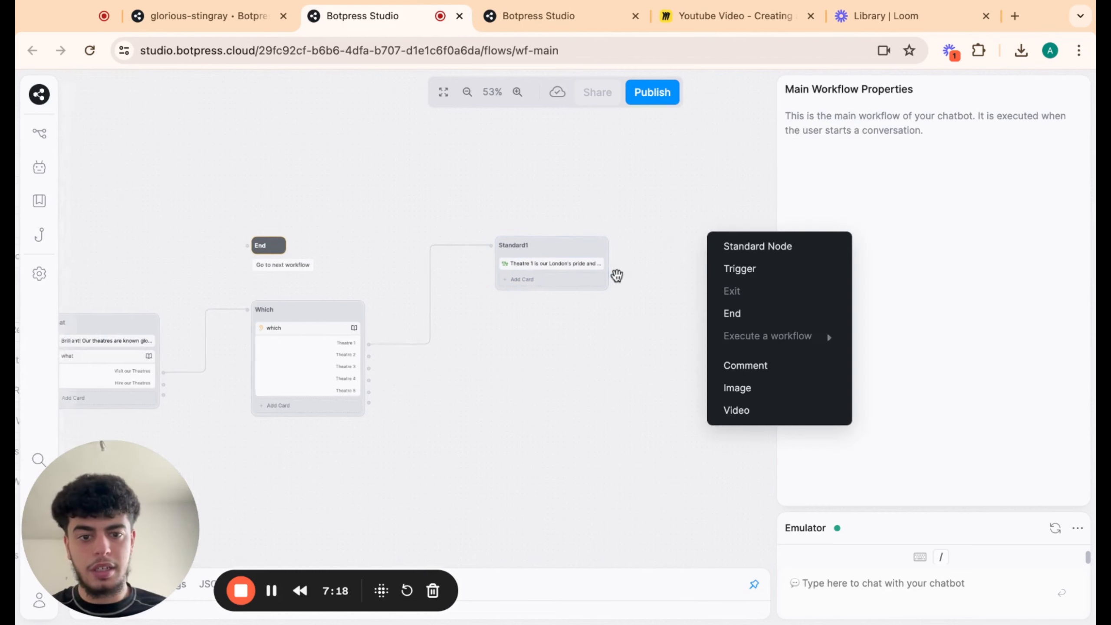
click(738, 240)
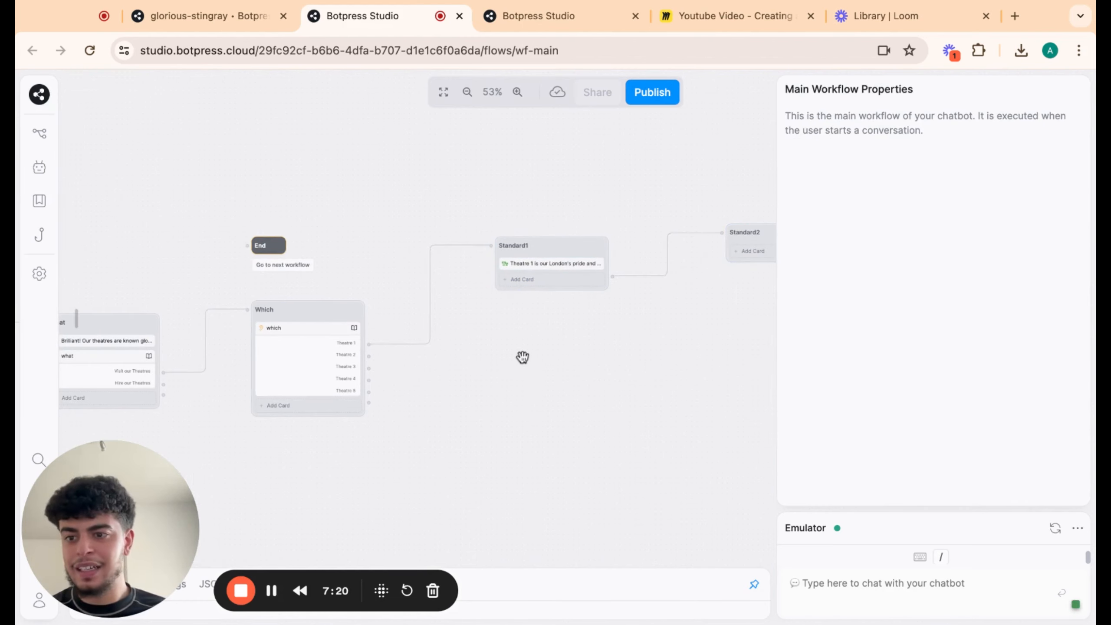
- Add an Image card to the Standard1 node and place it below the Text card
scroll(522, 357, left, 3)
mouse_move(78, 259)
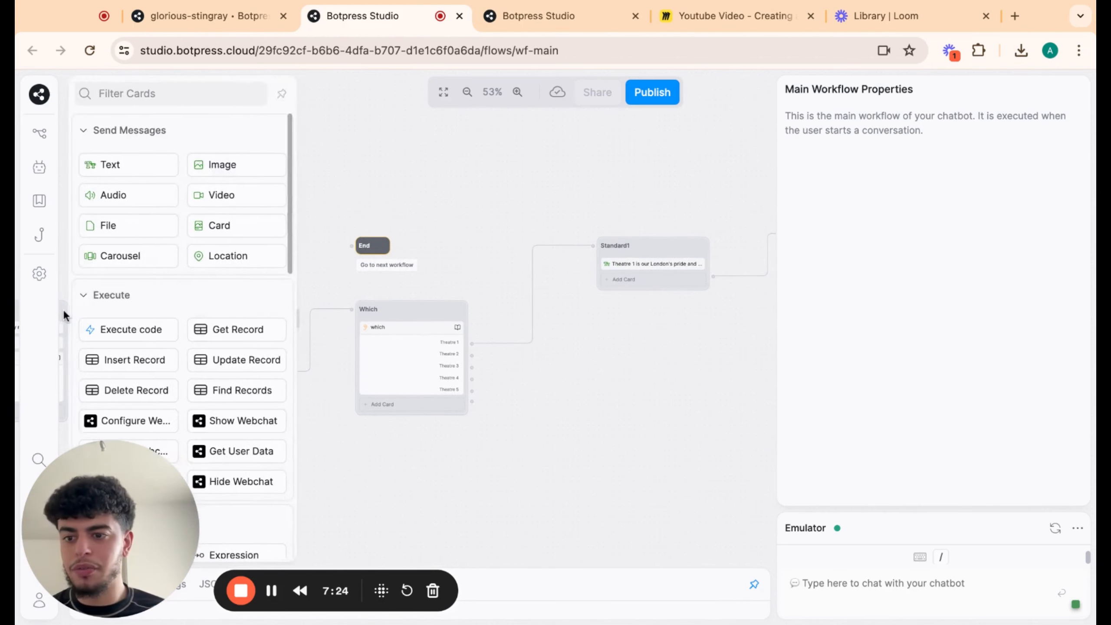
mouse_move(161, 203)
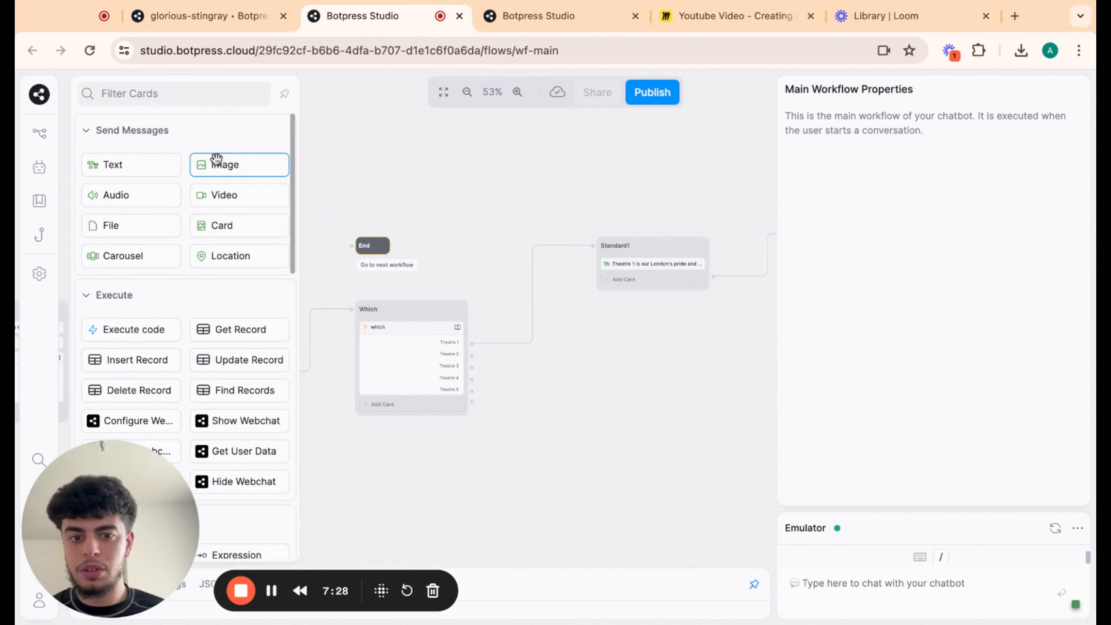
drag(216, 157, 652, 268)
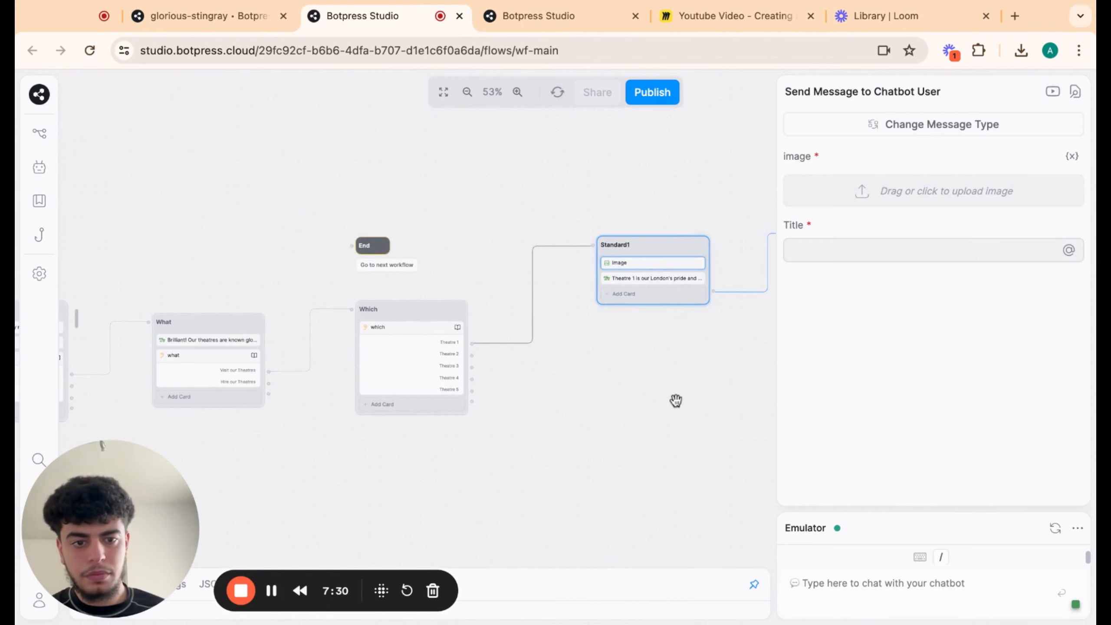
scroll(676, 401, up, 1)
scroll(677, 399, right, 2)
drag(556, 261, 560, 290)
- Delete the empty Standard2 node connected to the output of Standard1
double_click(747, 231)
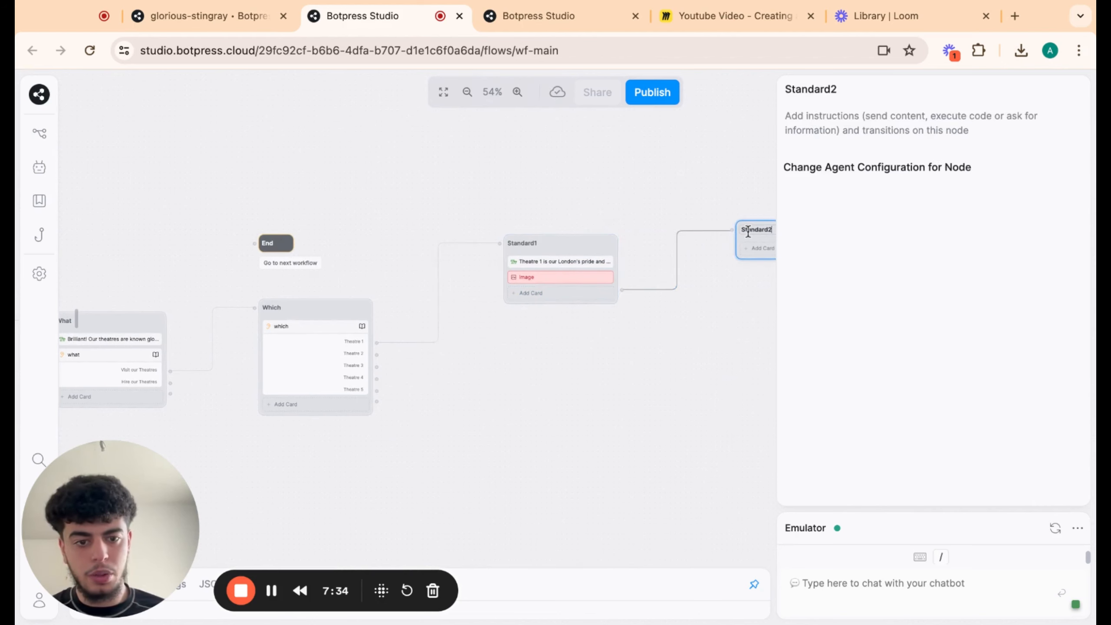
click(744, 239)
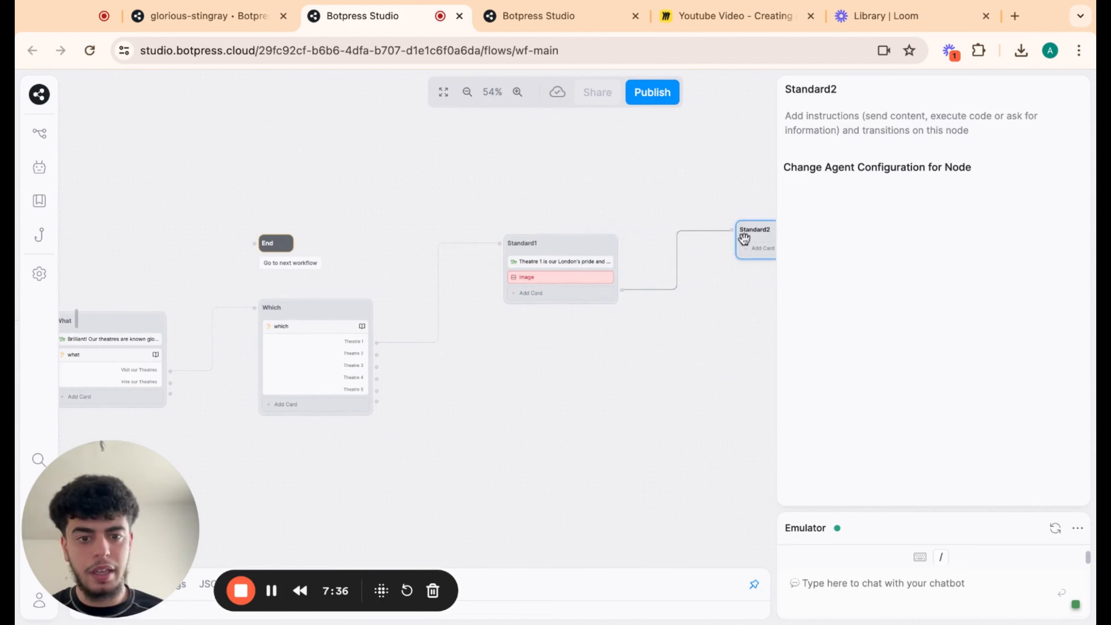
right_click(744, 239)
click(766, 306)
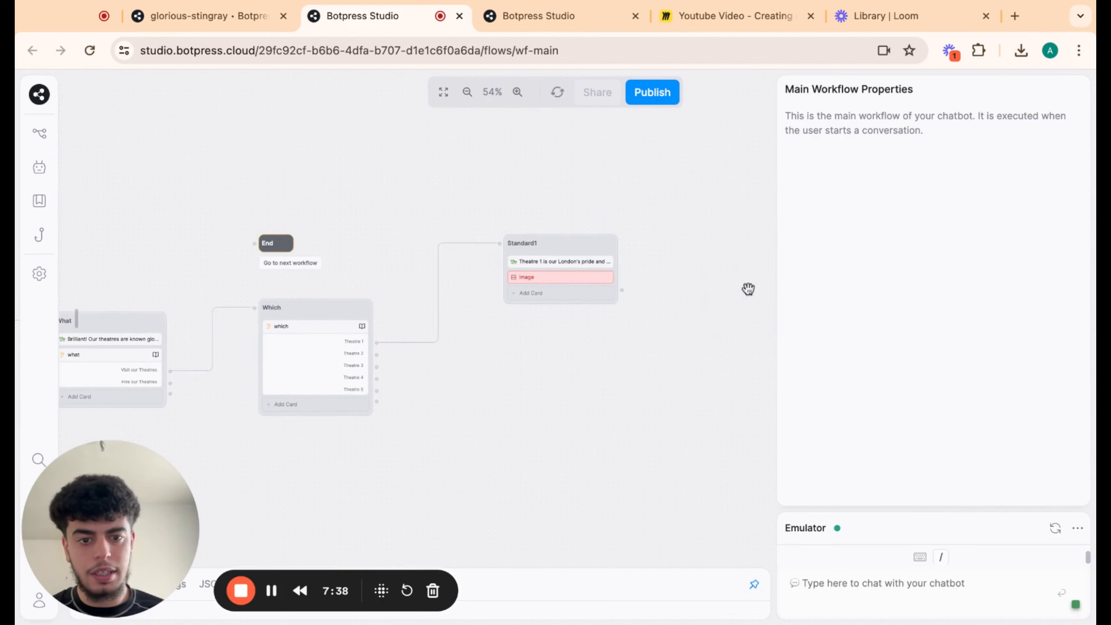
- Open the settings of the Standard1 node's Image card to view its image upload and title fields
click(584, 280)
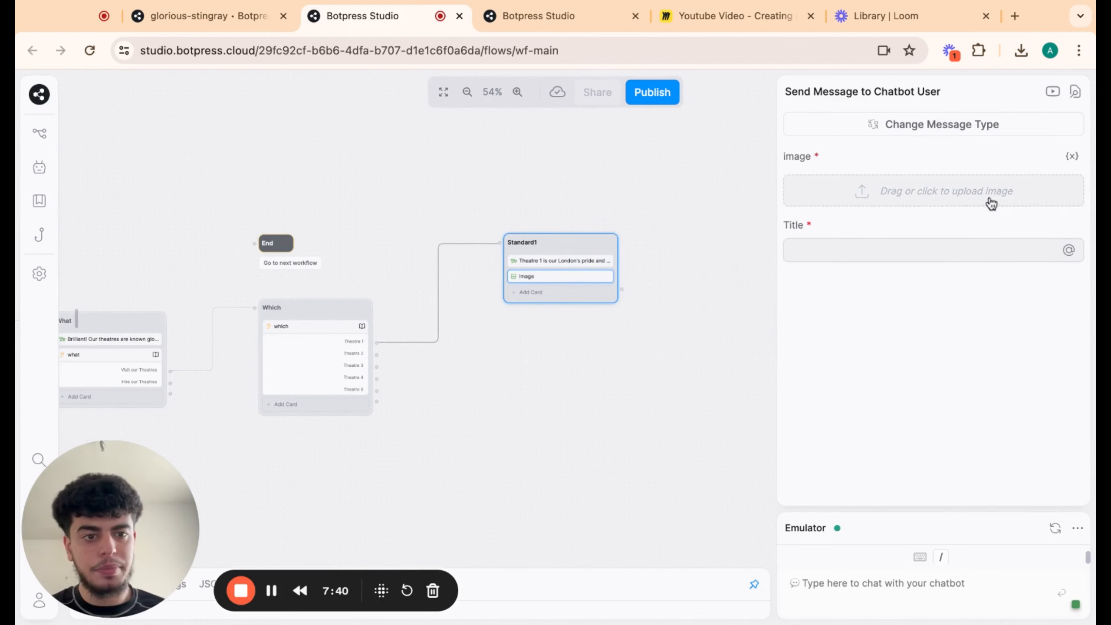
click(643, 352)
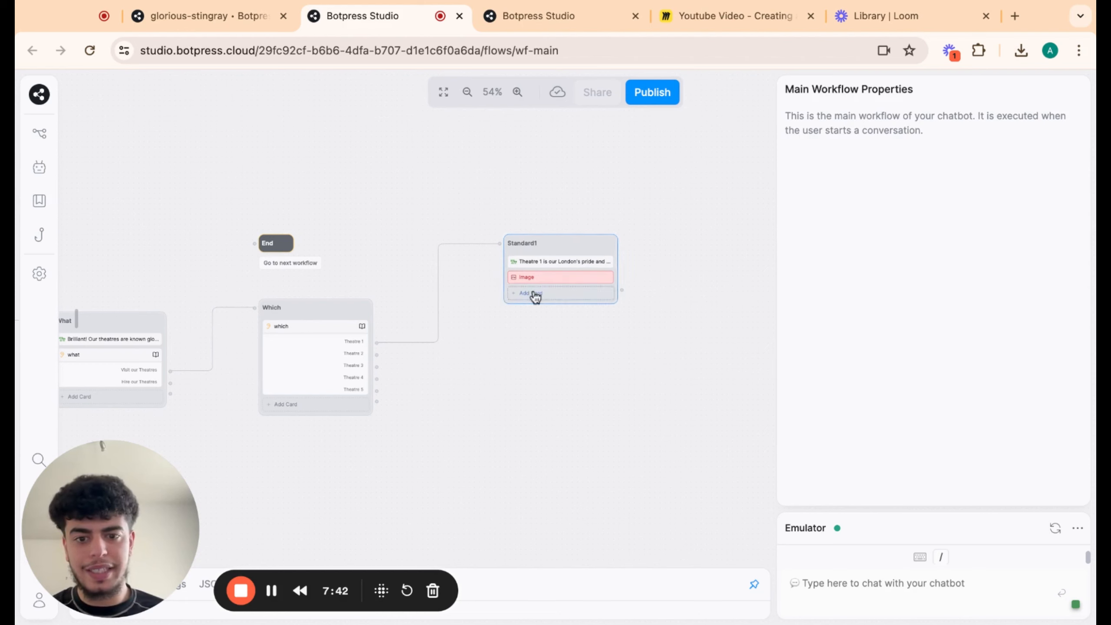
click(556, 278)
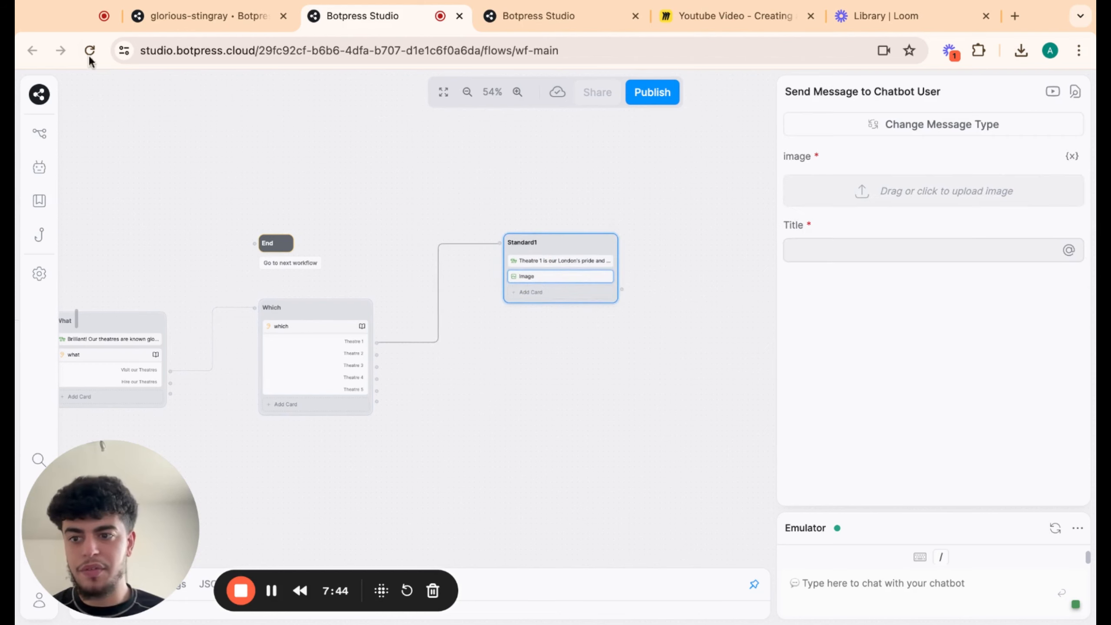
- Add a Video card below the Image card in the Standard1 node and title it "Theatre 1 Design"
mouse_move(66, 301)
mouse_move(67, 320)
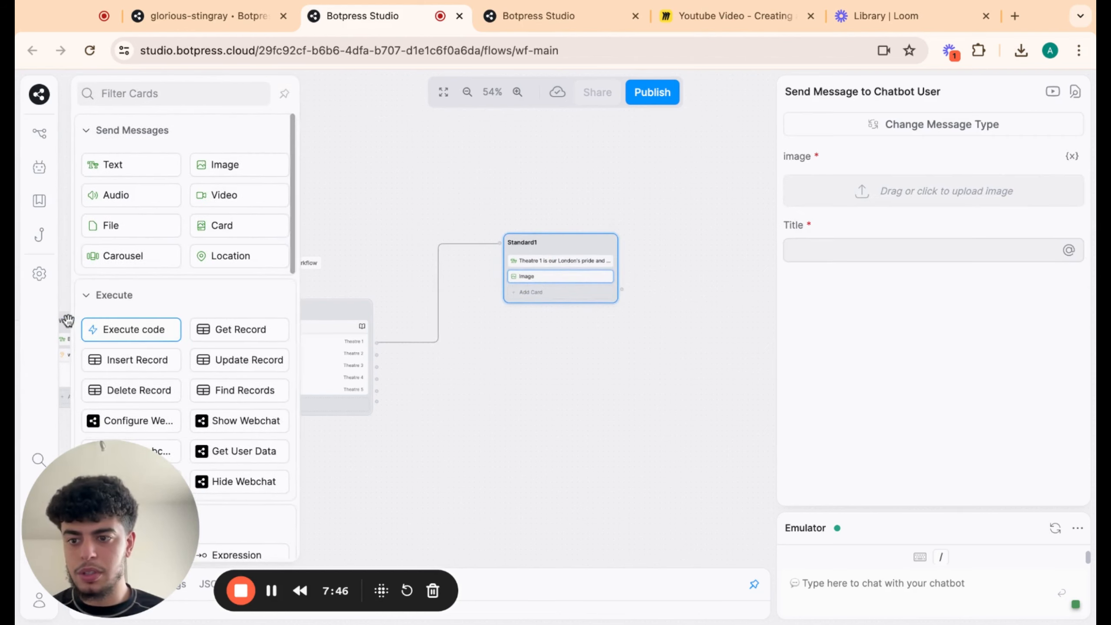
drag(218, 199, 538, 299)
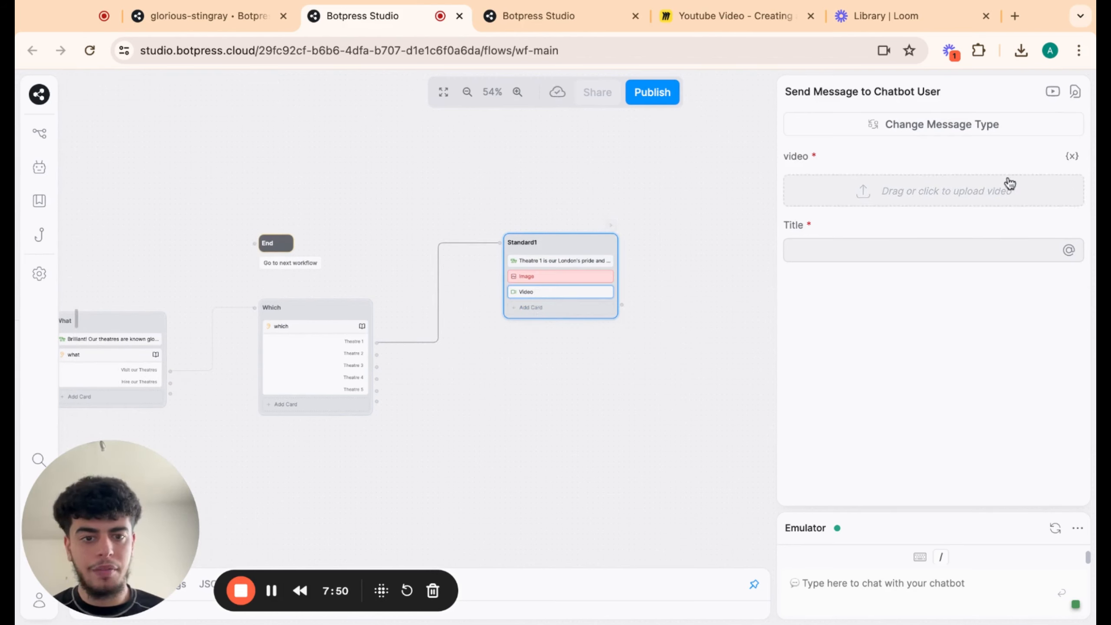
click(929, 259)
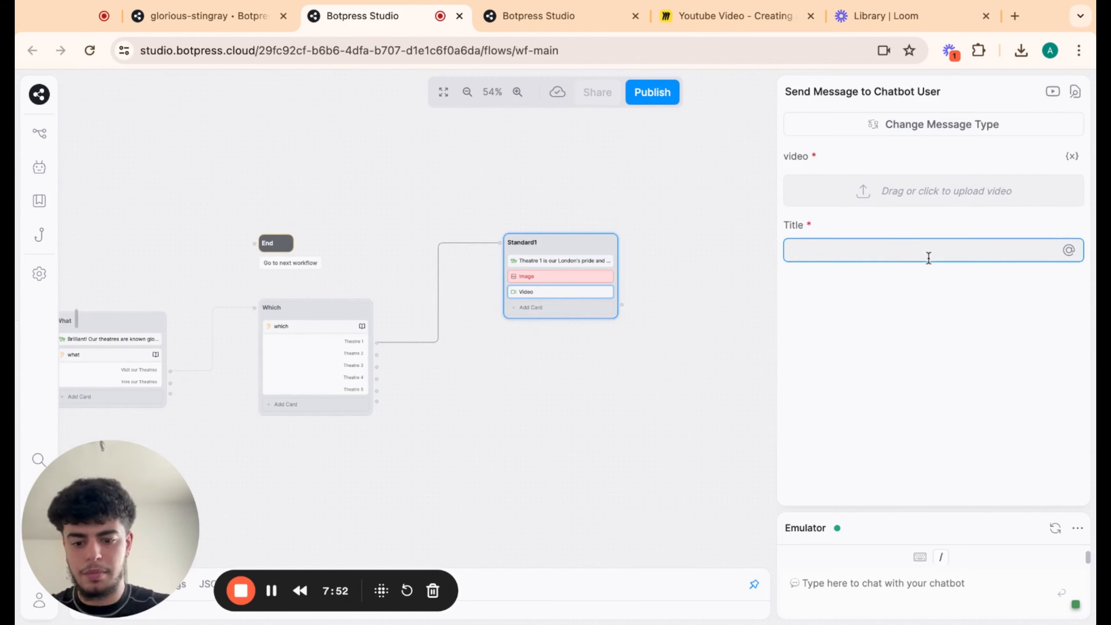
text(Theatre 1 Design)
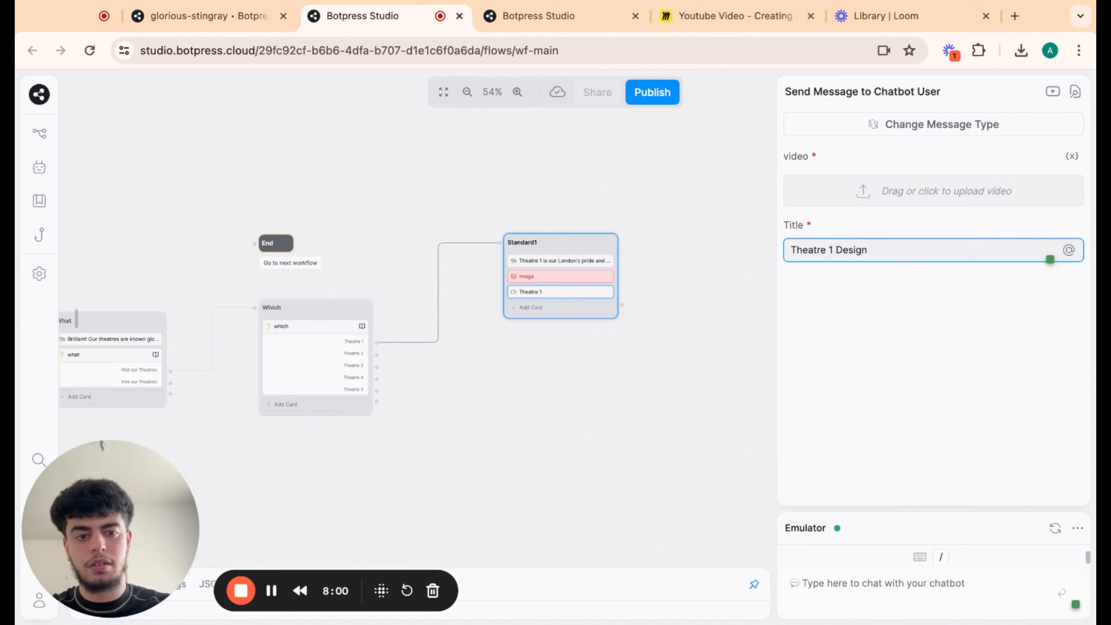
click(704, 355)
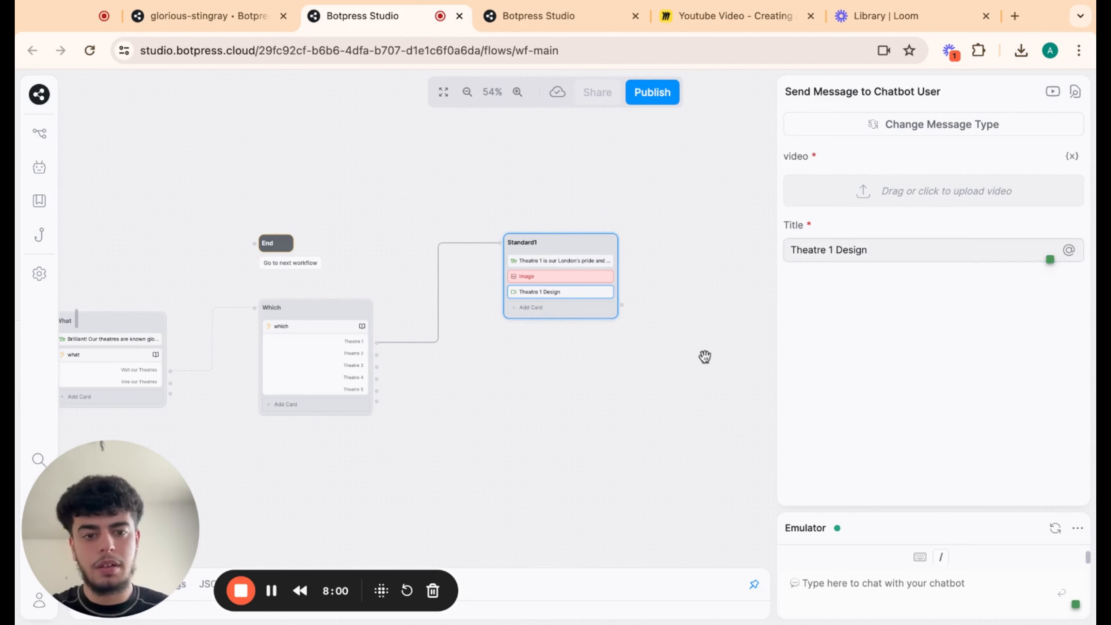
scroll(704, 355, down, 1)
click(583, 296)
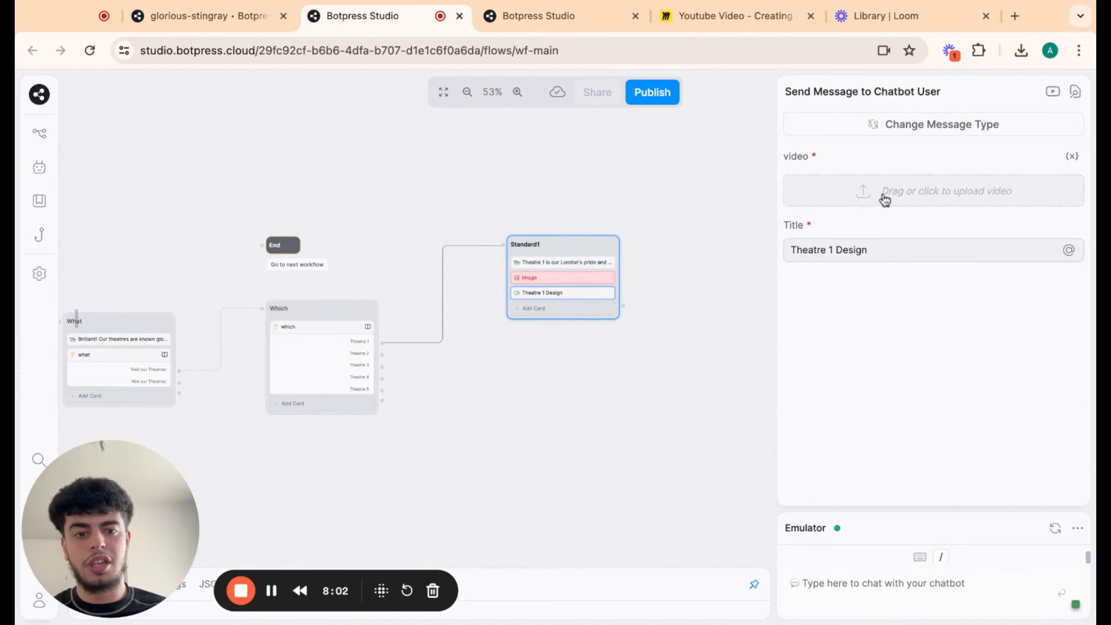
- Connect the Which node's "Theatre 2" choice to a new standard node
scroll(528, 434, left, 5)
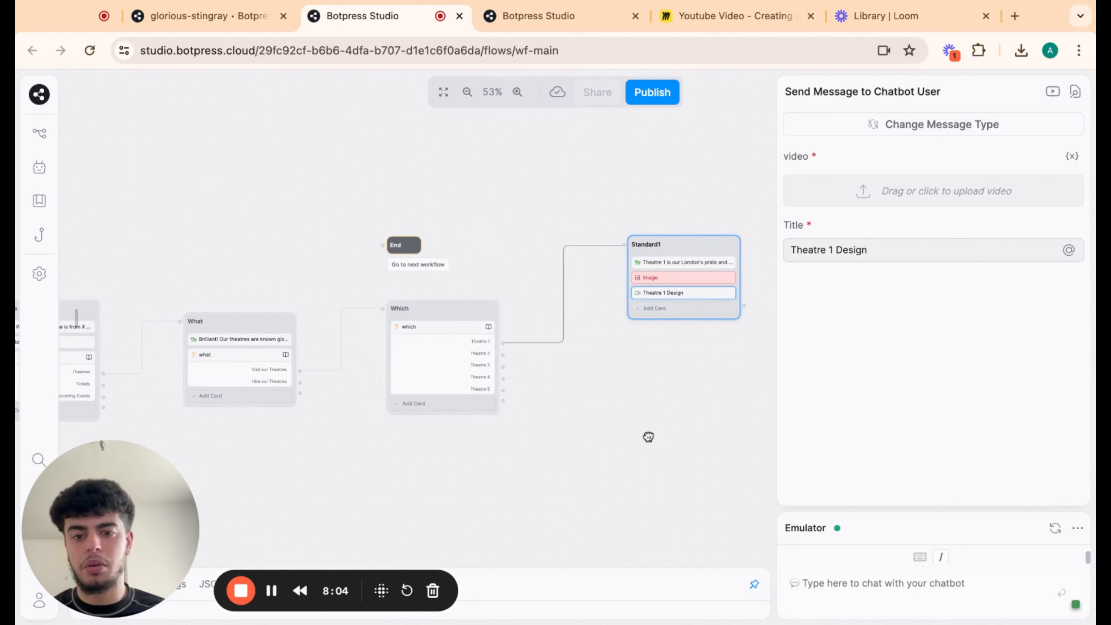
drag(501, 359, 615, 370)
click(686, 384)
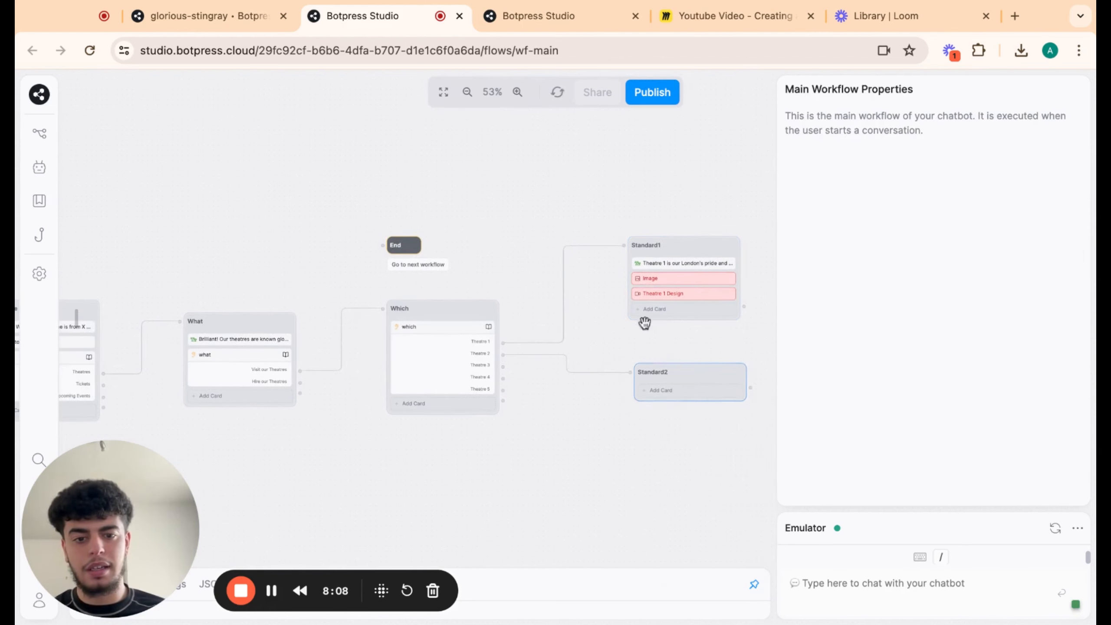
- Copy the Standard1 node for reuse and select the node connected to "Theatre 2"
click(694, 248)
key(ctrl+c)
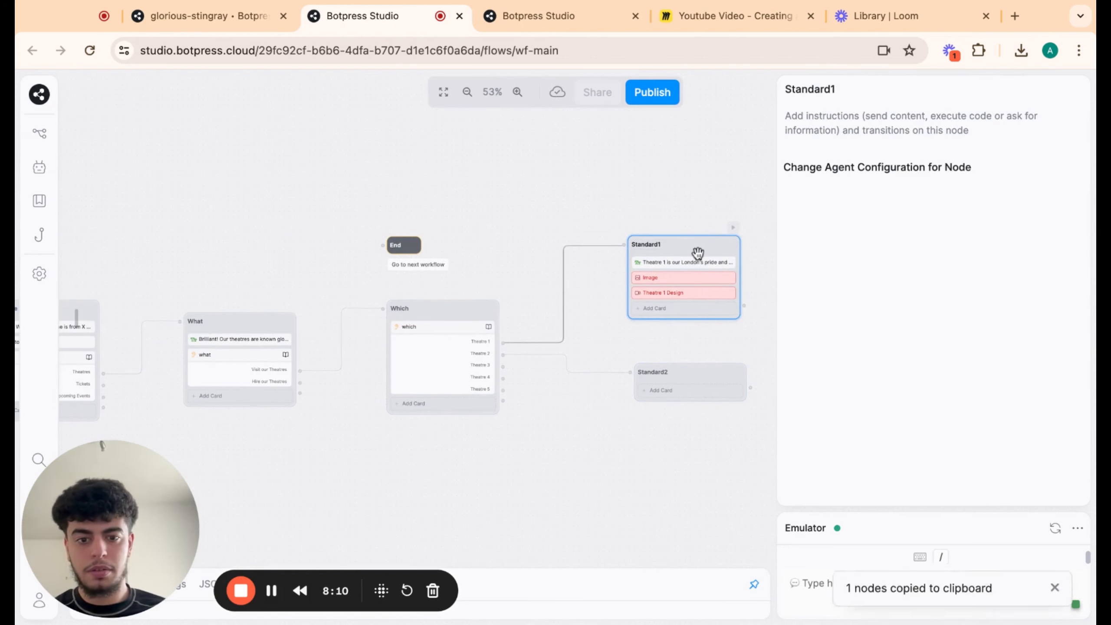
click(667, 354)
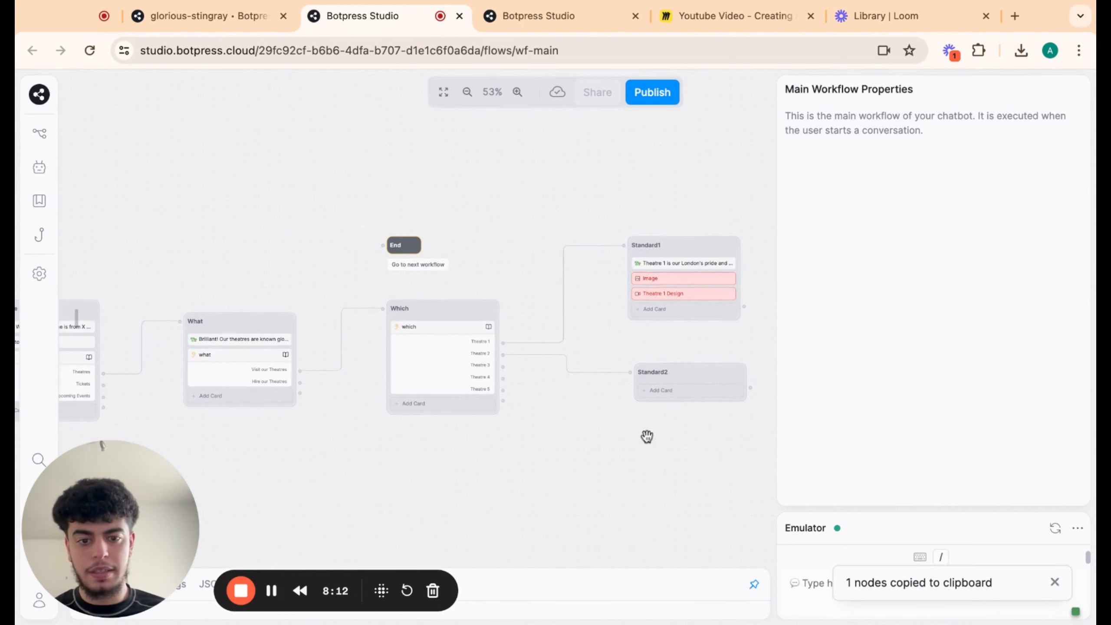
scroll(615, 499, right, 5)
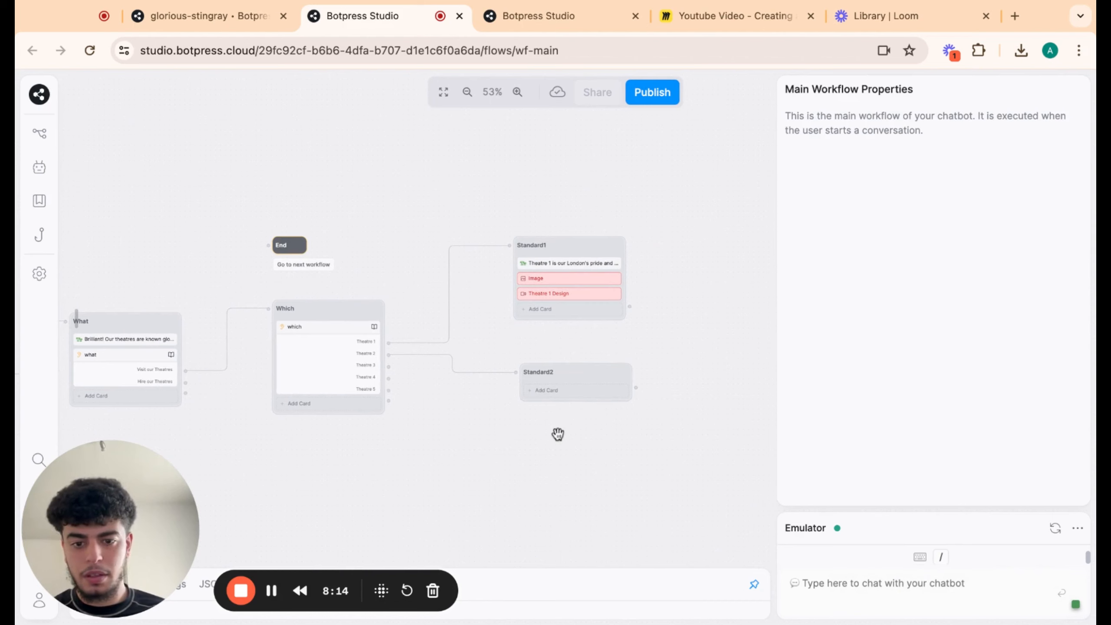
click(557, 377)
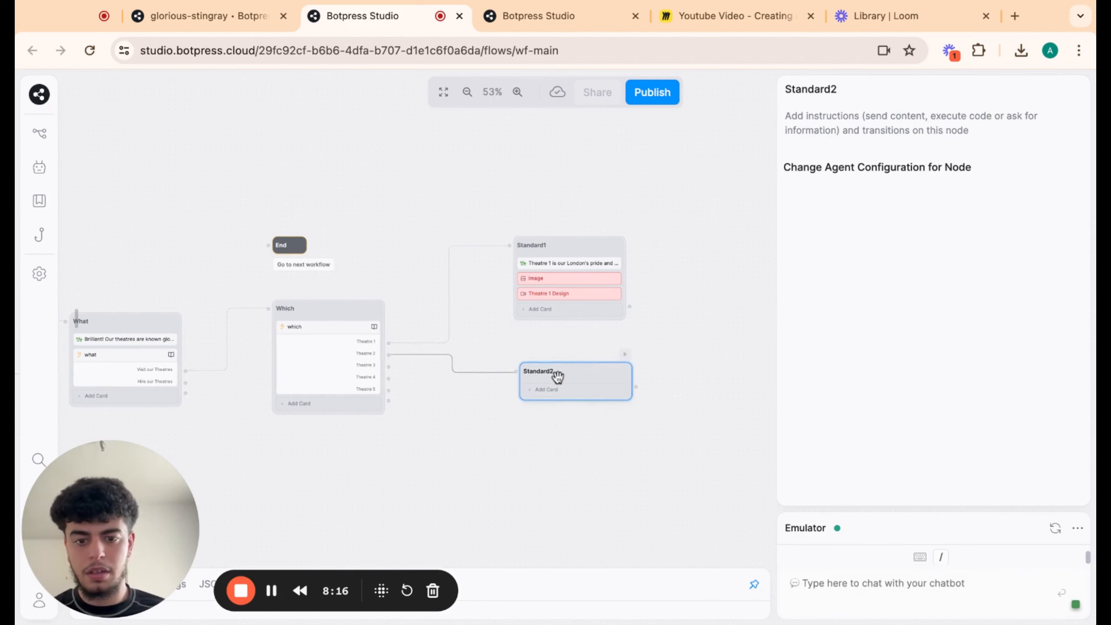
double_click(549, 371)
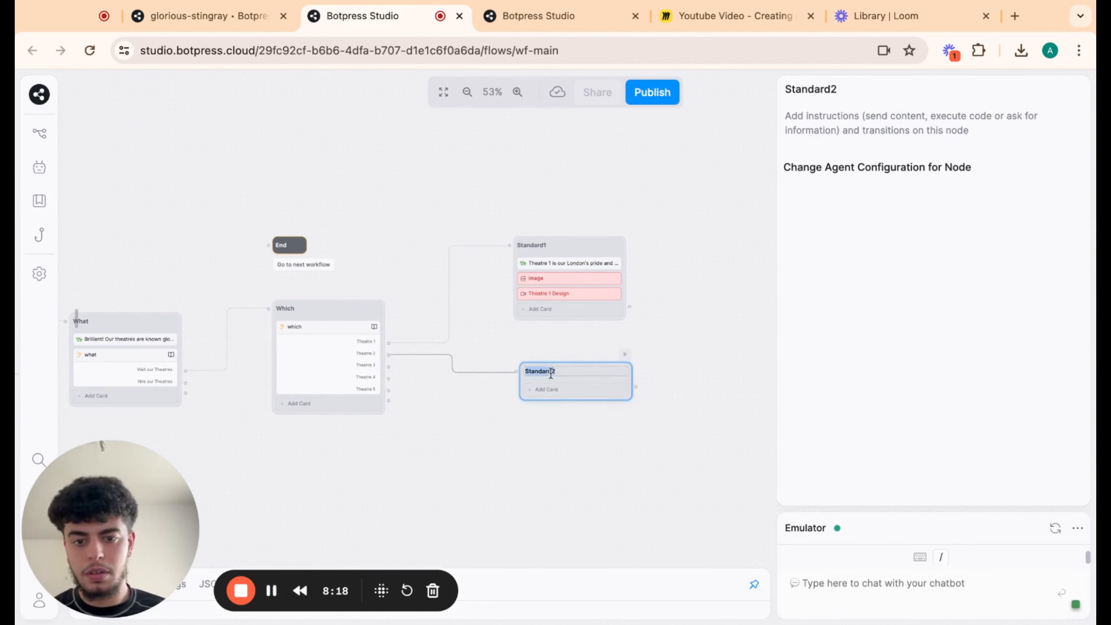
- Add a Text card and a Video card to the node connected to "Theatre 2"
click(594, 395)
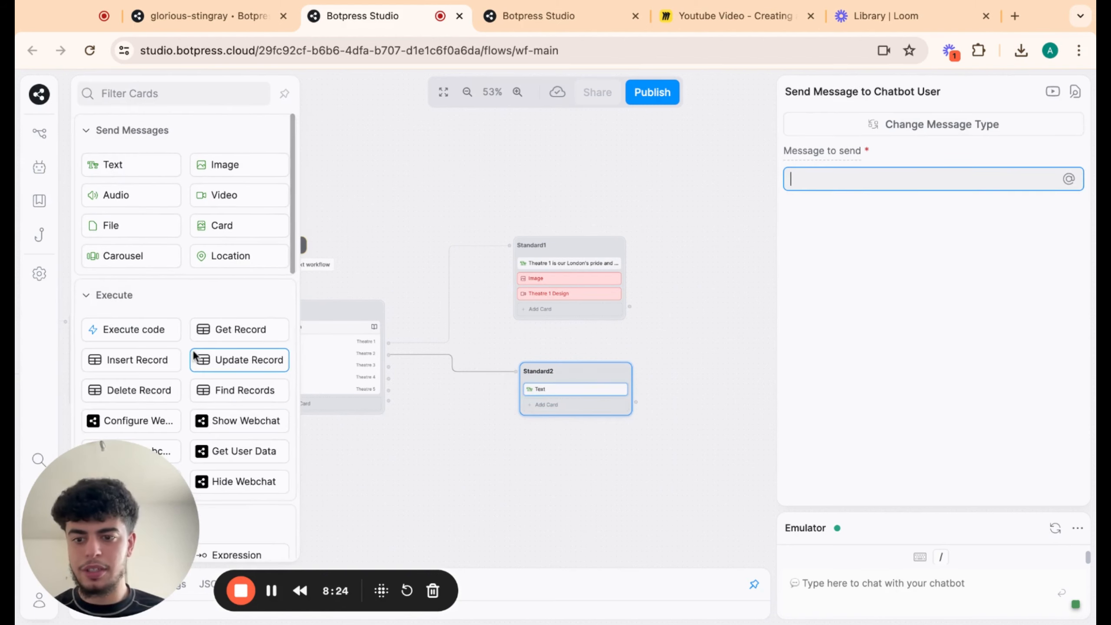
scroll(197, 356, down, 5)
scroll(195, 355, up, 5)
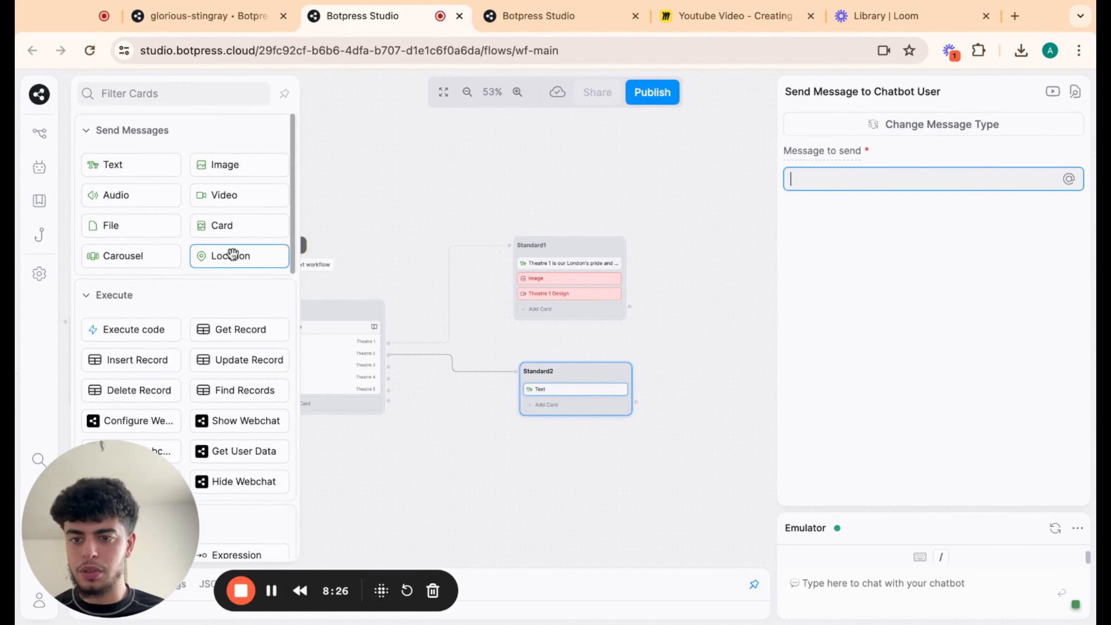
drag(214, 197, 560, 404)
- Set the message of the Standard2 node's Text card to "Theatre 2"
click(563, 384)
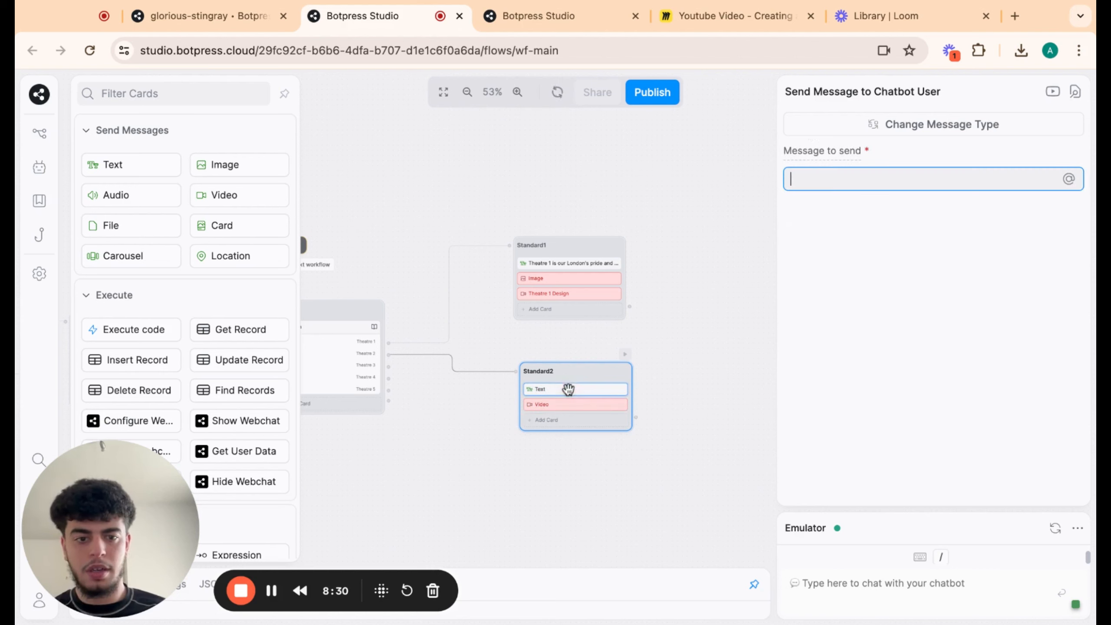
text(The)
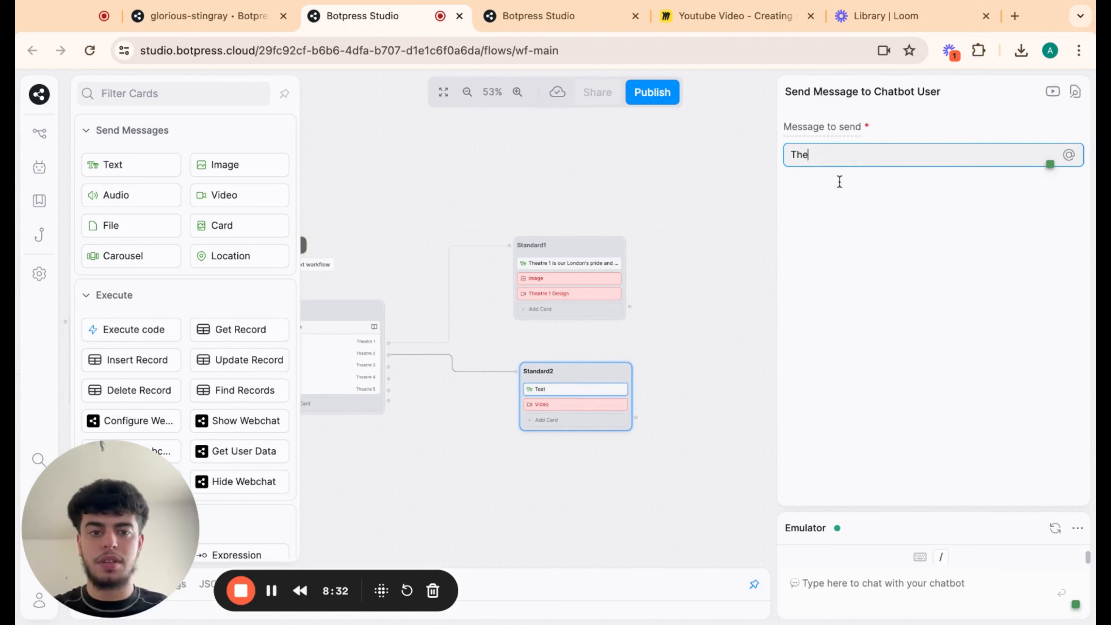
text(art)
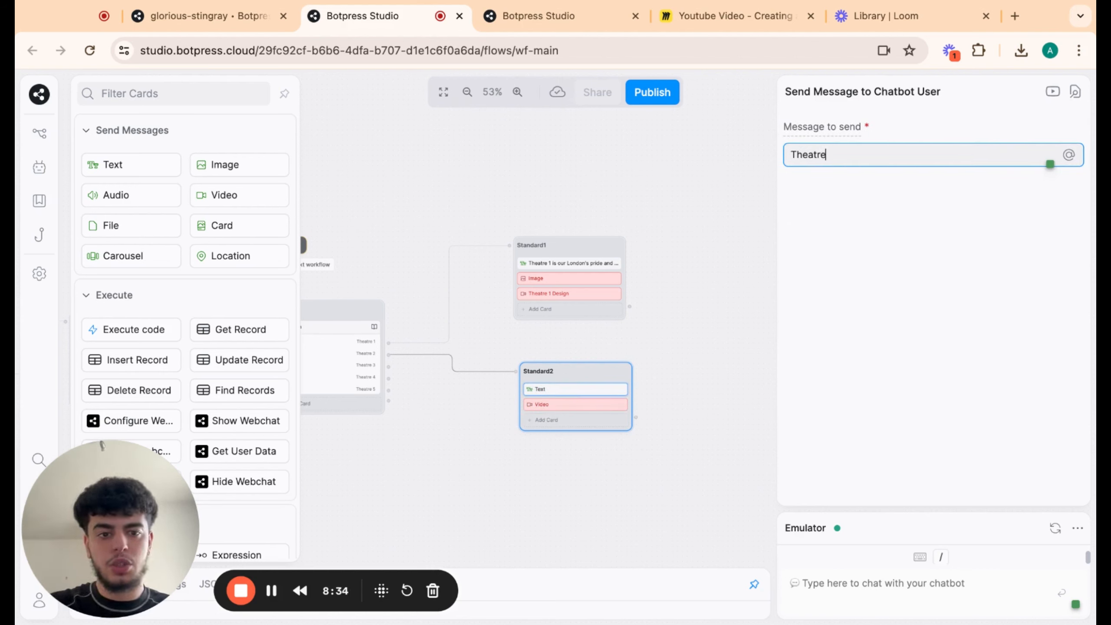
click(674, 375)
- Connect the What node's "Hire our Theatres" choice to a new standard node
scroll(363, 441, left, 5)
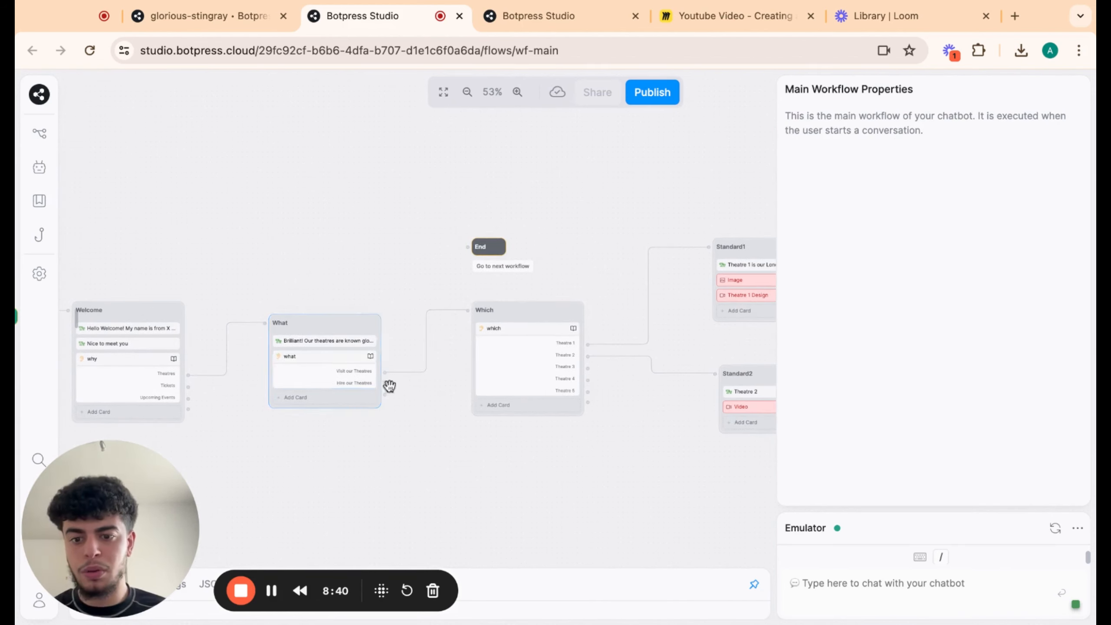
drag(384, 383, 464, 494)
click(507, 506)
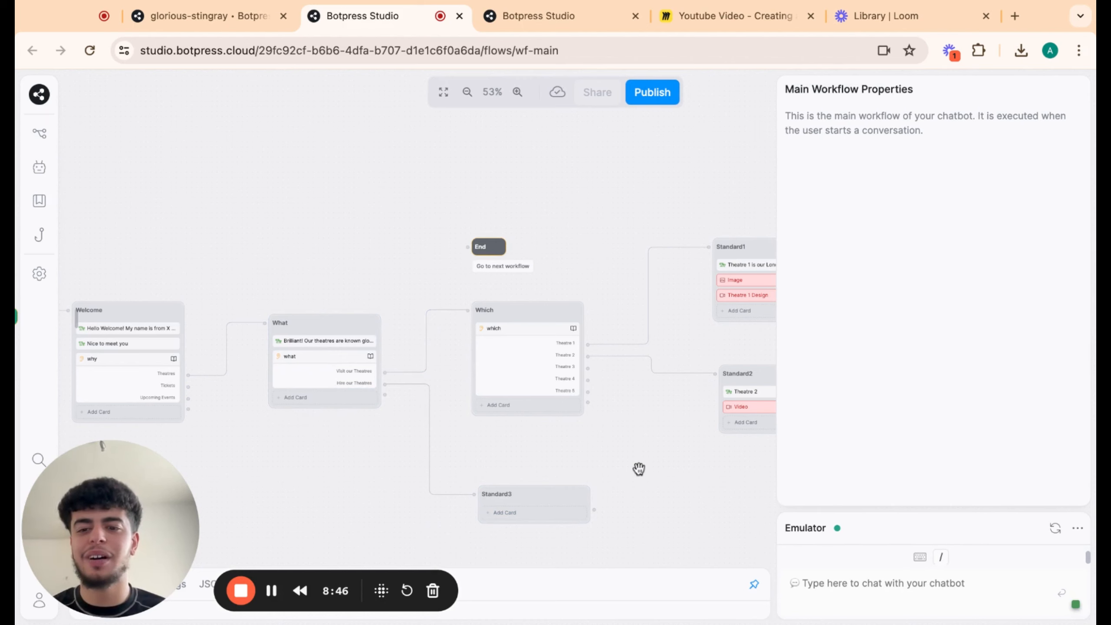
- Connect the Welcome node's "Tickets" and "Upcoming Events" choices each to their own new standard node
drag(373, 513, 685, 500)
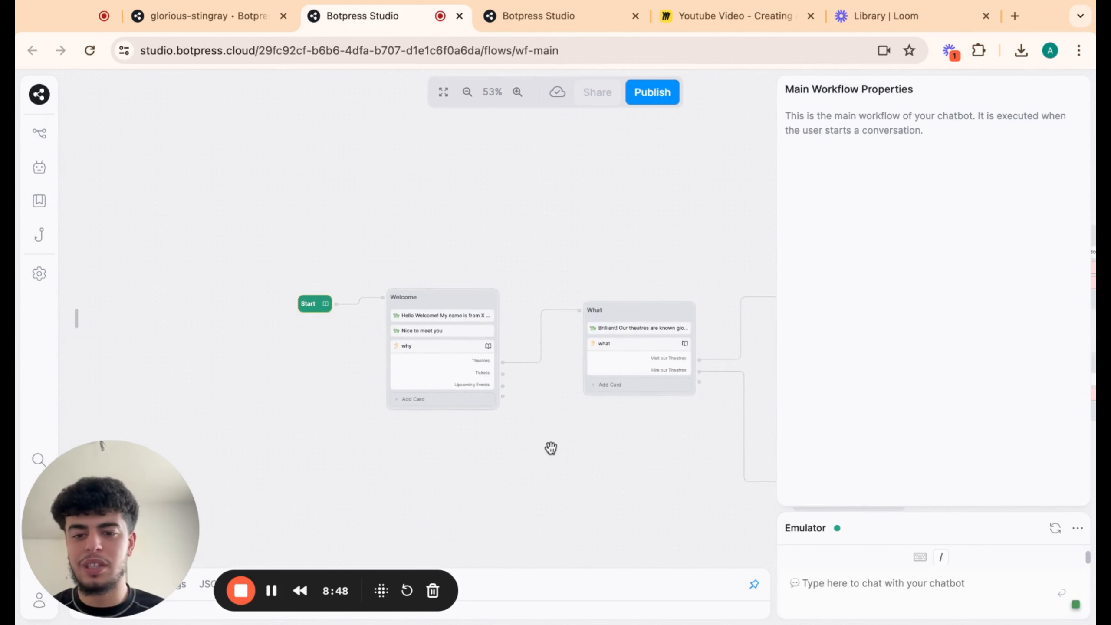
drag(503, 374, 534, 481)
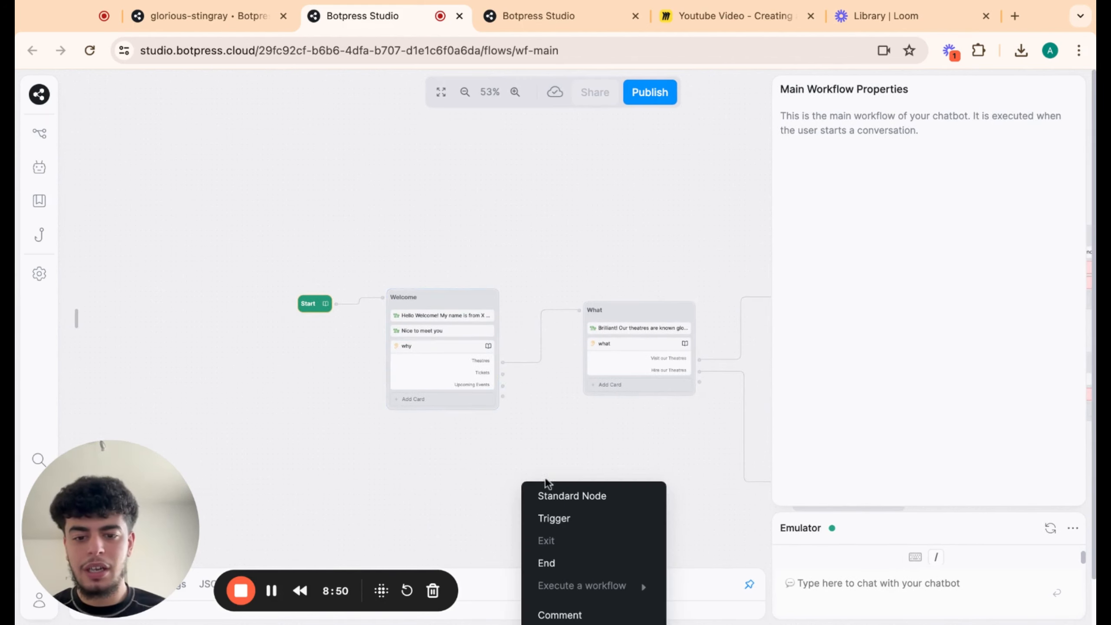
click(568, 494)
drag(503, 385, 516, 540)
click(568, 566)
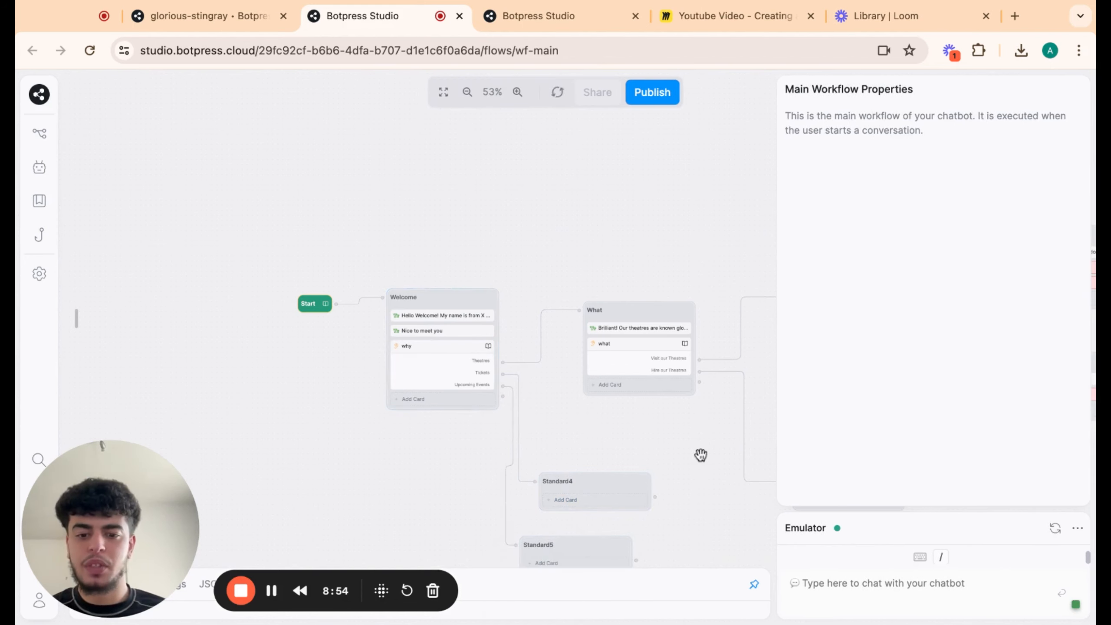
scroll(697, 455, down, 2)
scroll(698, 455, down, 2)
scroll(698, 455, right, 3)
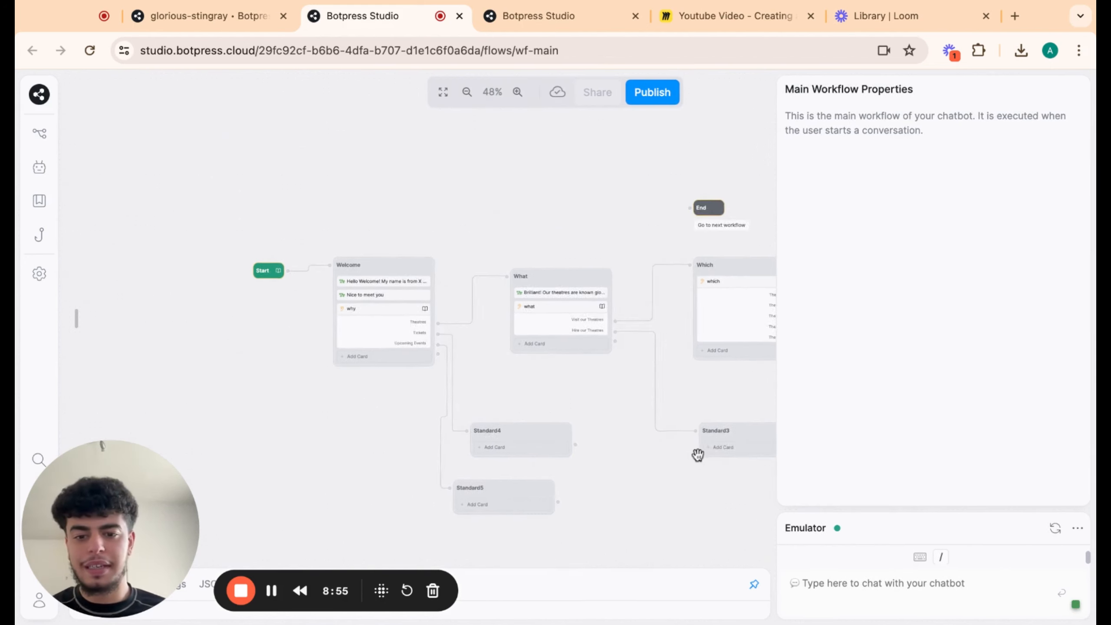
- Connect the Standard4 node, which follows the Welcome node's "Tickets" choice, to a new standard node
click(511, 433)
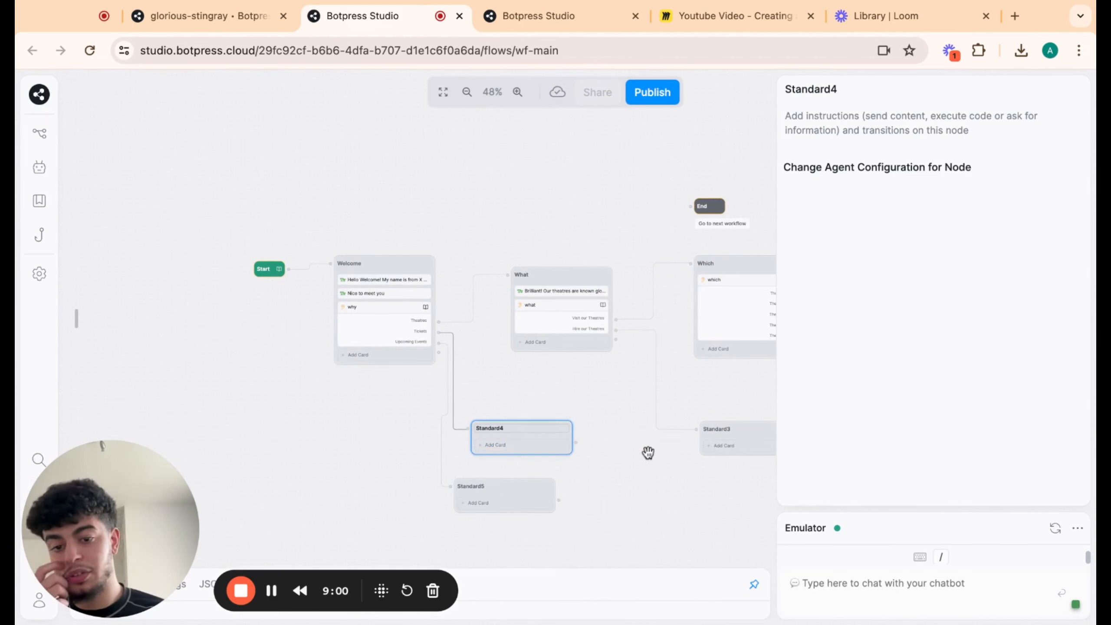
scroll(617, 463, right, 3)
scroll(617, 463, down, 1)
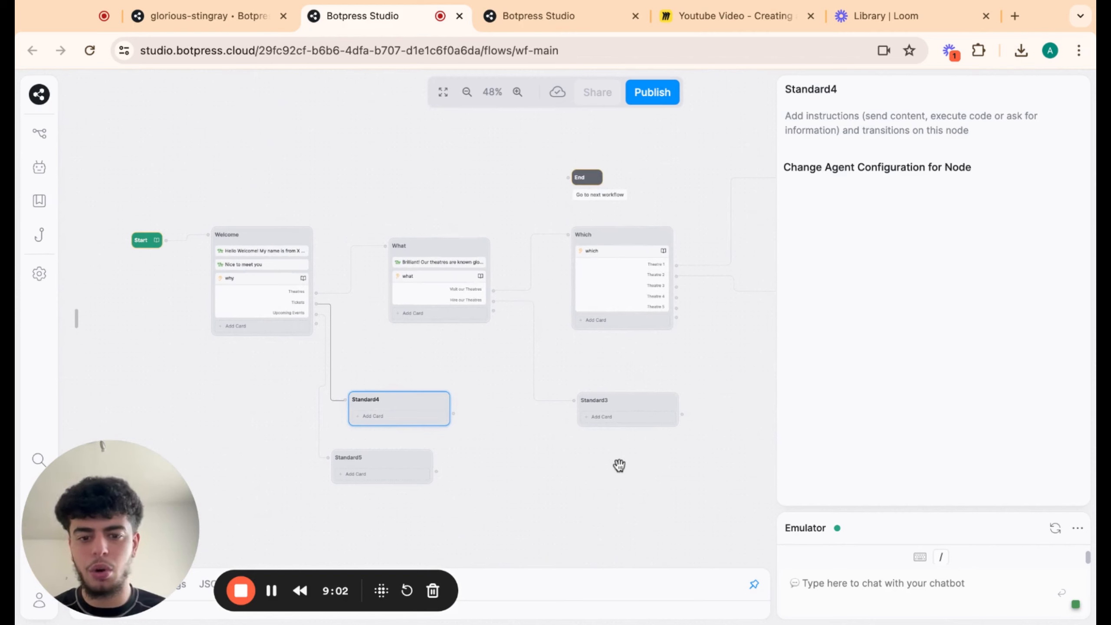
click(516, 465)
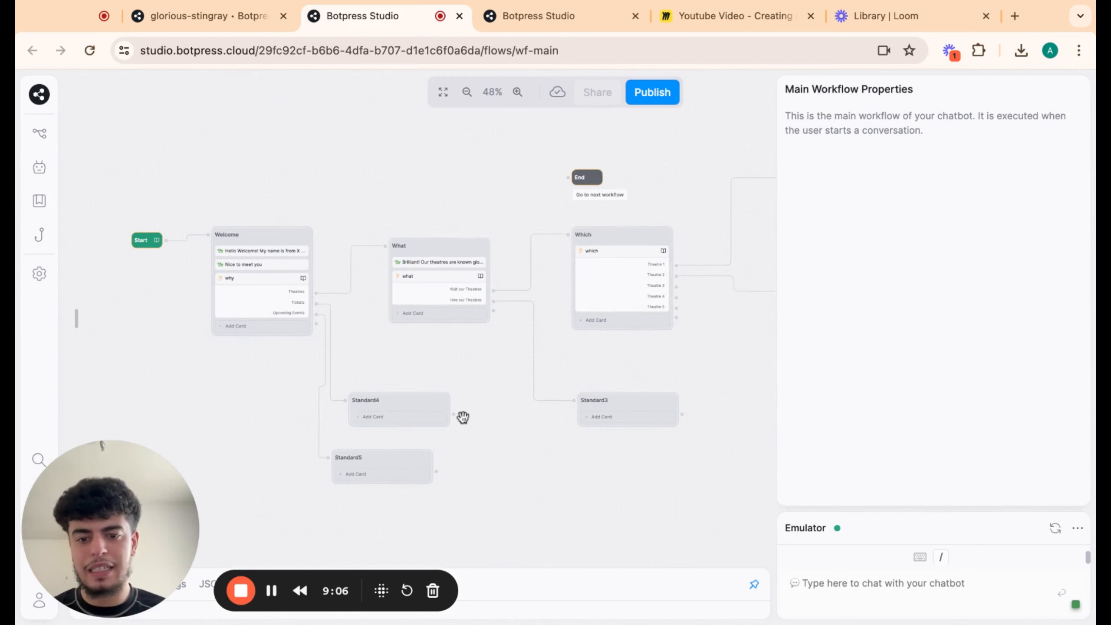
drag(456, 416, 563, 451)
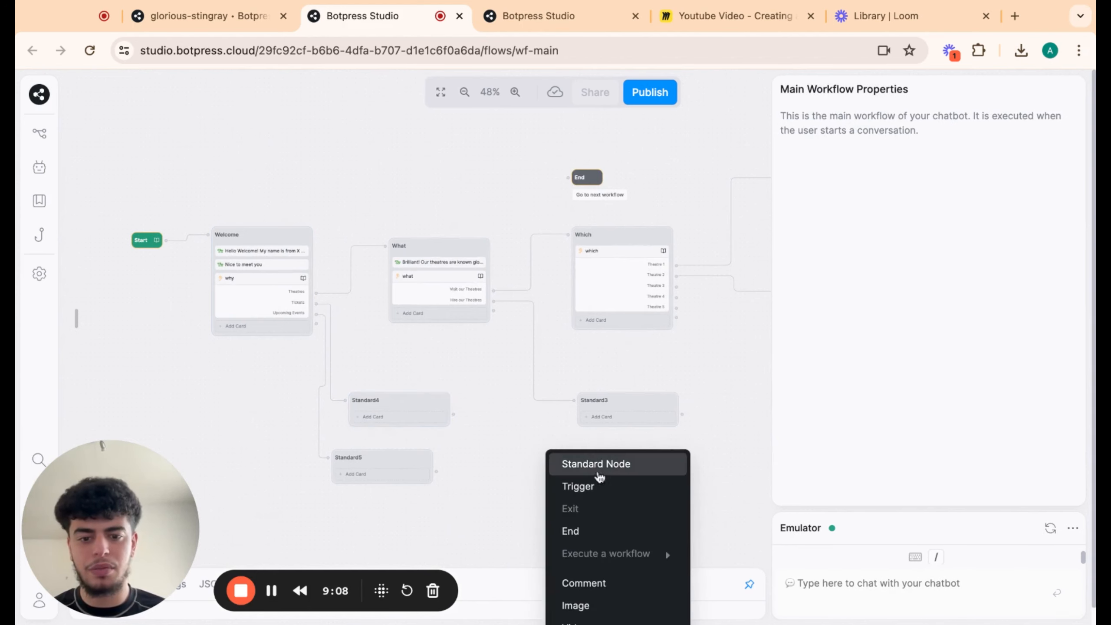
click(652, 459)
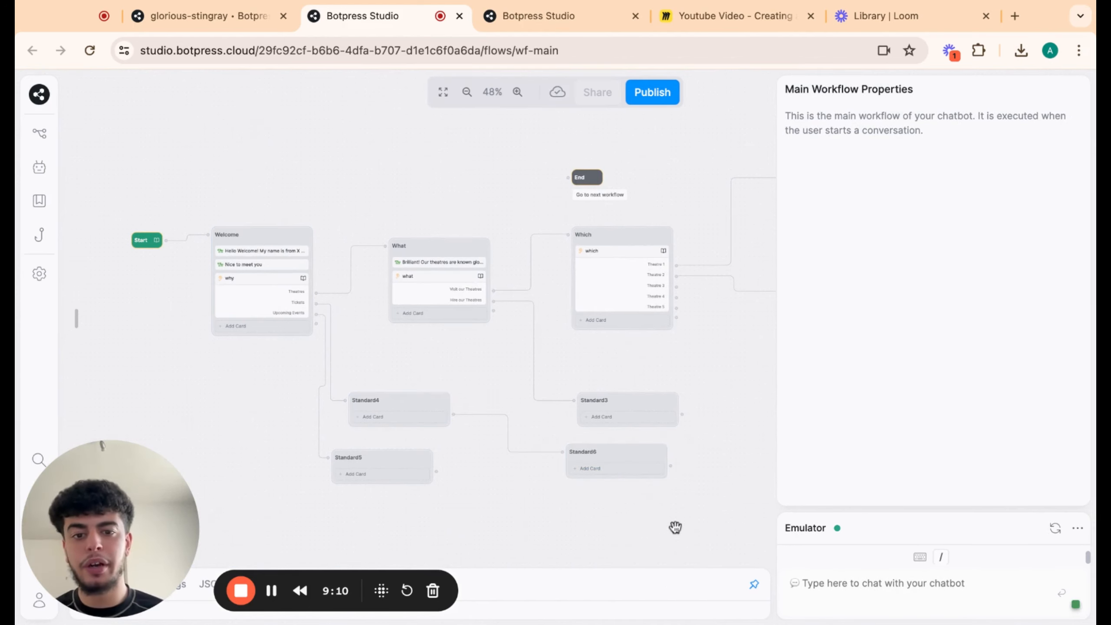
scroll(684, 523, right, 5)
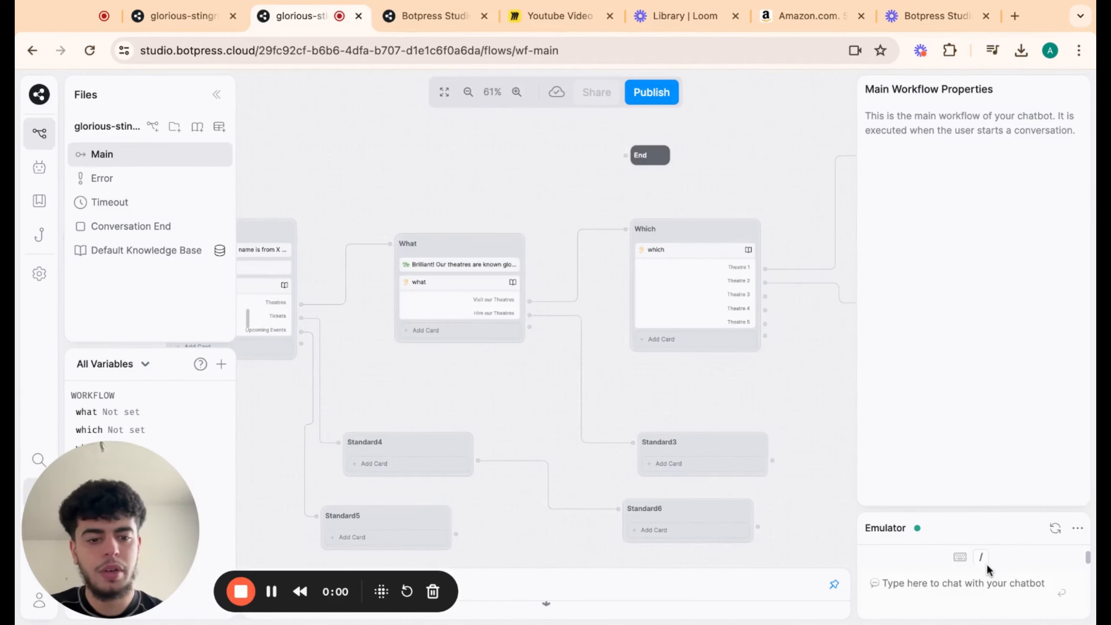
- Test the chatbot in the emulator by sending "hello", choosing "Theatres", "Visit our Theatres" and "Theatre 1", and review the conversation
click(979, 579)
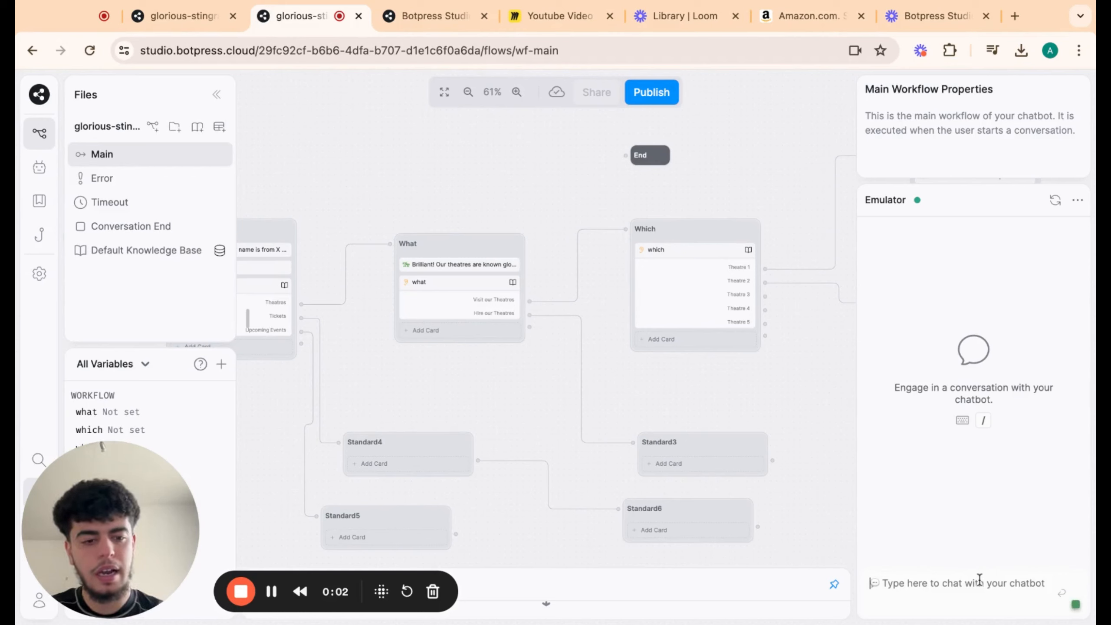
text(hello)
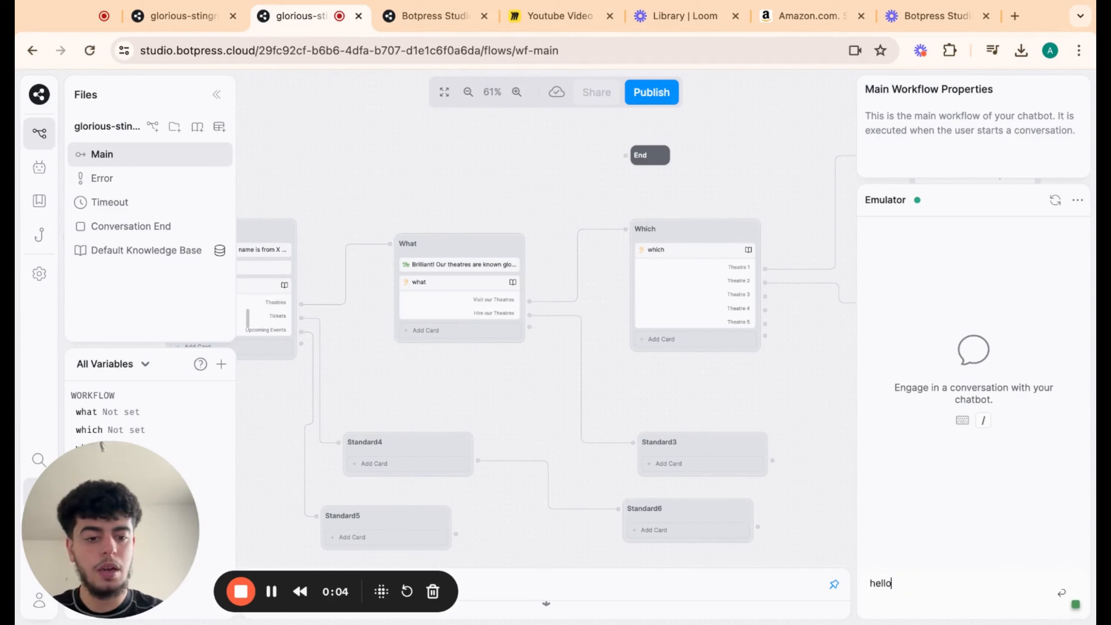
key(Return)
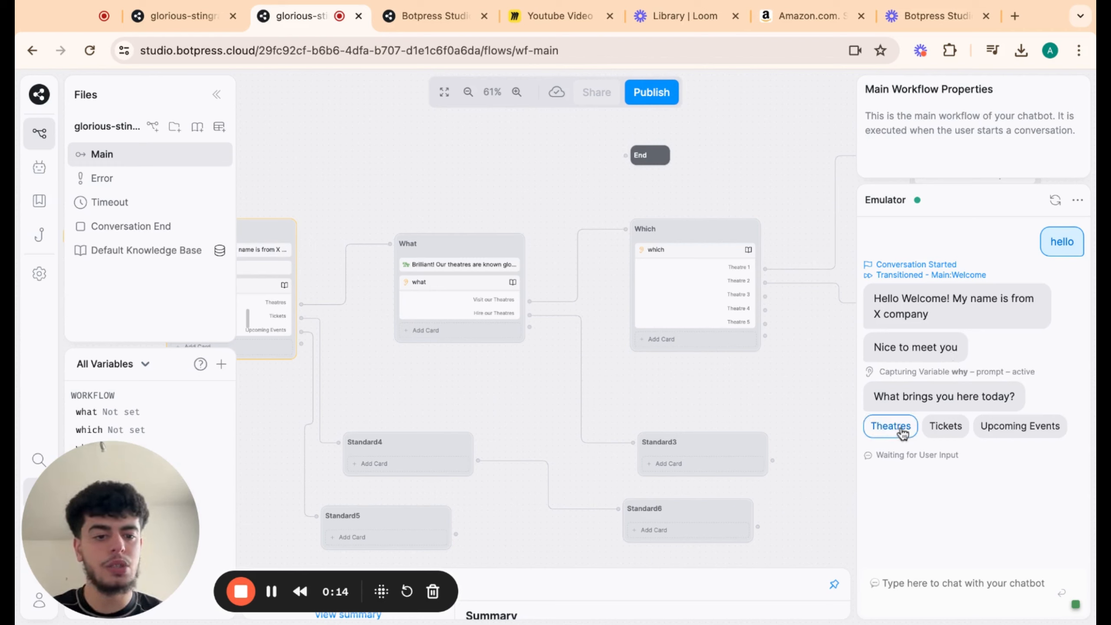
click(903, 432)
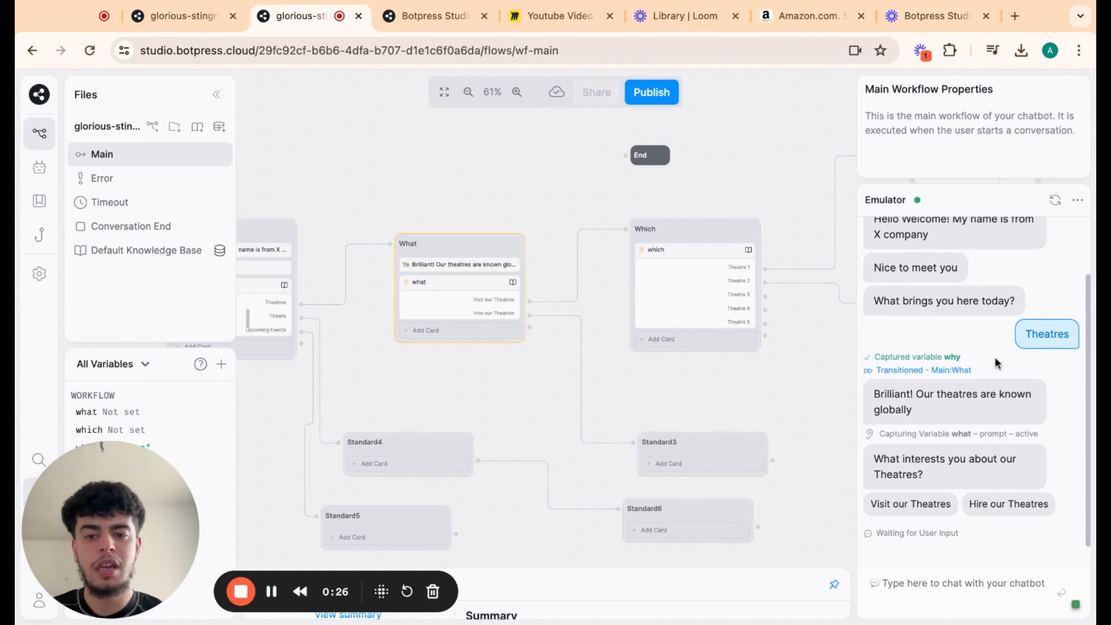
click(917, 507)
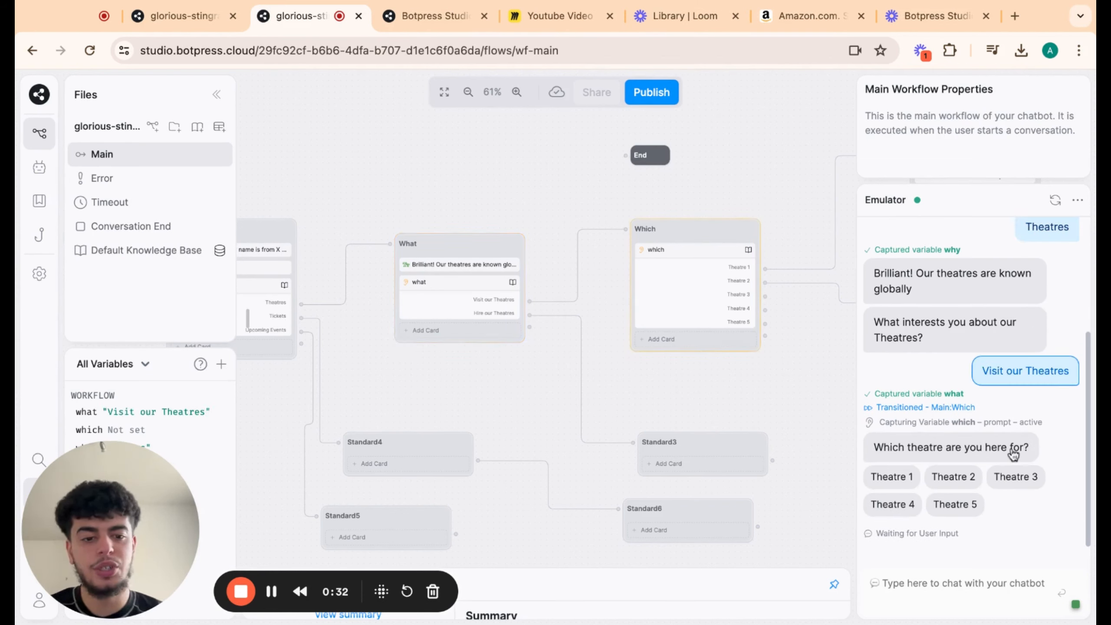
click(907, 485)
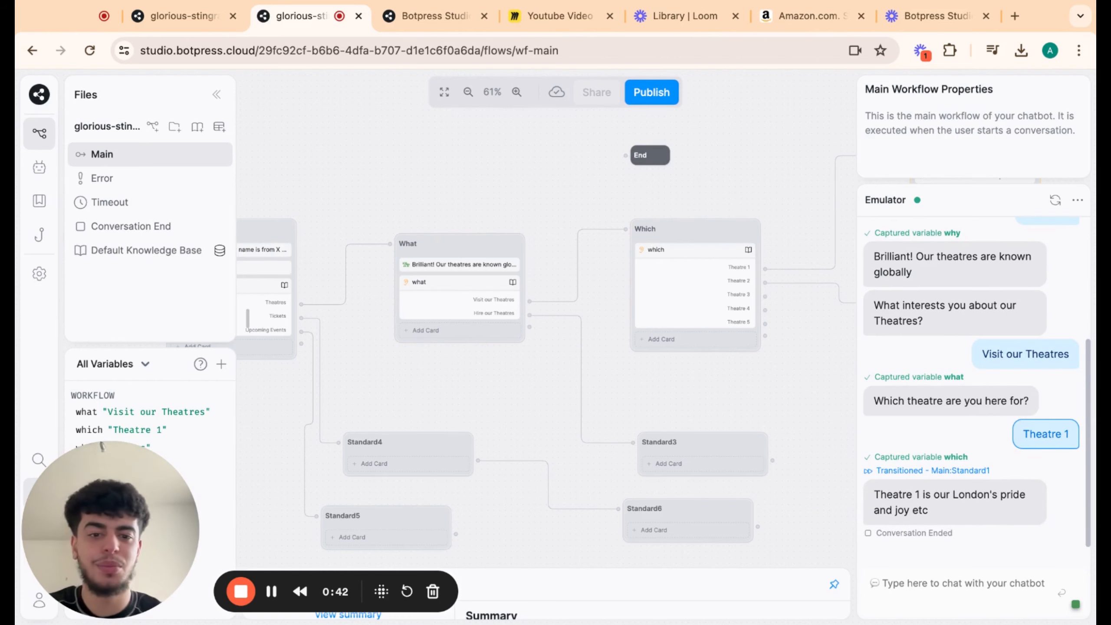
scroll(1045, 407, up, 5)
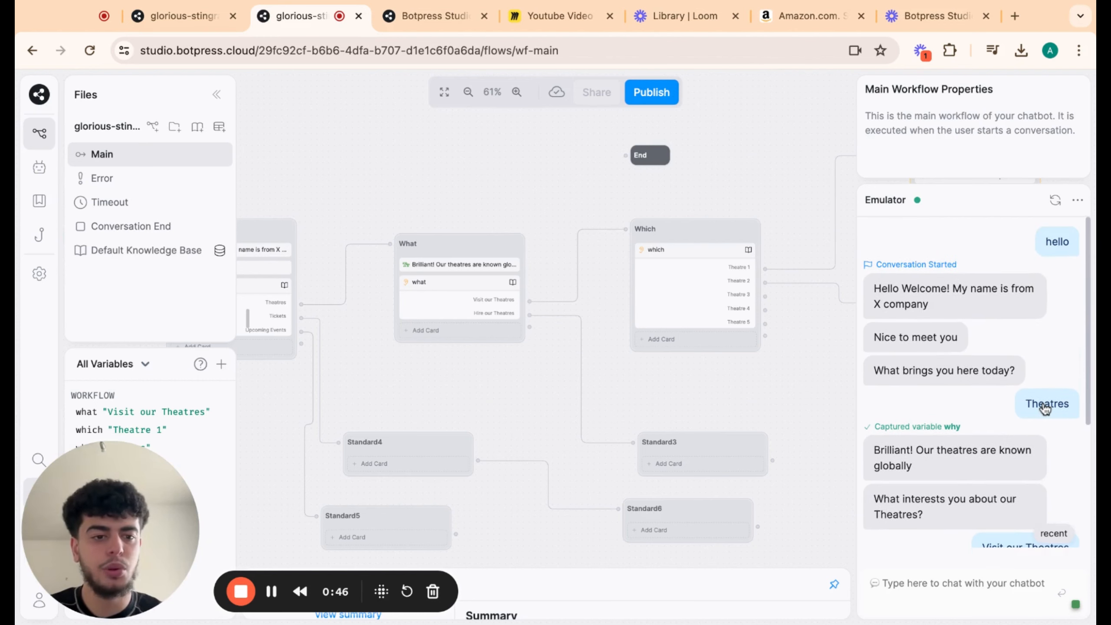
scroll(1045, 407, down, 5)
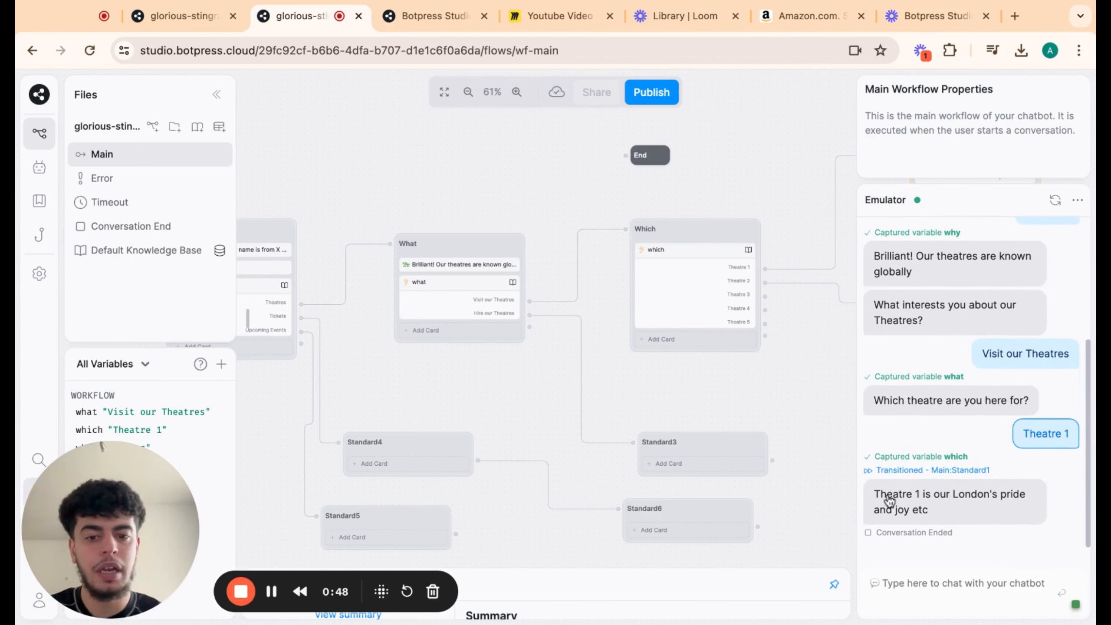
- Insert the bot's first name after "My name is" in the Welcome node's first message
drag(419, 374, 508, 367)
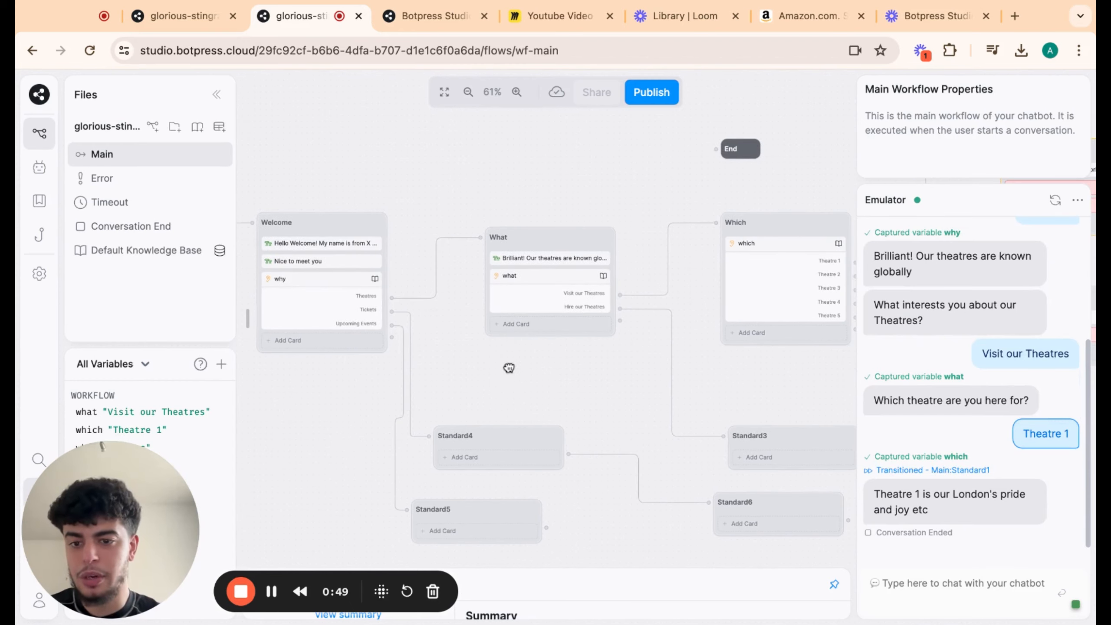
click(345, 258)
click(346, 243)
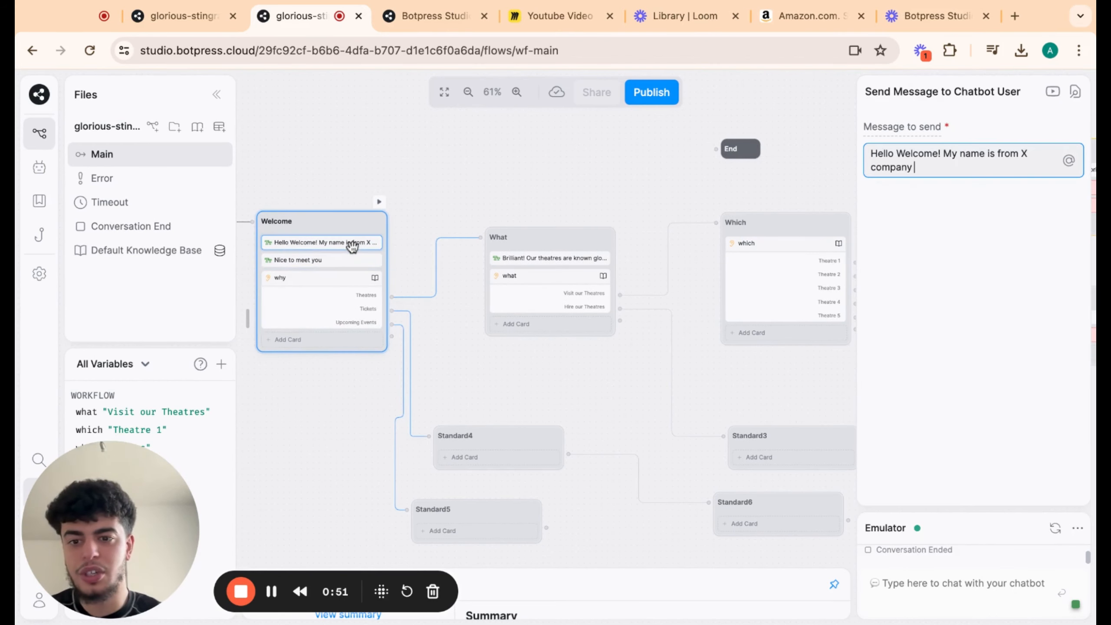
click(996, 159)
text(Joe)
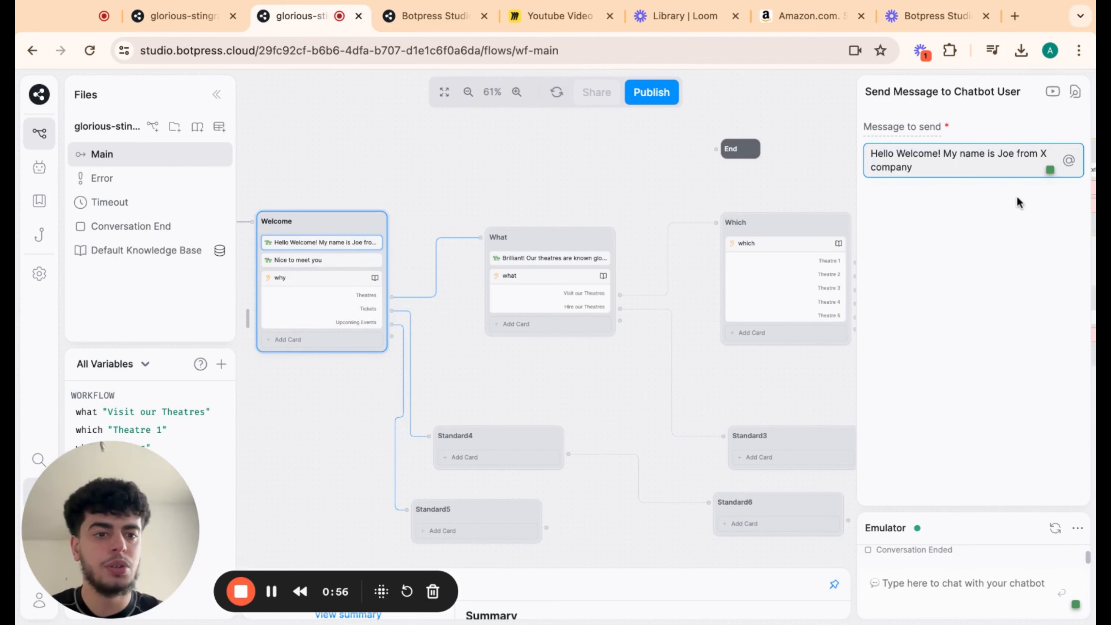
click(452, 154)
scroll(642, 318, down, 1)
drag(617, 389, 615, 350)
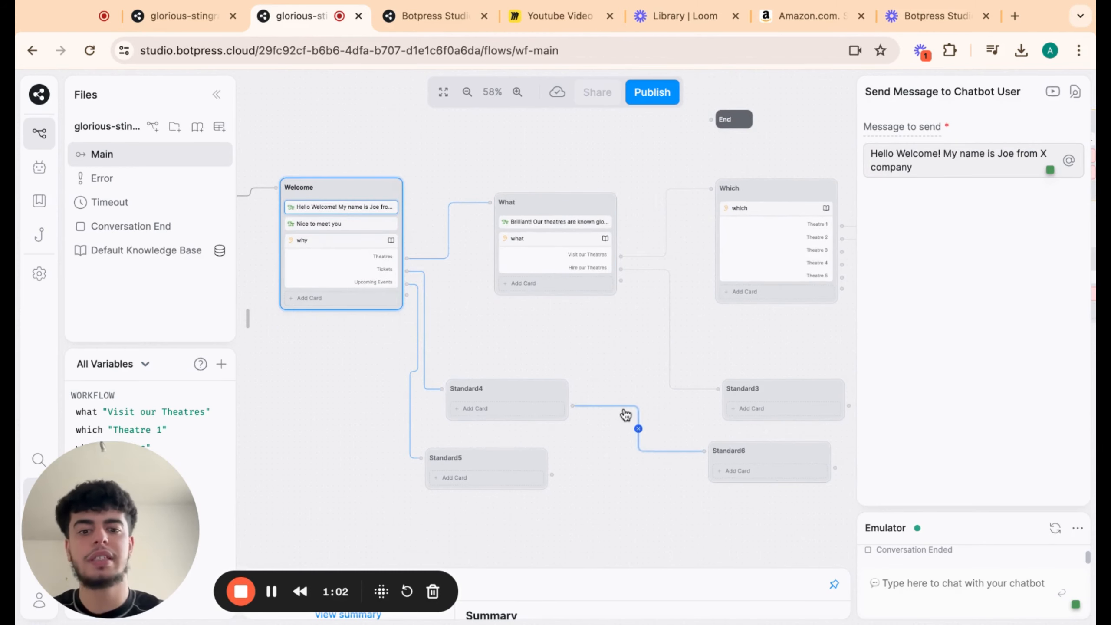
click(660, 395)
drag(660, 394, 509, 330)
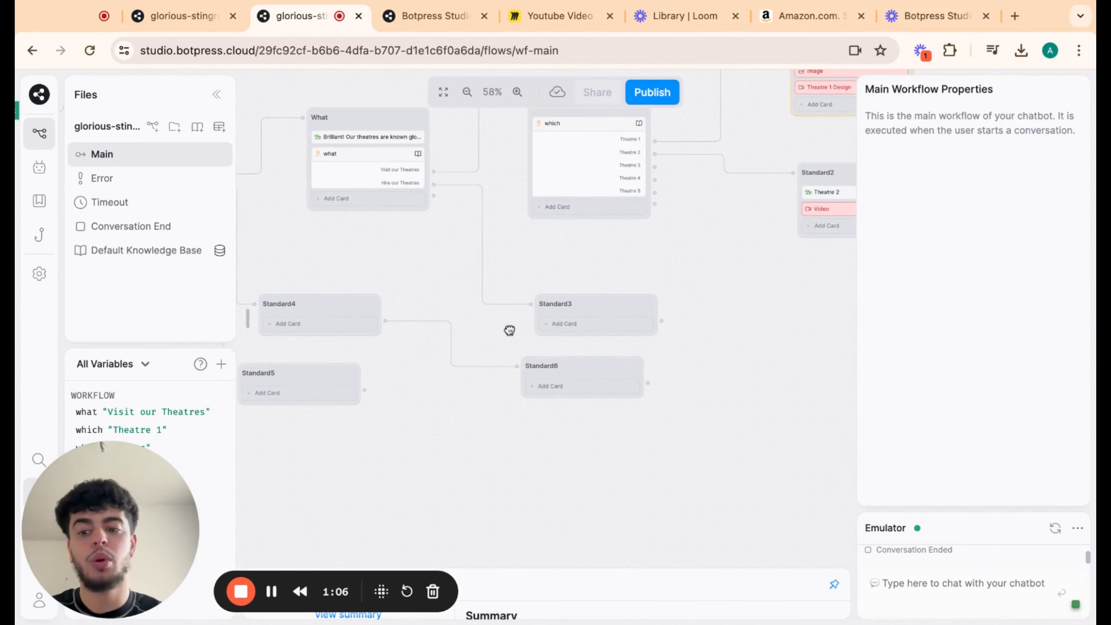
scroll(787, 192, up, 5)
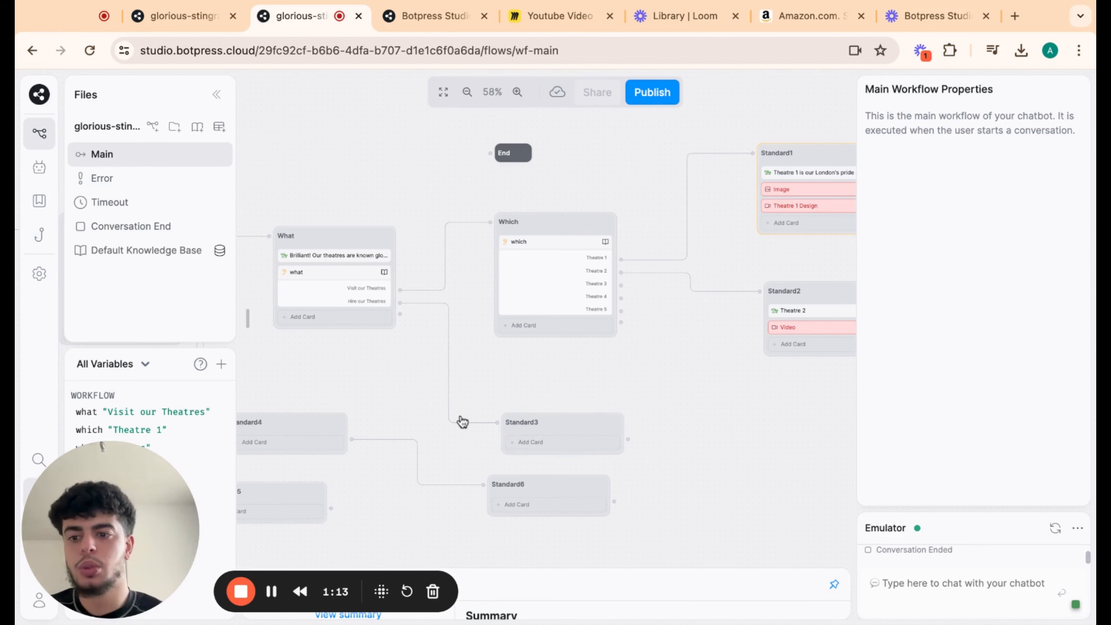
click(197, 255)
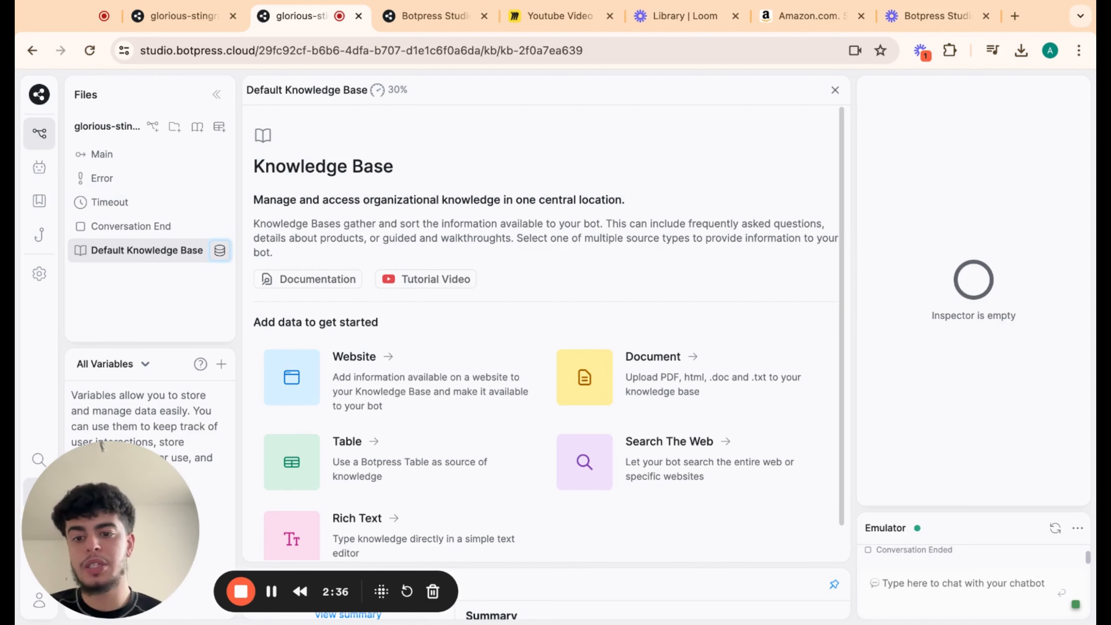
scroll(498, 467, down, 1)
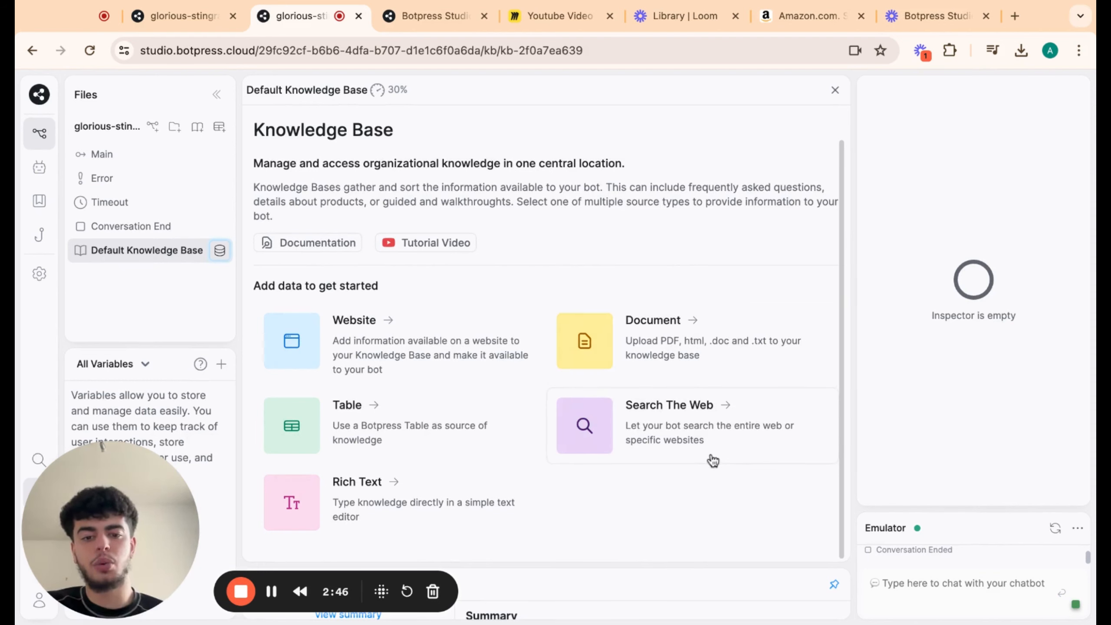
click(480, 371)
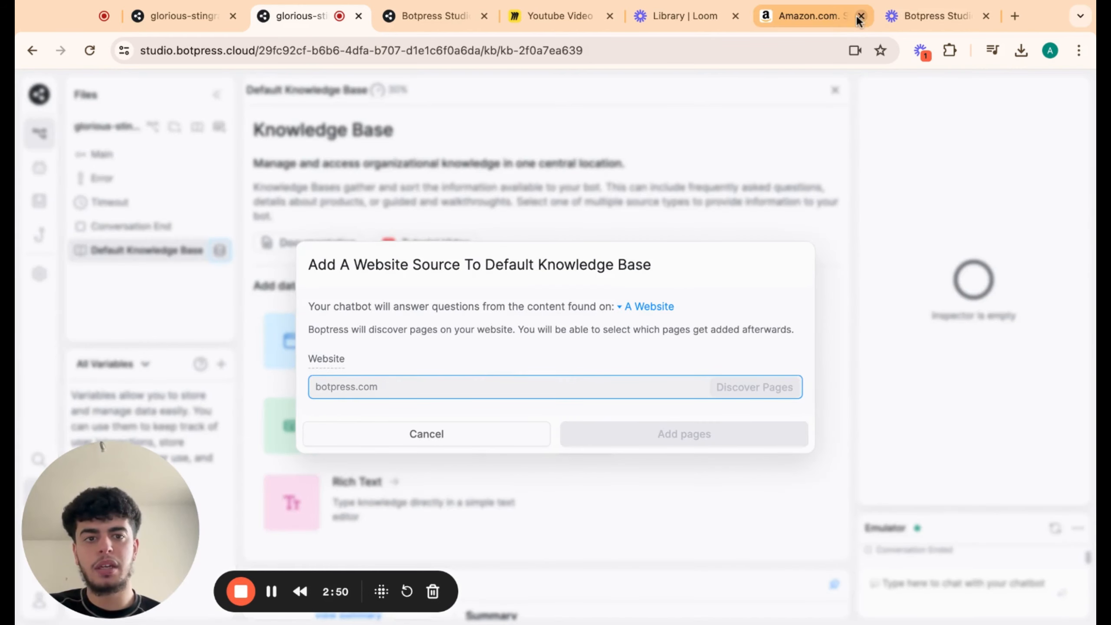
click(822, 17)
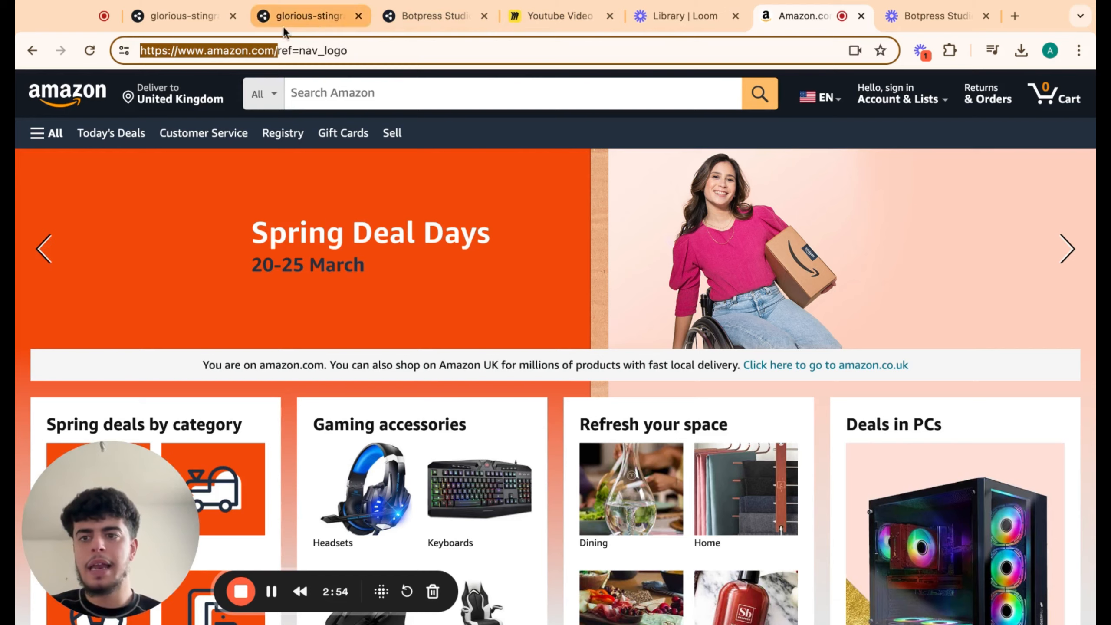
click(273, 17)
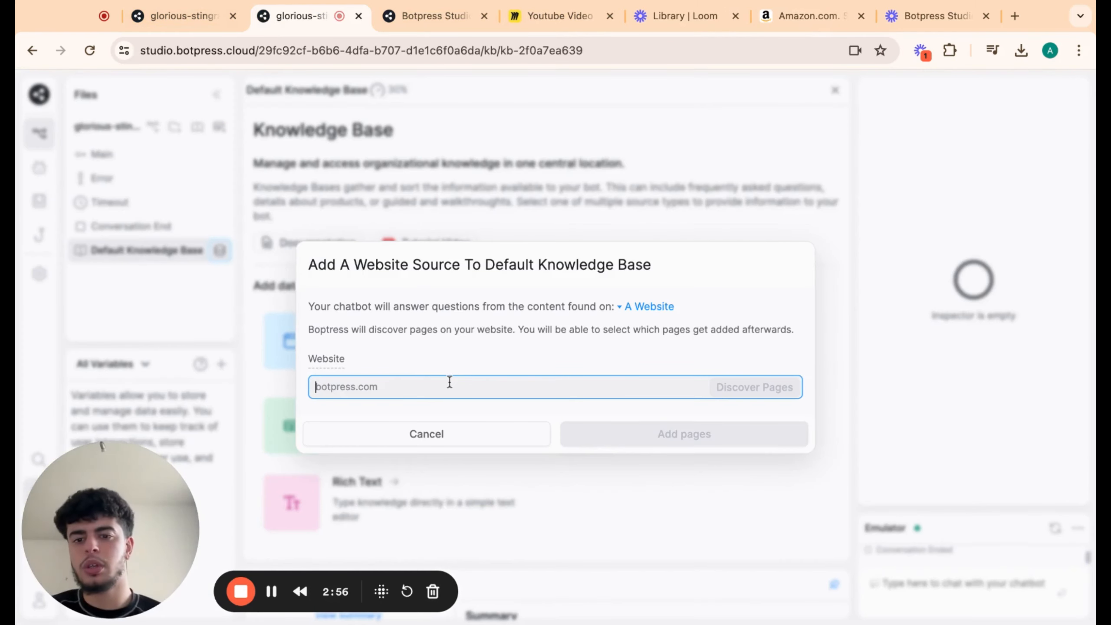
text(https://www.amazon.com/)
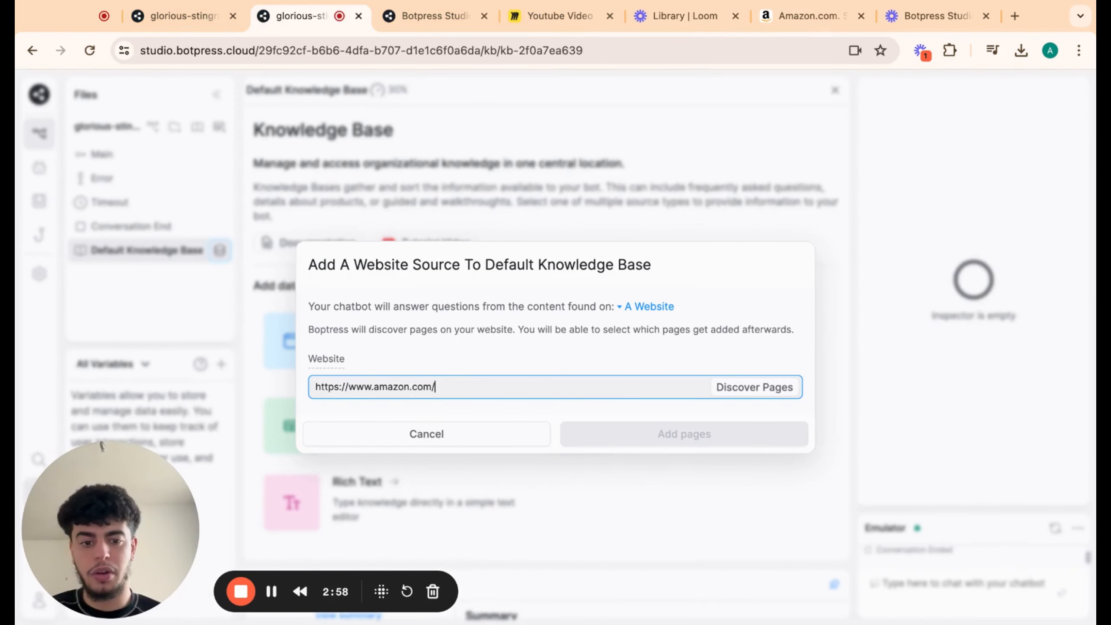
click(788, 394)
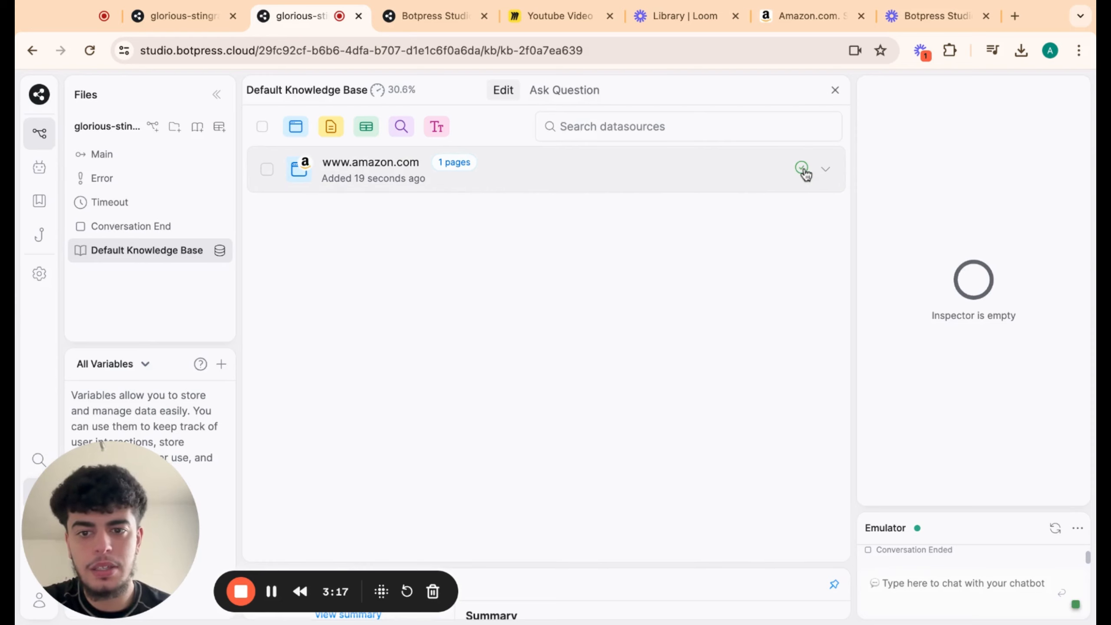
click(827, 172)
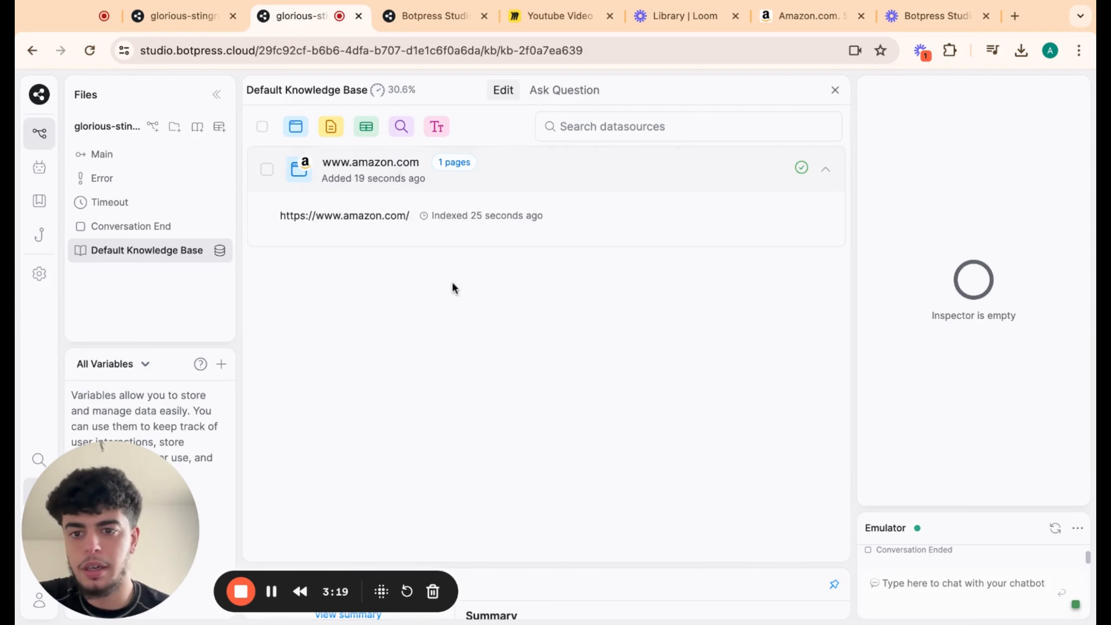
click(565, 91)
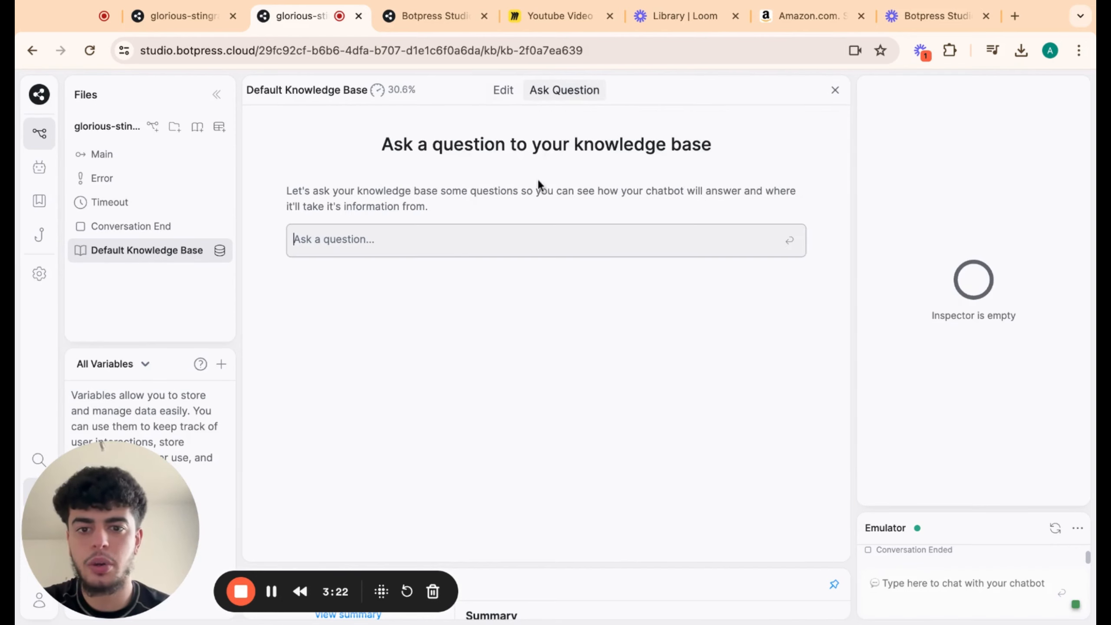
click(512, 239)
text(what do)
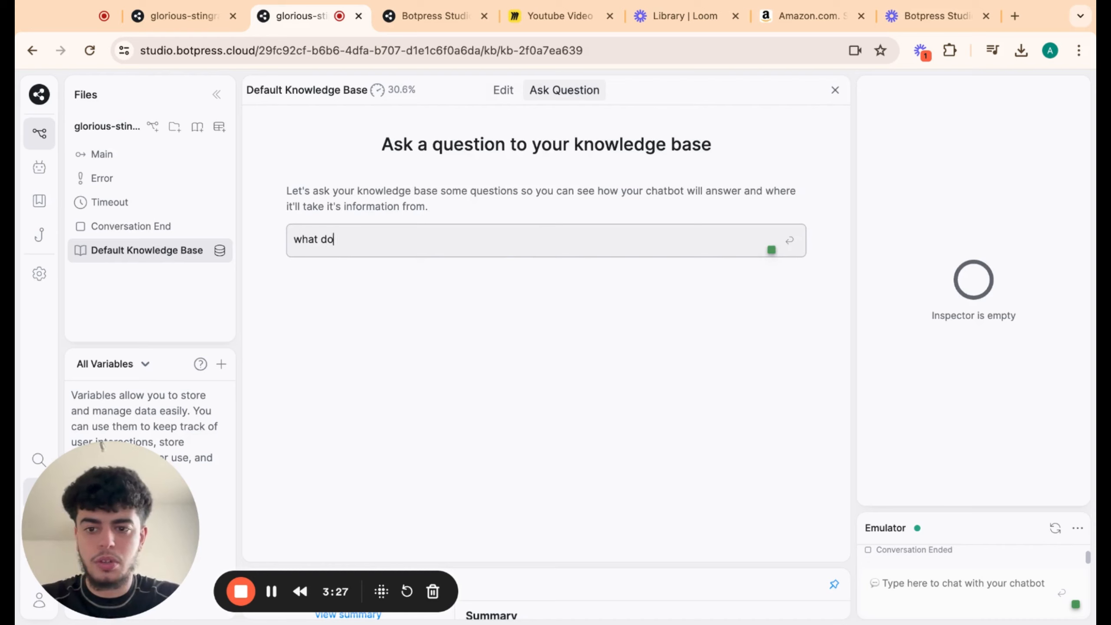
text(u sell?)
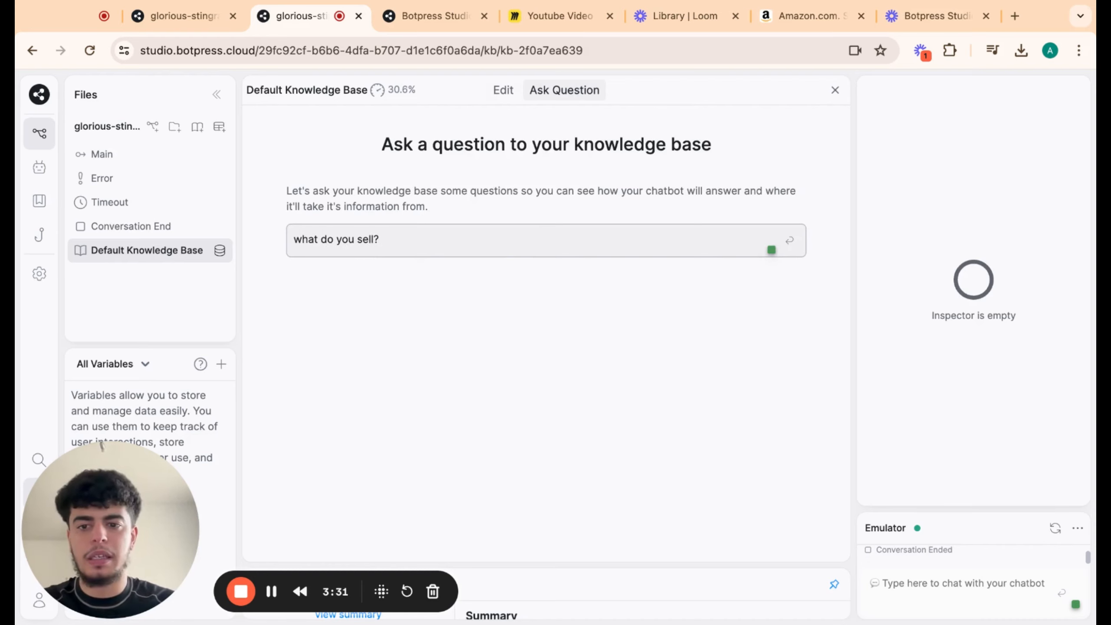
key(Return)
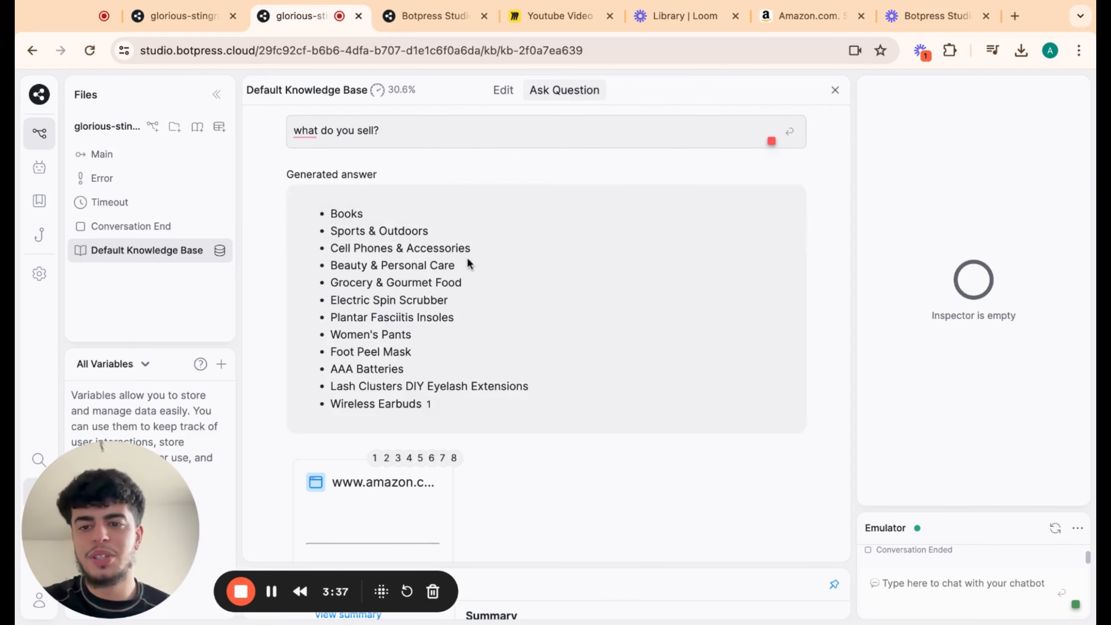
scroll(391, 254, down, 1)
click(376, 518)
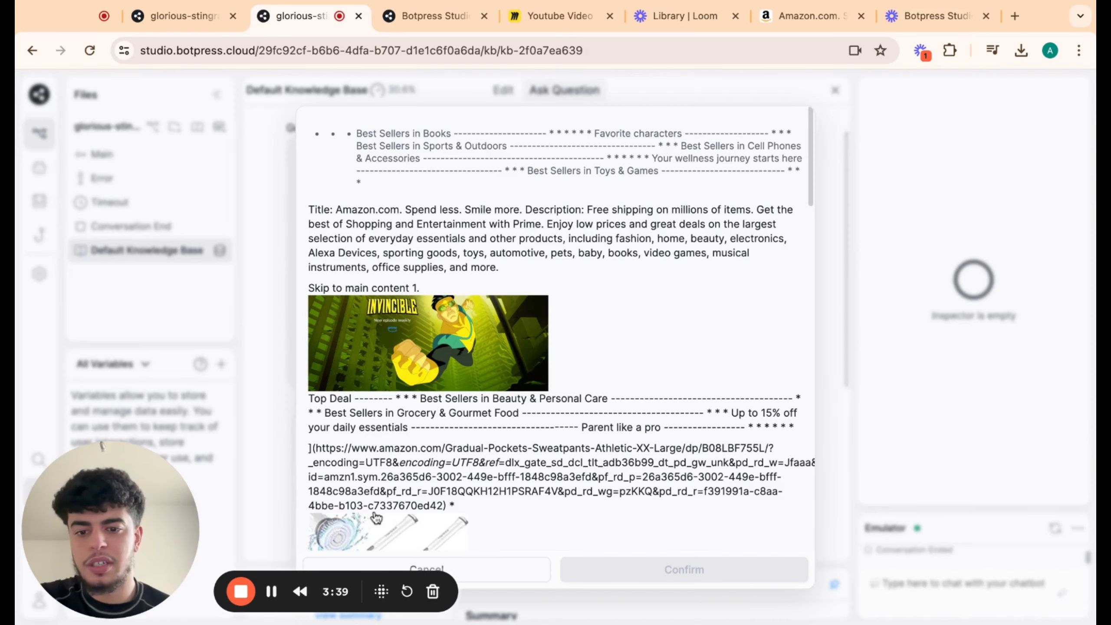
scroll(538, 359, down, 10)
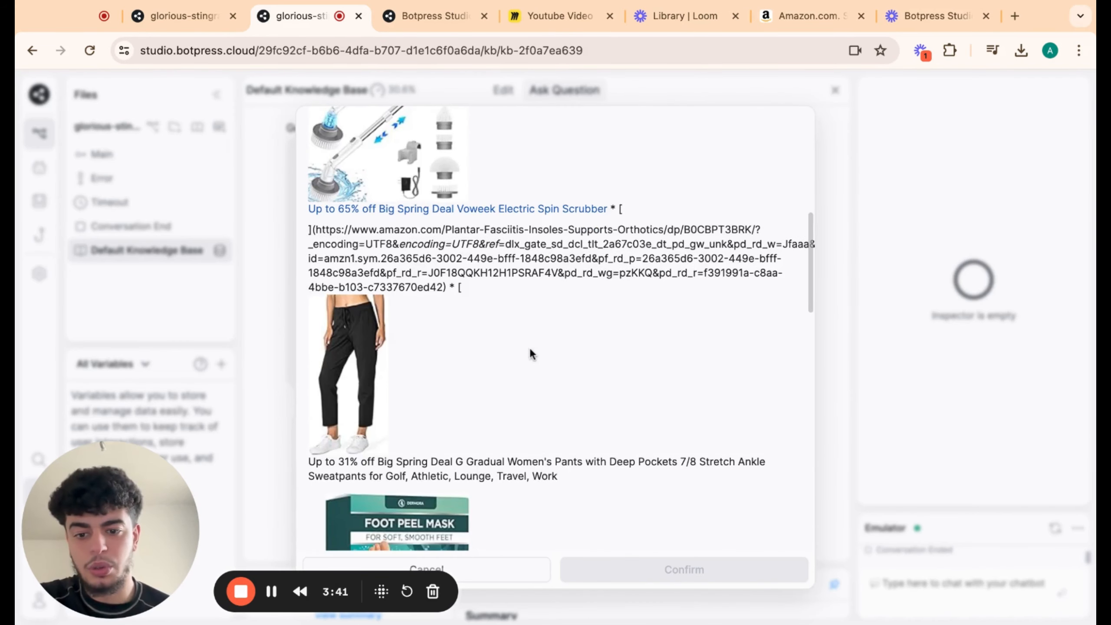
scroll(530, 354, down, 10)
scroll(519, 355, up, 4)
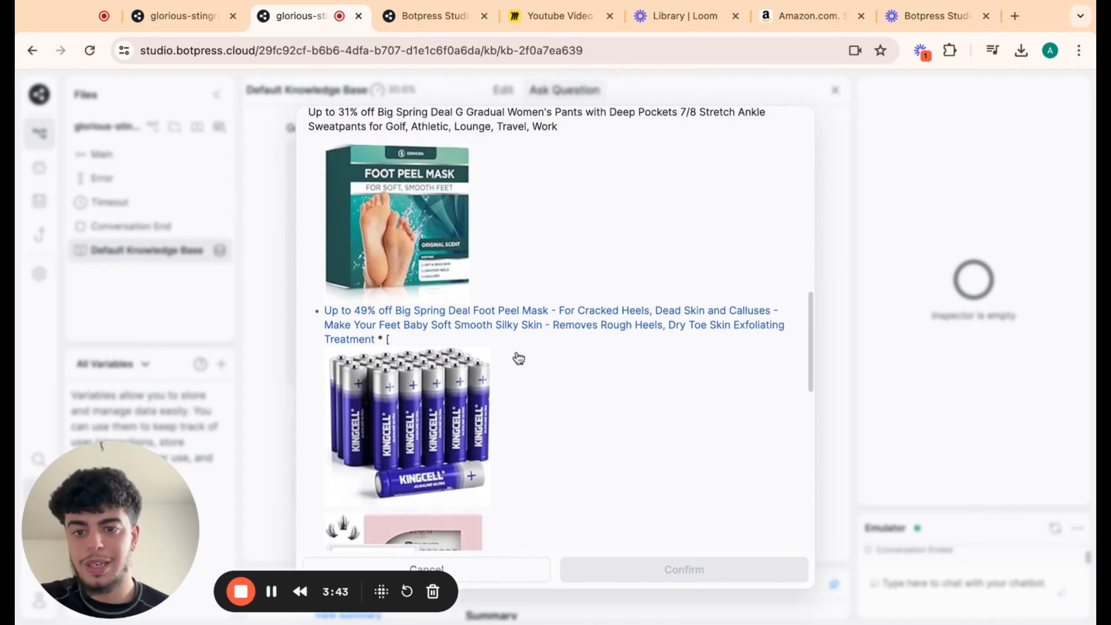
- Review the rest of the extracted Amazon page content and close the source preview
scroll(518, 357, down, 10)
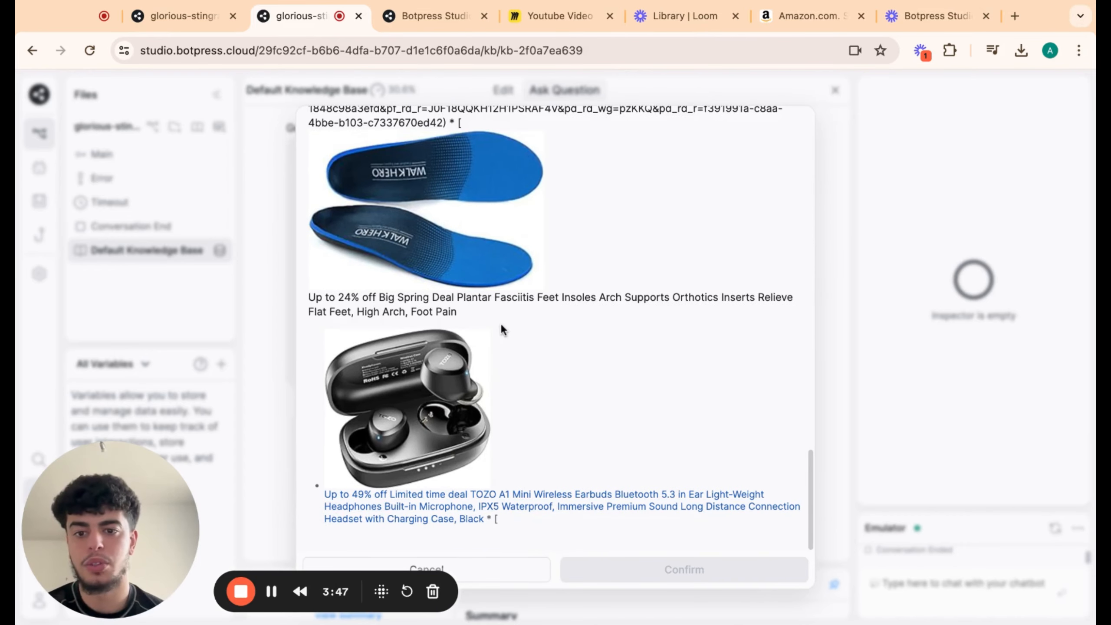
scroll(500, 321, up, 20)
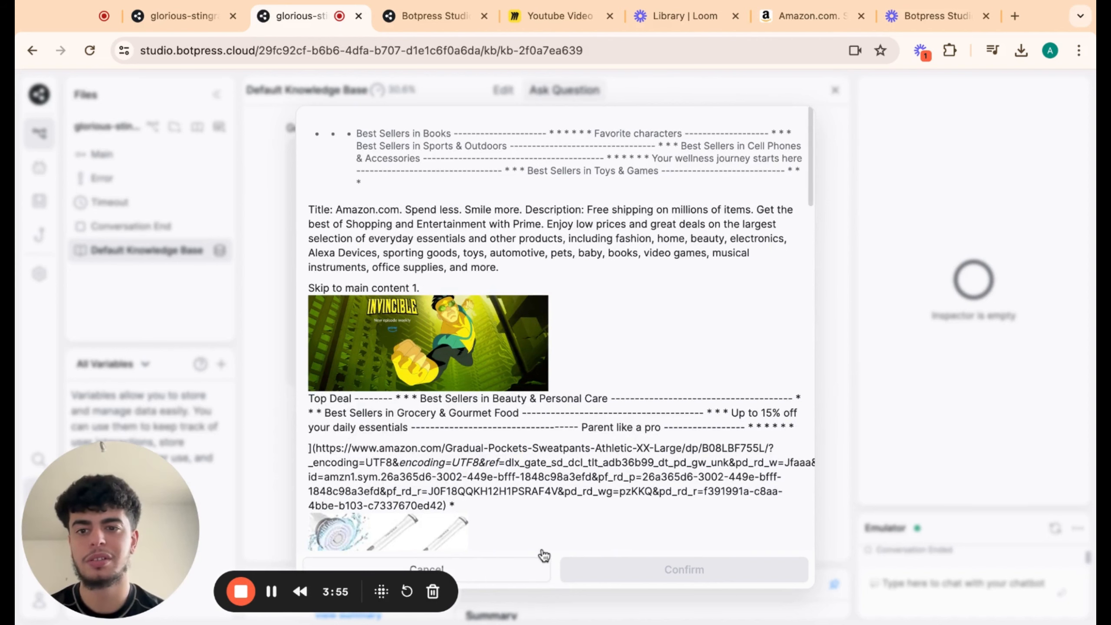
click(537, 571)
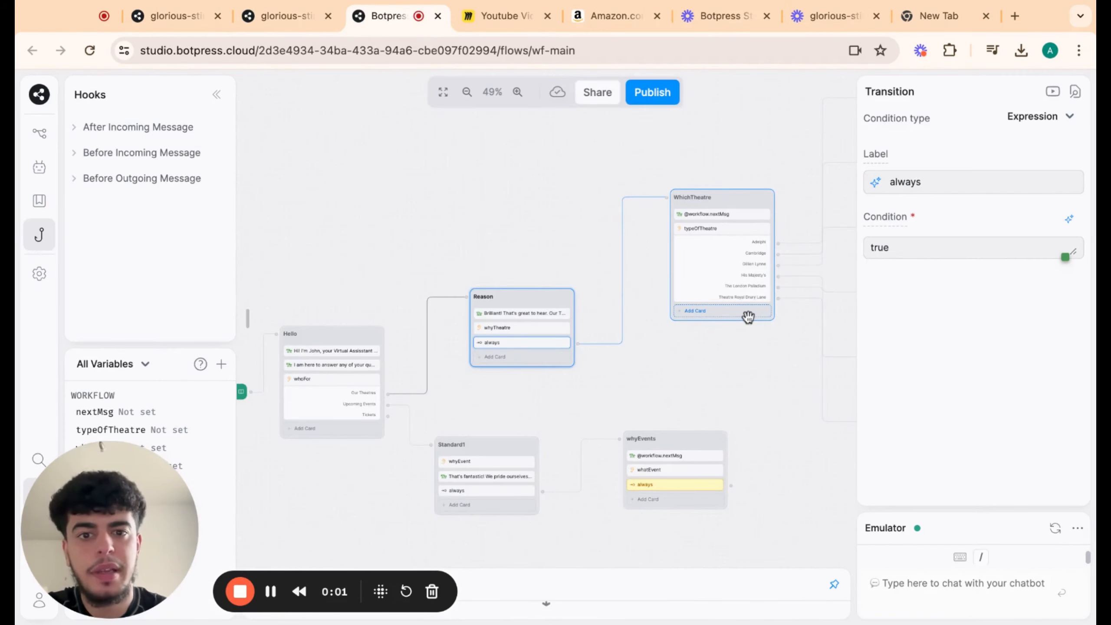
- Publish the theatre bot and open the chat page of enthusiastic-horse in the workspace dashboard
click(668, 100)
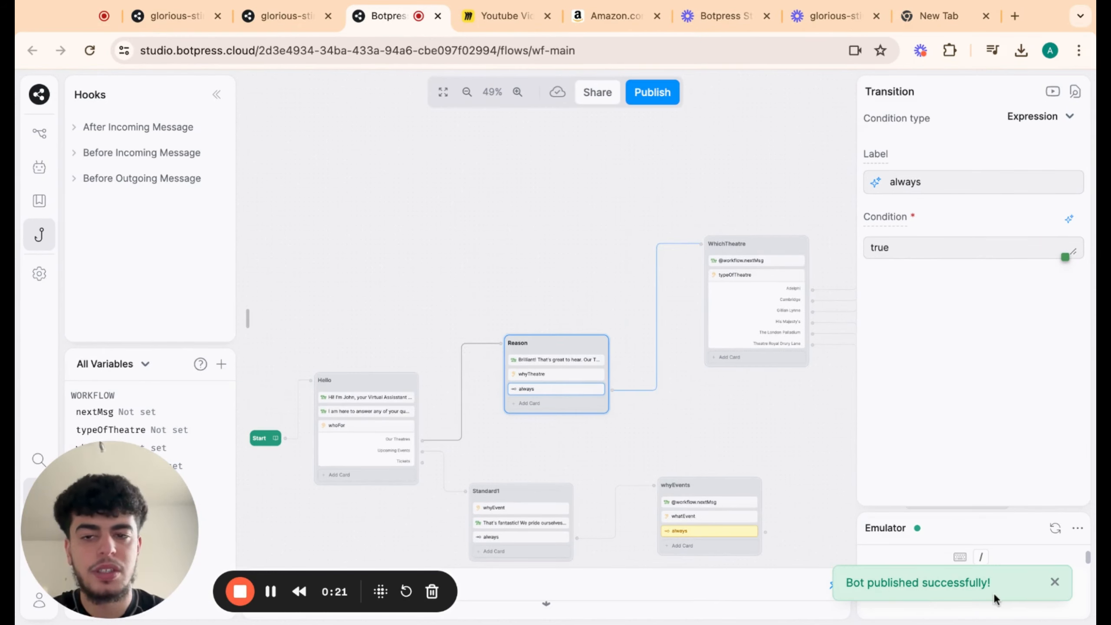
click(39, 94)
click(117, 128)
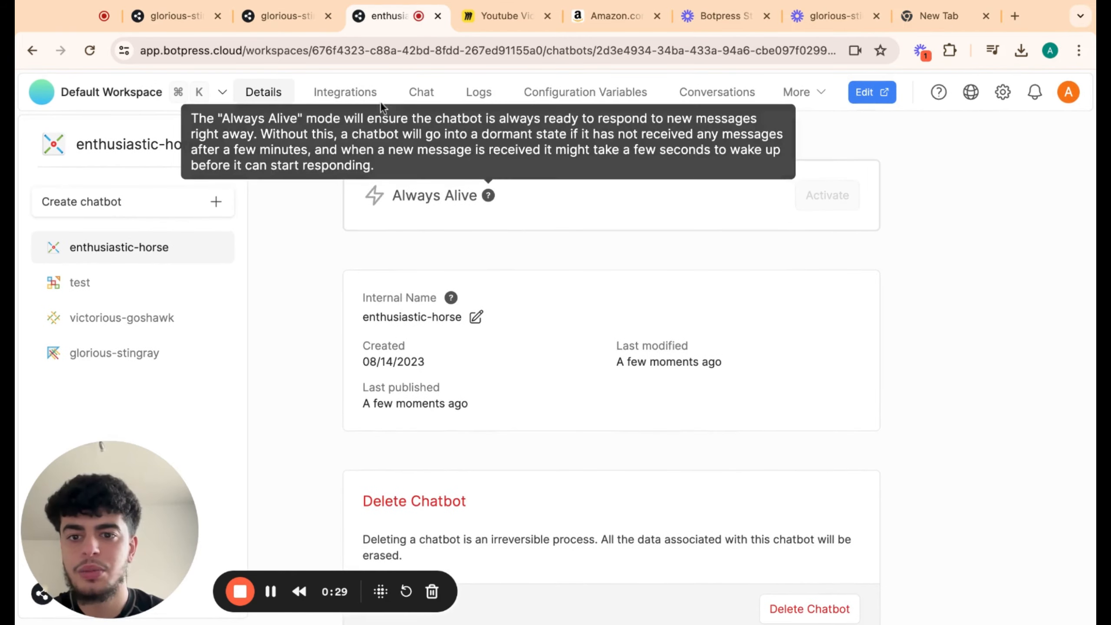
click(422, 96)
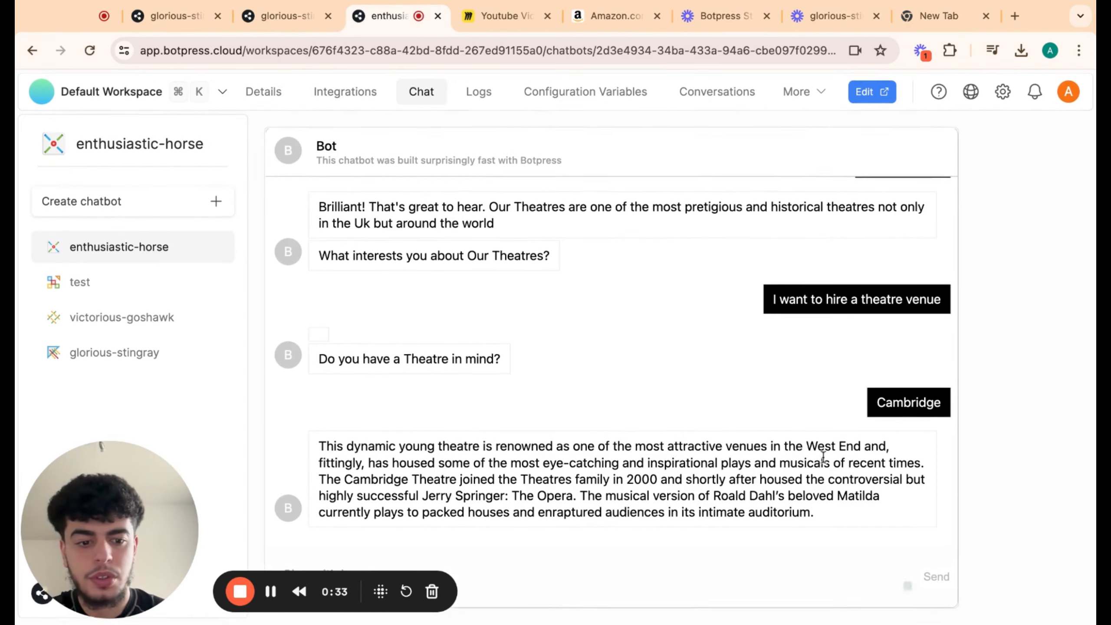
- Look over the earlier conversation and send "hello" to the published bot to start a new test
scroll(823, 457, up, 6)
scroll(809, 274, down, 6)
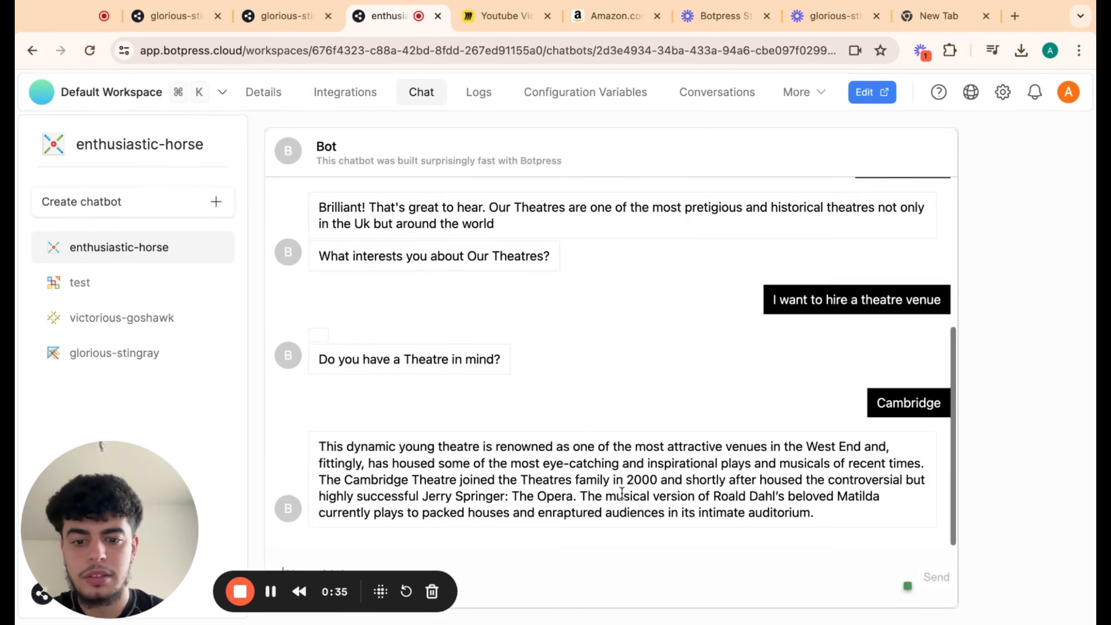
text(he)
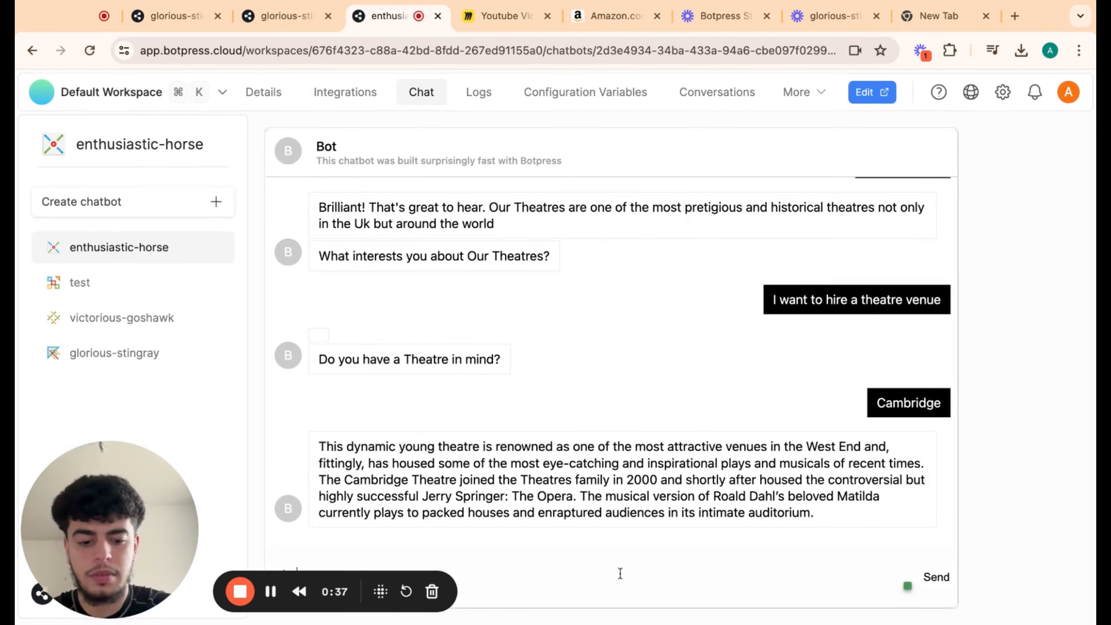
text(llo)
key(Return)
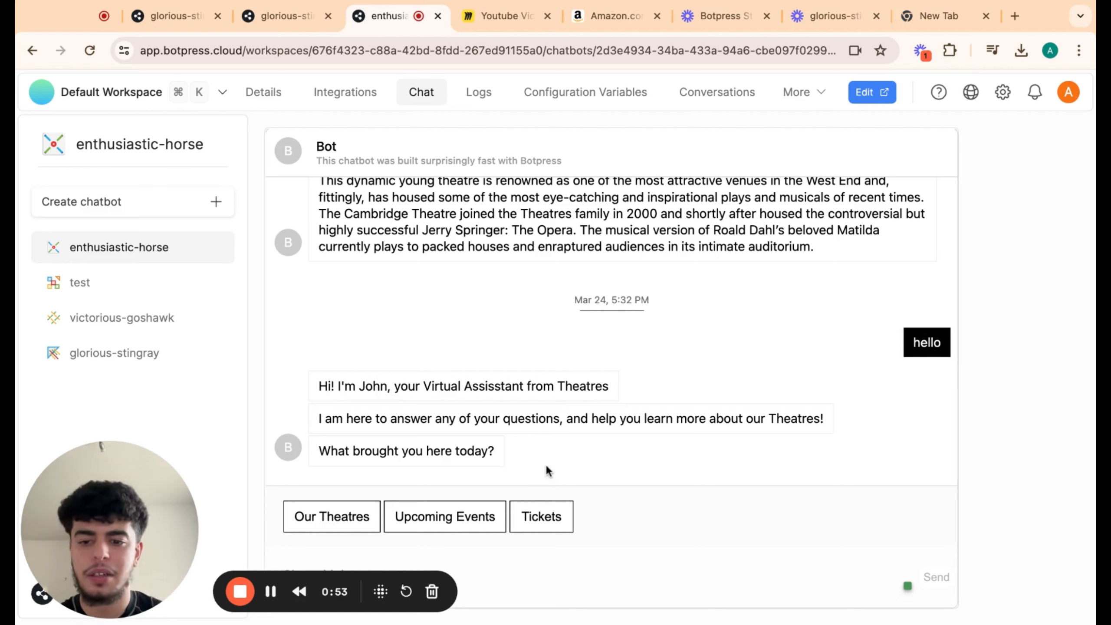
- Answer the bot's questions with "Our Theatres", "I want to hire a theatre venue" and the Cambridge theatre
click(326, 525)
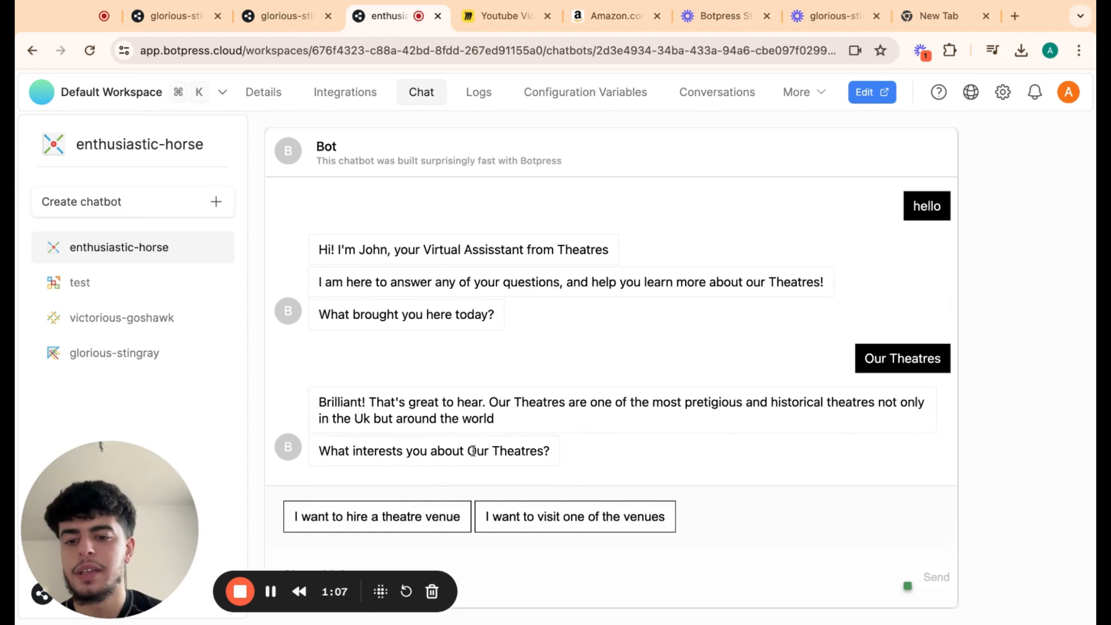
click(438, 516)
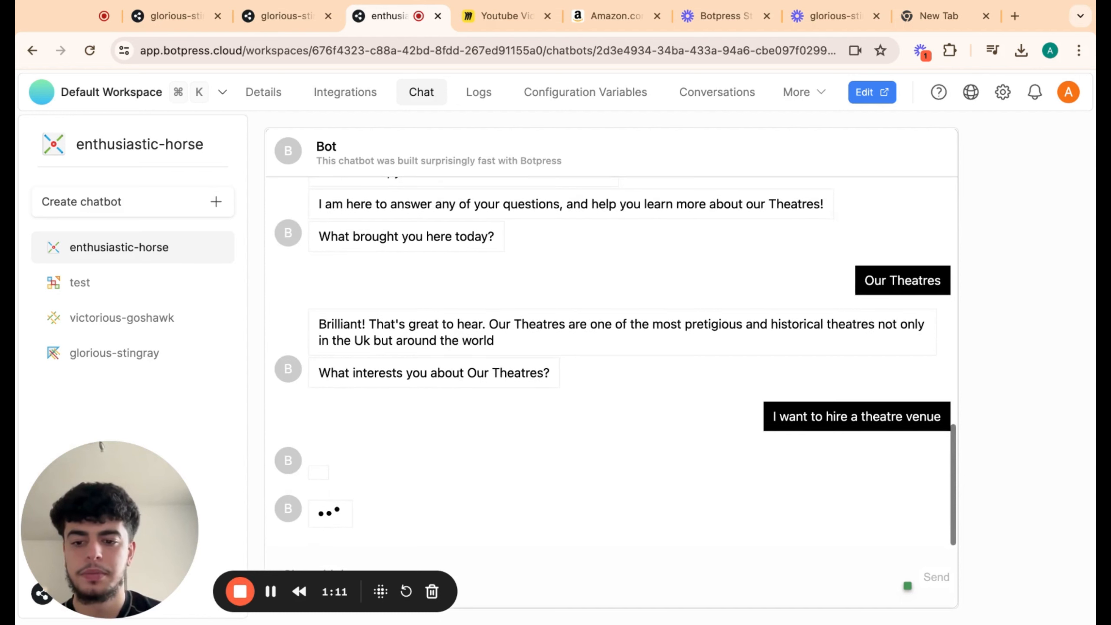
click(484, 505)
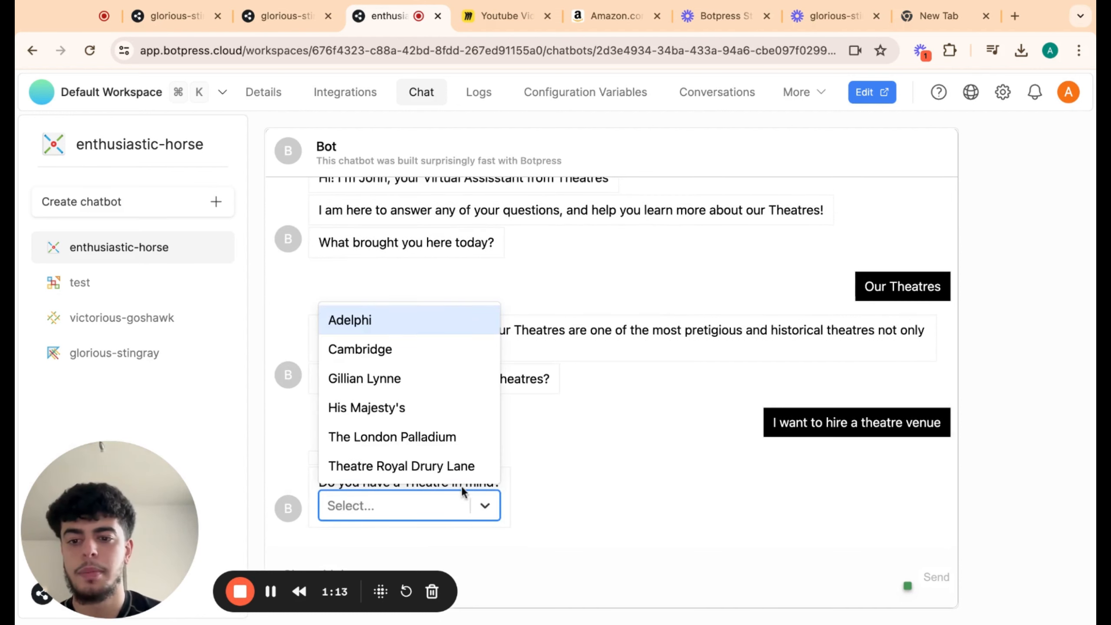
click(435, 352)
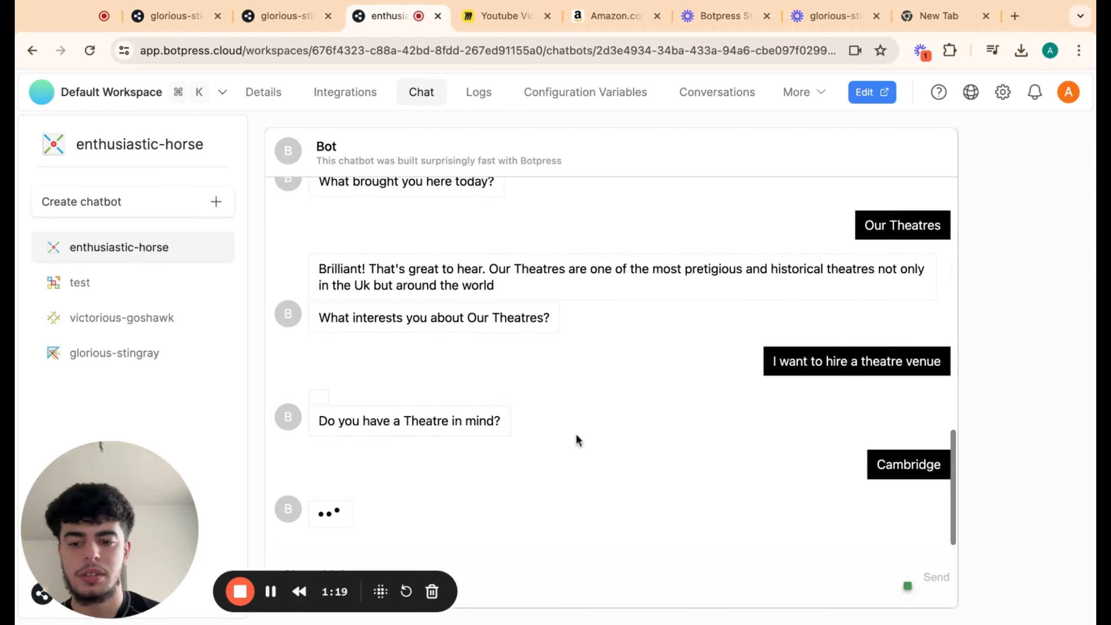